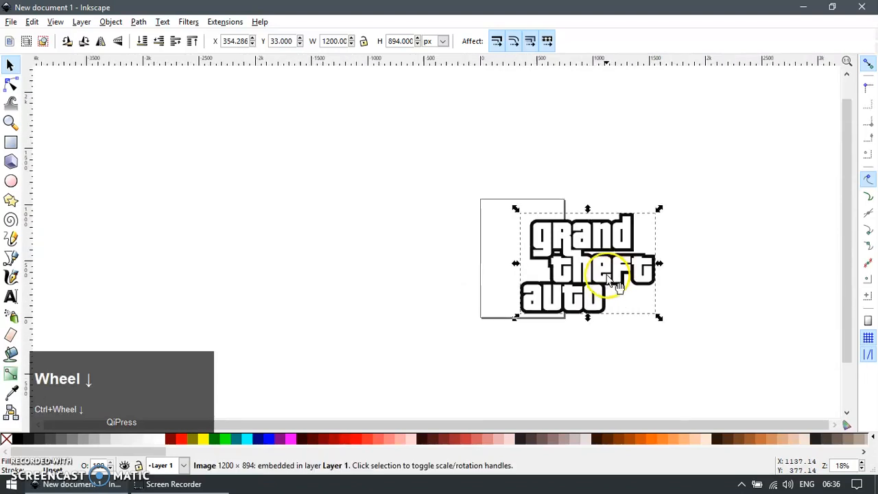
Step: Draw a rectangle about 67 × 258 px over the right stem of the letter g in "grand" and set its opacity to 50
key(F1)
scroll(419, 232, up, 2)
key(e)
key(r)
drag(390, 137, 443, 347)
key(F1)
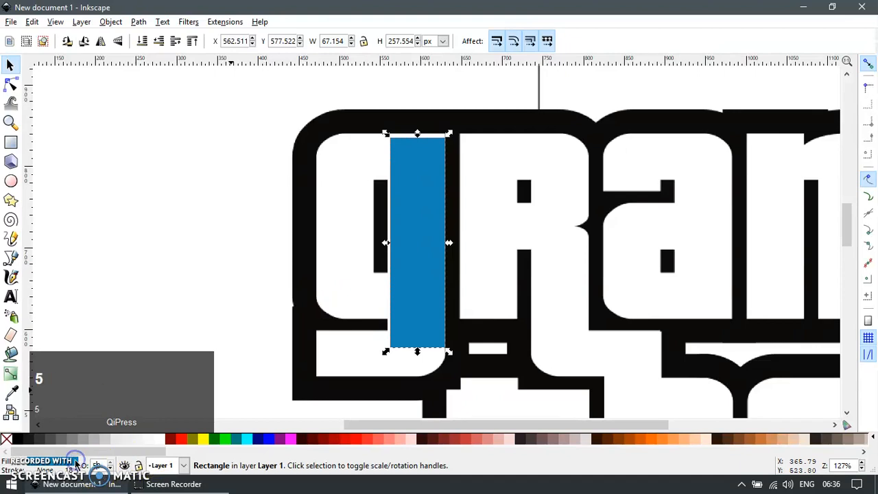
key(Return)
Step: Fit the rectangle to the edges of the g's right stem, about 70 px wide, and fill it red
scroll(460, 142, up, 1)
drag(400, 173, 395, 168)
drag(443, 283, 443, 284)
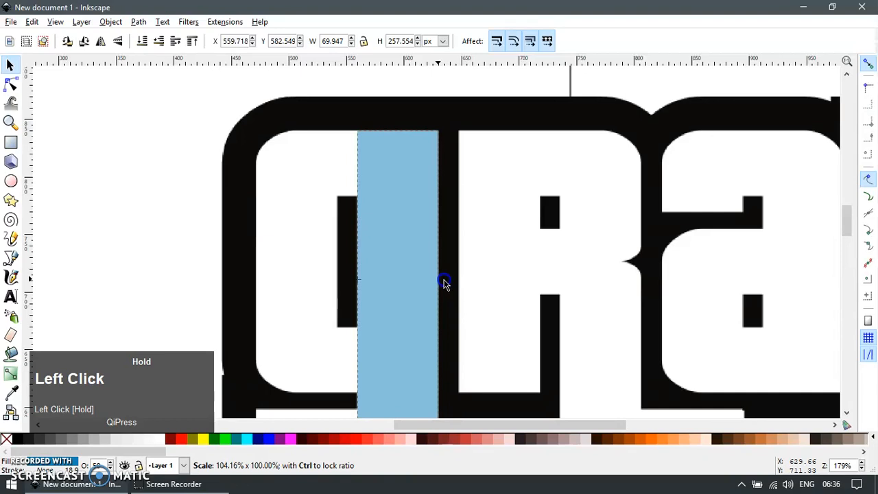
click(181, 439)
Step: Duplicate the red rectangle onto the left stem of the g and adjust its width to about 72 px
key(ctrl+d)
drag(402, 208, 299, 213)
drag(254, 282, 251, 281)
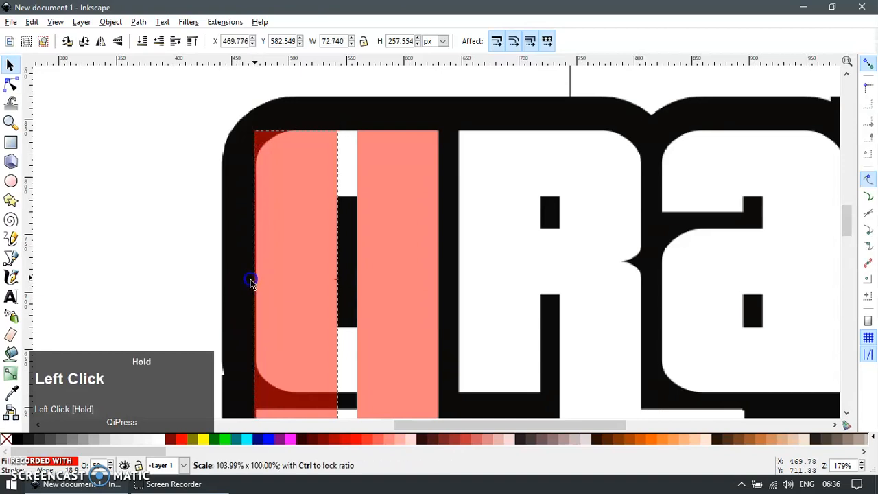
scroll(252, 282, down, 2)
scroll(305, 244, left, 1)
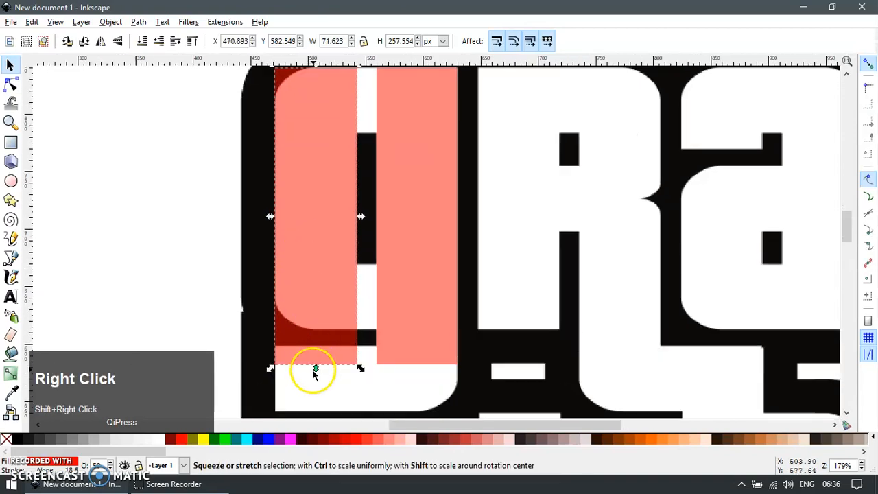
Step: Replace the right stem's rectangle with a duplicate of the left one, nudged into place over the stem
key(Delete)
scroll(404, 318, up, 2)
scroll(319, 217, right, 1)
click(310, 223)
key(ctrl+d)
drag(310, 224, 417, 218)
key(alt+Right)
key(alt+Right)
key(alt+Right)
key(alt+Right)
key(Escape)
Step: Draw a rectangle about 72 × 56 px across the top of the g, bridging both stems, and fill it green
scroll(313, 129, up, 2)
key(e)
key(r)
drag(326, 117, 491, 245)
key(F1)
click(226, 439)
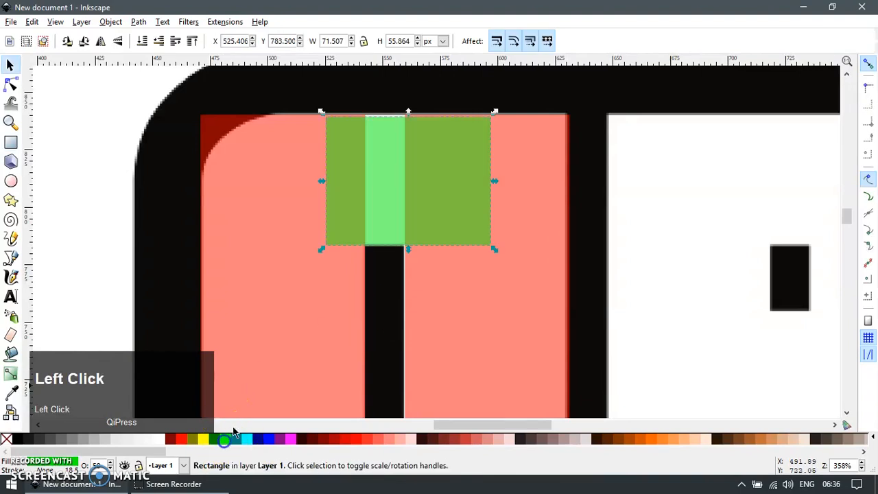
Step: Align the green rectangle's top with the red stem rectangle and stretch it to about 57 px high
shift+click(419, 274)
key(ctrl+shift+a)
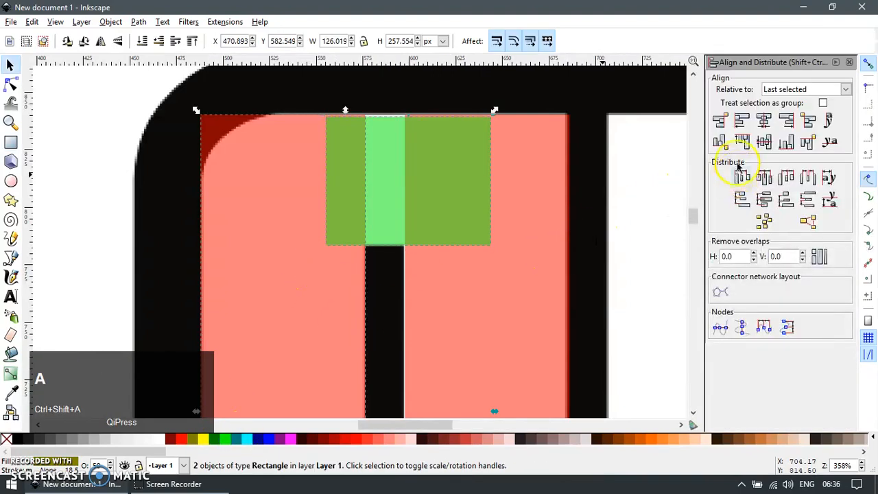
click(403, 202)
drag(408, 245, 410, 247)
Step: Place a copy of the green rectangle over the lower crossbar of the g's bowl
scroll(411, 244, down, 3)
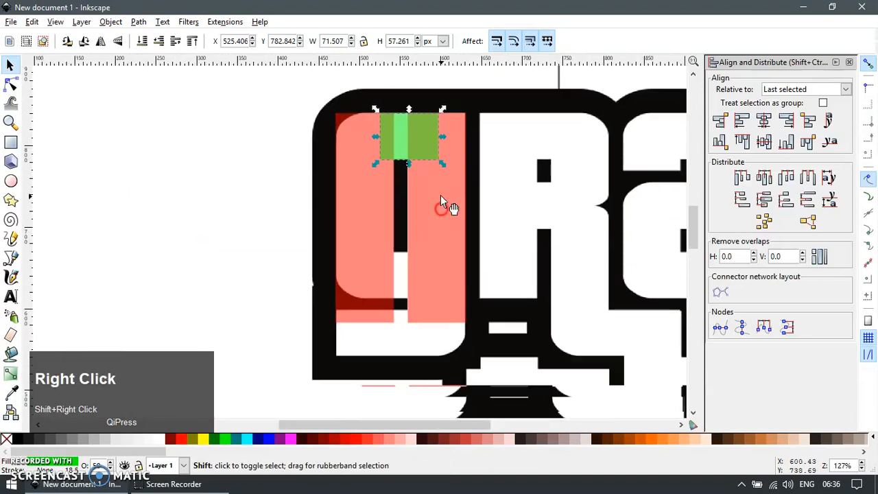
scroll(435, 206, up, 1)
drag(401, 113, 400, 309)
scroll(403, 358, up, 2)
shift+right_click(406, 361)
scroll(442, 245, down, 2)
Step: Place another copy of the green rectangle over the g's bottom-left tail and shorten the left red rectangle from below
key(ctrl+d)
drag(441, 208, 391, 136)
scroll(387, 281, up, 1)
Step: Duplicate the left red rectangle and align the copy's bottom edge with the green rectangle on the lower crossbar
click(384, 203)
key(ctrl+d)
shift+click(437, 190)
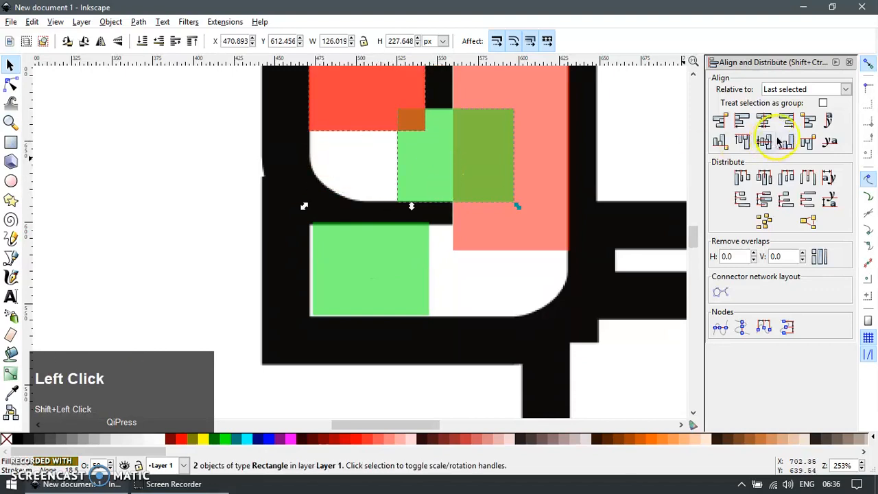
click(786, 141)
Step: Reduce the red copy to about 48 px high over the bowl's lower-left corner and fill it blue
ctrl+scroll(432, 223, down, 4)
right_click(461, 202)
click(435, 160)
click(432, 138)
drag(432, 138, 437, 191)
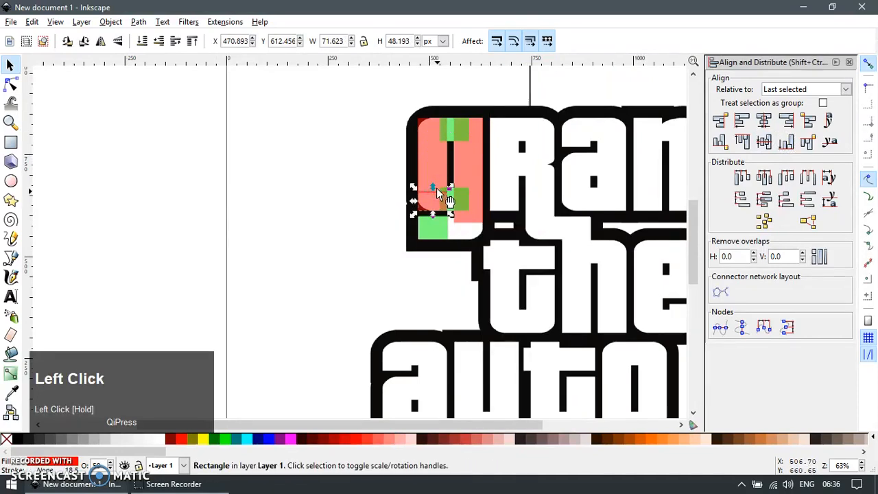
click(269, 439)
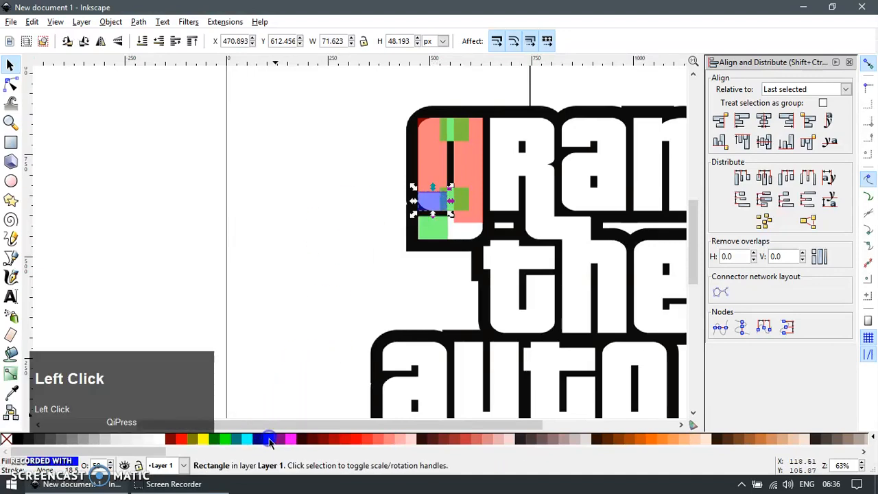
key(F12)
key(Escape)
Step: Draw a square about 82 px wide over the bowl's lower-left corner and fill it green
click(10, 122)
ctrl+scroll(439, 205, up, 5)
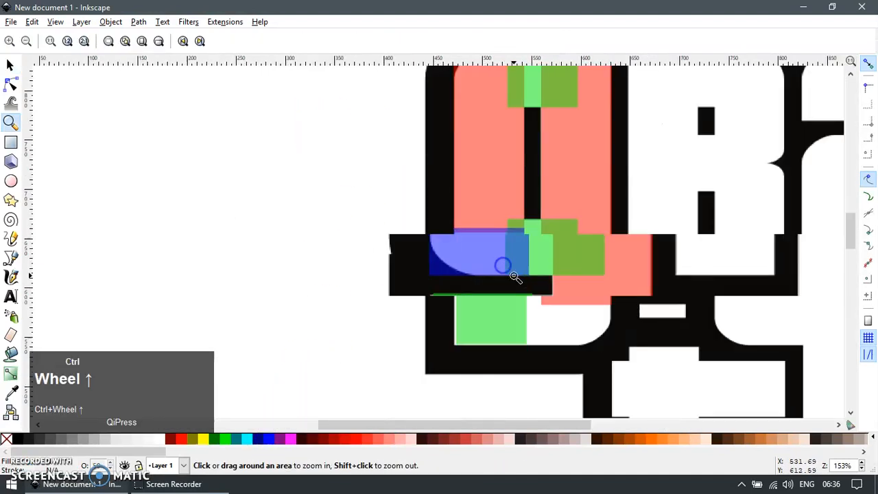
key(r)
drag(398, 115, 559, 295)
key(F1)
click(432, 248)
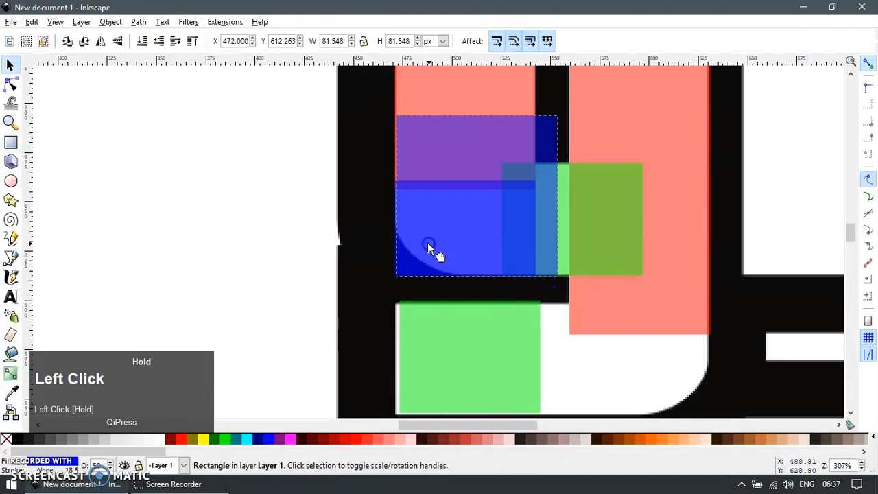
click(226, 439)
Step: Round the square's corners to follow the bowl's curve at a size of about 112 px, and fill it red
key(F2)
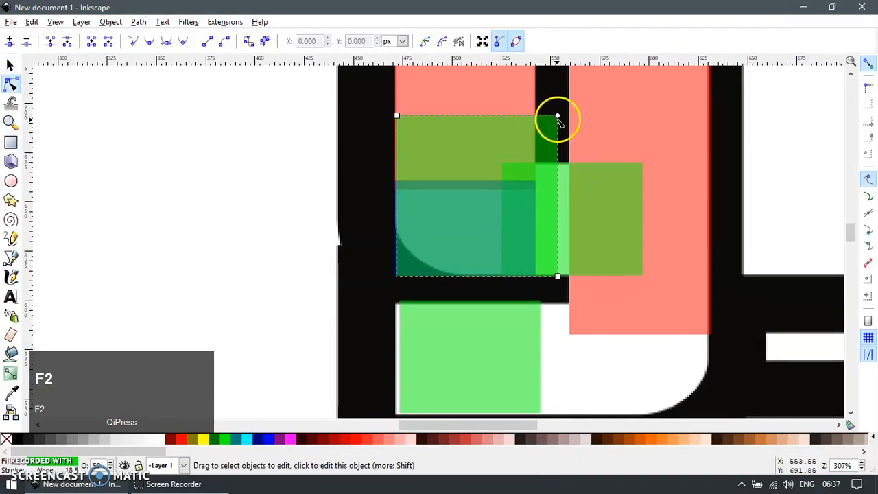
key(F1)
drag(578, 126, 610, 164)
key(F2)
key(F1)
click(172, 439)
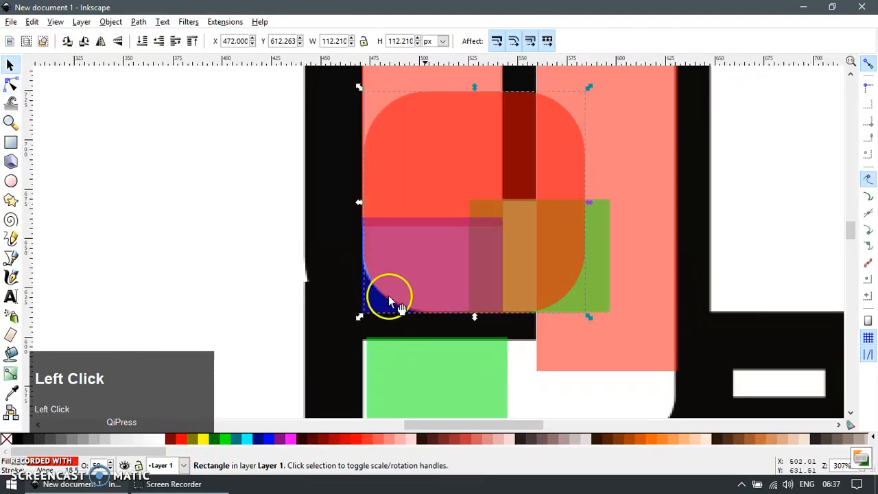
Step: Move the rounded square to the empty area beside the g and draw a plain square about 95 px wide overlapping it
drag(428, 269, 203, 253)
key(e)
scroll(270, 241, down, 2)
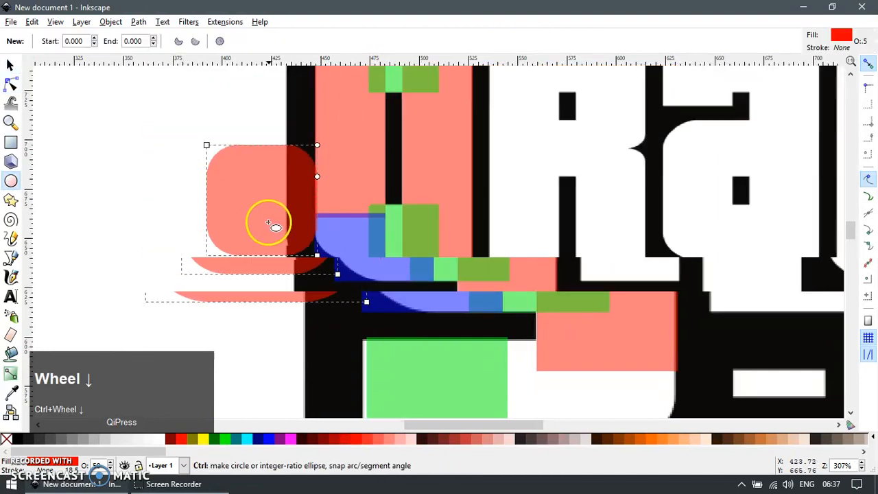
key(F1)
key(r)
drag(137, 223, 230, 316)
key(F1)
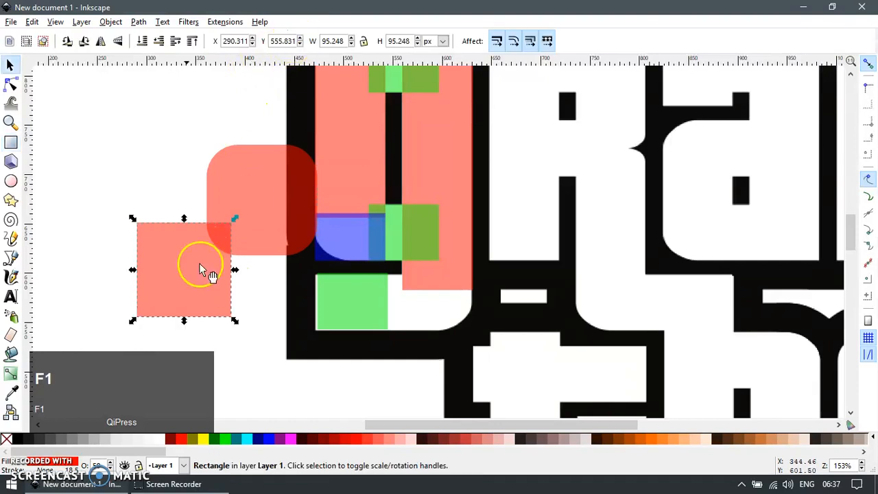
Step: Align the plain square with the top and right edges of the rounded square
click(186, 283)
drag(186, 284, 198, 270)
shift+click(238, 184)
key(ctrl+shift+a)
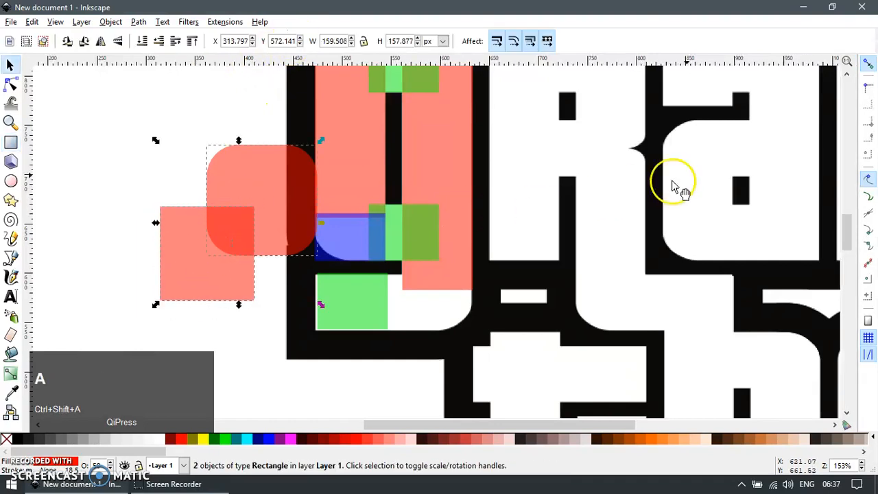
click(741, 141)
click(786, 120)
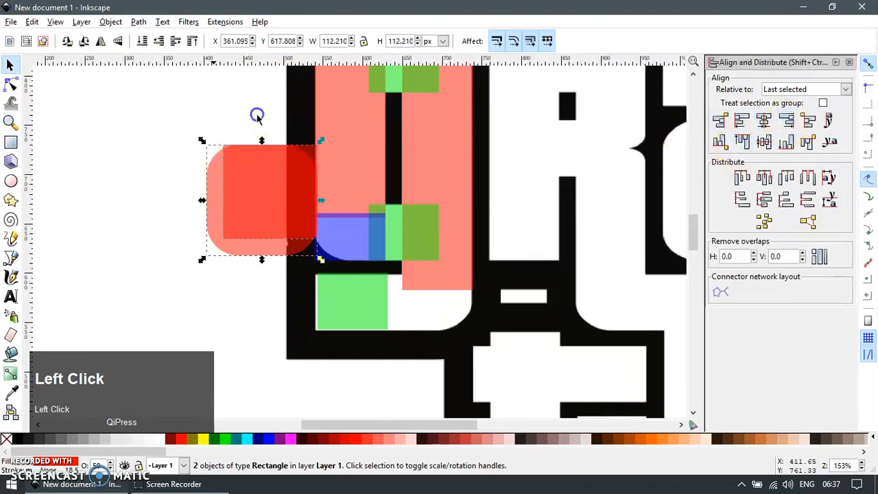
Step: Nudge the plain square diagonally down and left until it covers only the rounded square's lower-left quarter
click(254, 200)
key(shift+Down)
key(shift+Left)
key(shift+Down)
key(shift+Left)
key(shift+Down)
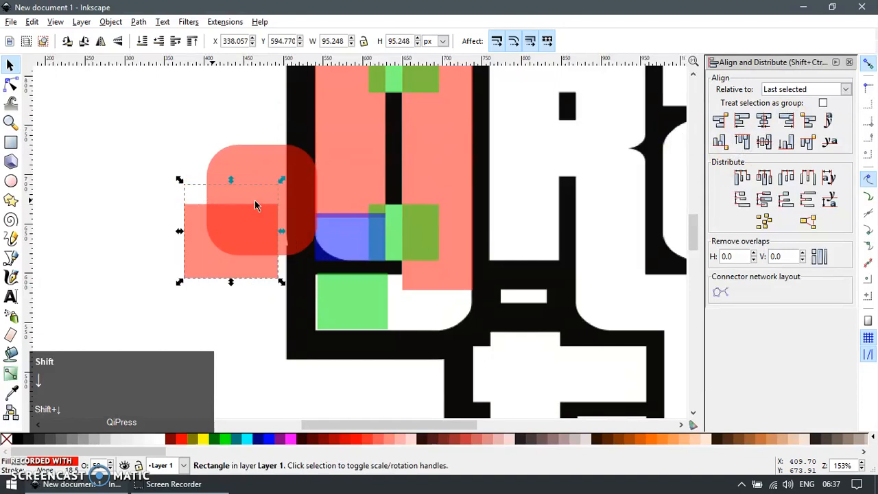
key(shift+Left)
key(shift+Down)
key(shift+Left)
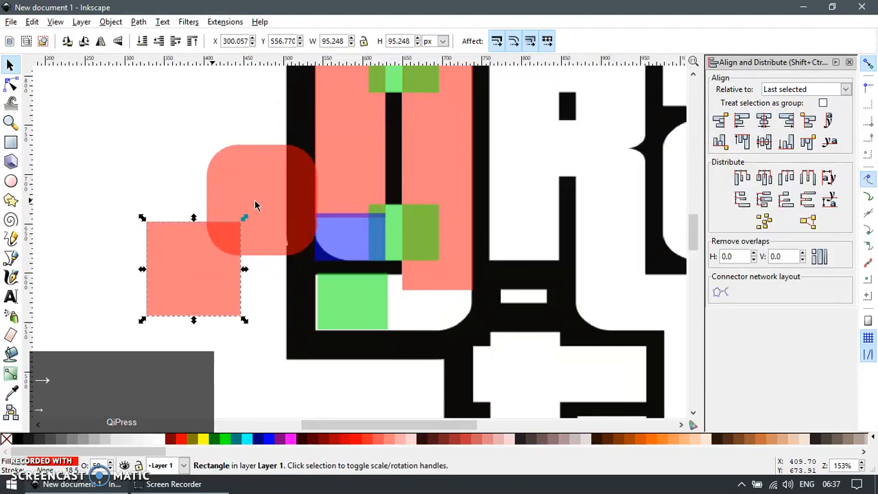
key(shift+Up)
key(shift+Right)
Step: Intersect the plain and rounded squares to make a single rounded corner piece
shift+click(245, 176)
key(ctrl+shift+8)
key(F12)
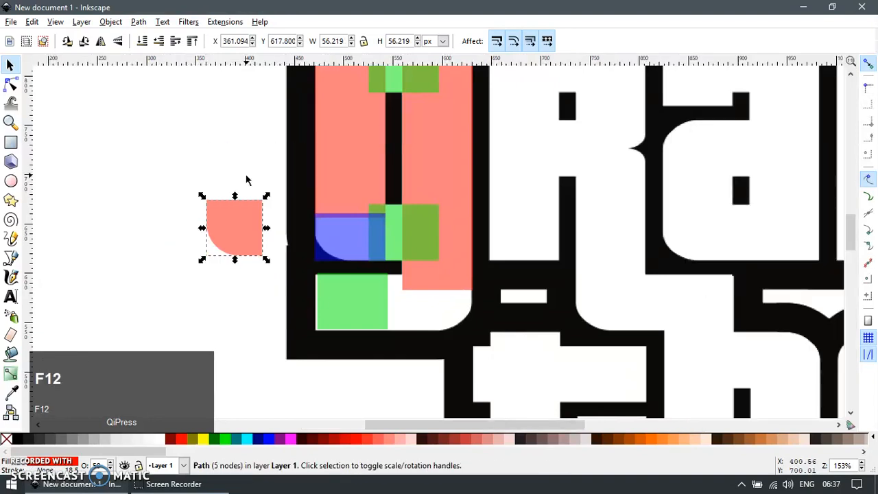
Step: Apply the blue rectangle's style to the corner piece and delete the blue rectangle
click(347, 254)
key(ctrl+c)
click(242, 240)
key(ctrl+shift+v)
click(346, 243)
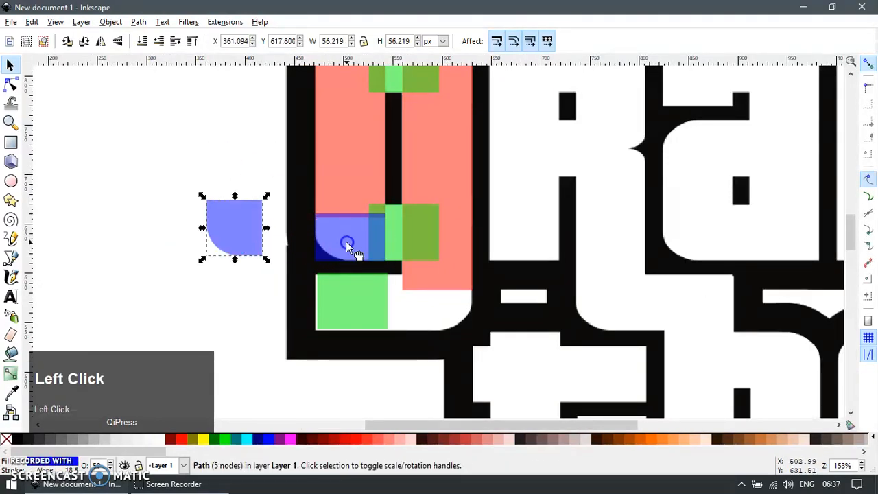
key(Delete)
Step: Align the blue corner piece's left edge with the left red rectangle and its bottom edge with the lower crossbar's green rectangle
click(259, 248)
shift+click(343, 193)
key(ctrl+shift+a)
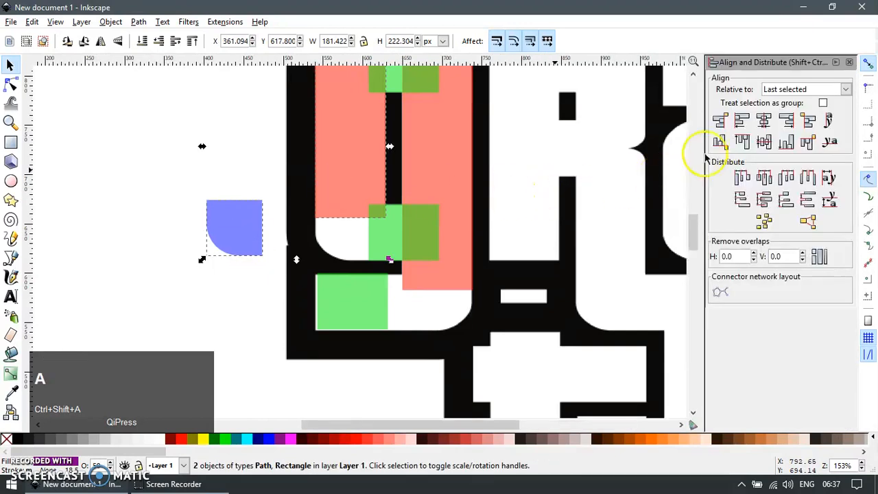
click(743, 120)
key(Escape)
click(355, 237)
shift+click(397, 235)
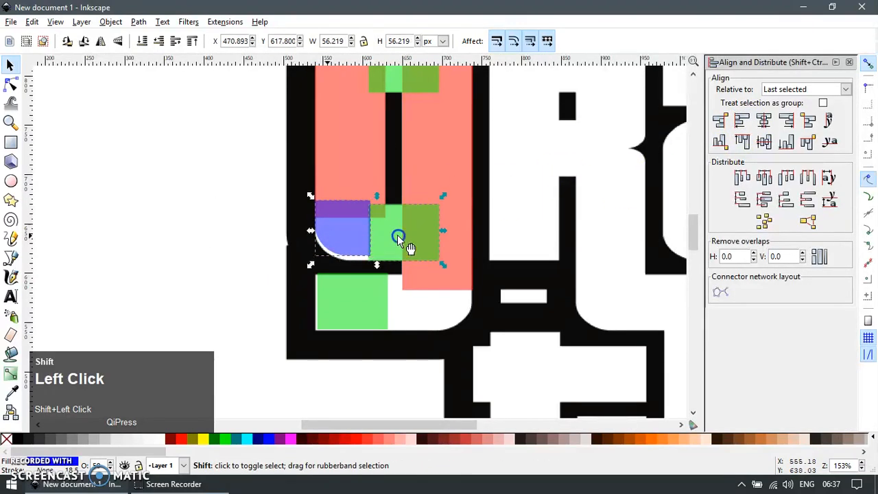
click(787, 147)
key(Escape)
Step: Duplicate the corner piece, flip the copy vertically and align its top edge with the upper green rectangle
scroll(410, 237, up, 2)
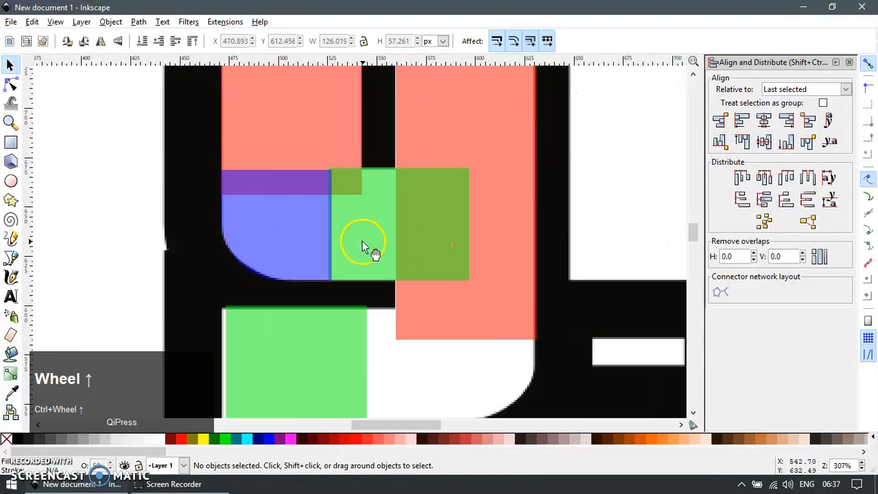
click(362, 249)
drag(329, 217, 305, 310)
scroll(304, 265, down, 2)
key(Escape)
click(293, 313)
key(ctrl+d)
key(v)
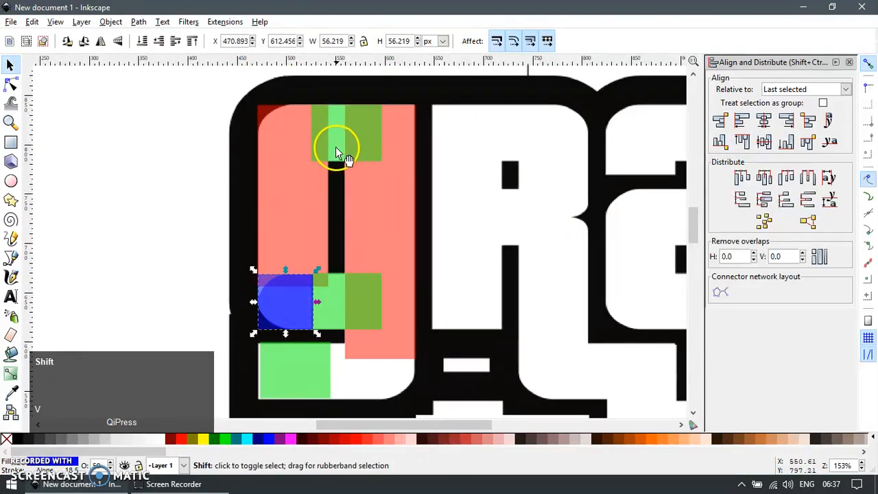
shift+click(336, 146)
click(741, 142)
scroll(326, 157, up, 1)
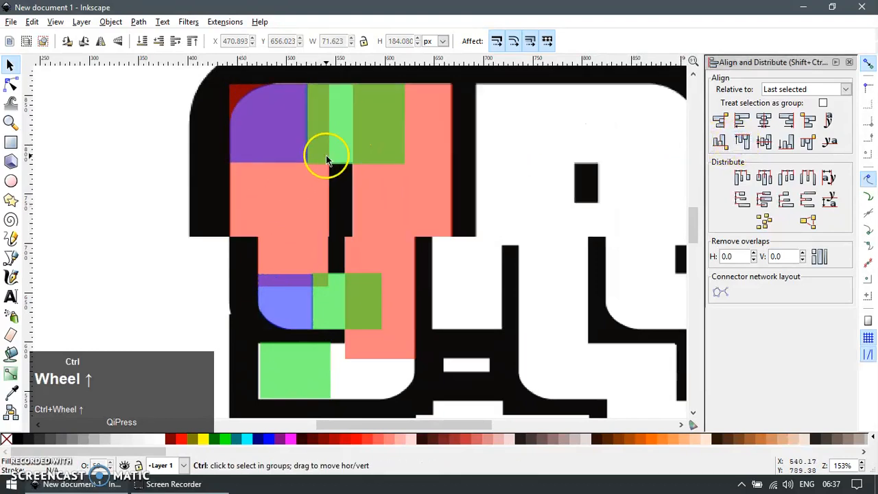
Step: Lower the top edge of the left red rectangle so it stays clear of the bowl's rounded upper-left corner
scroll(327, 156, up, 1)
drag(262, 172, 303, 231)
click(290, 268)
key(F2)
key(F1)
drag(300, 111, 307, 192)
key(ctrl+z)
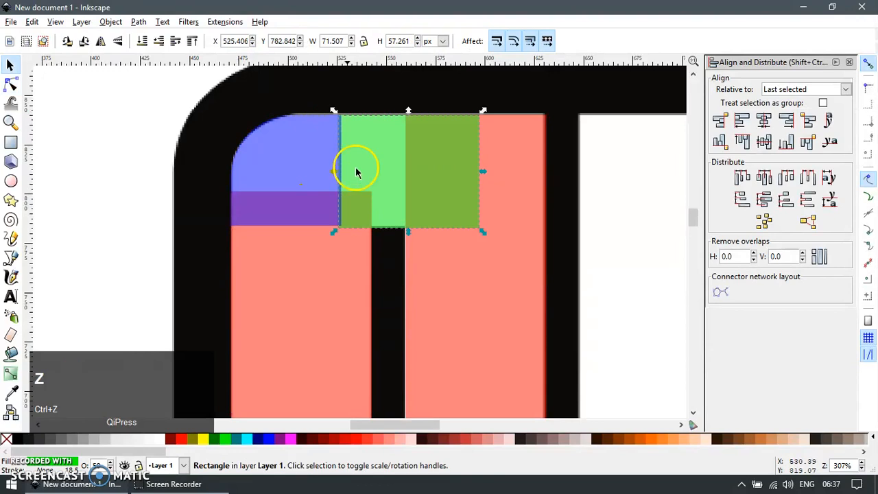
Step: Duplicate the upper corner piece, flip the copy vertically and horizontally, and move it to the g's lower right
scroll(339, 172, up, 1)
click(364, 141)
scroll(342, 180, down, 3)
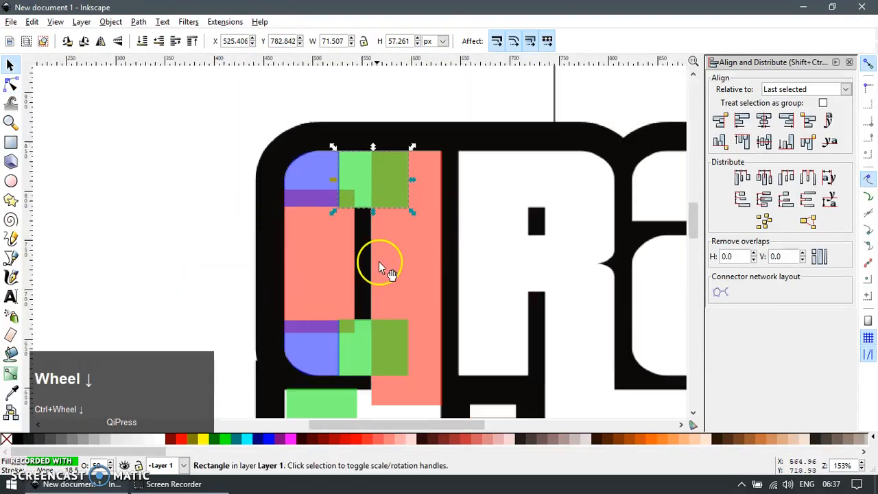
scroll(402, 324, down, 5)
right_click(405, 248)
drag(399, 212, 411, 294)
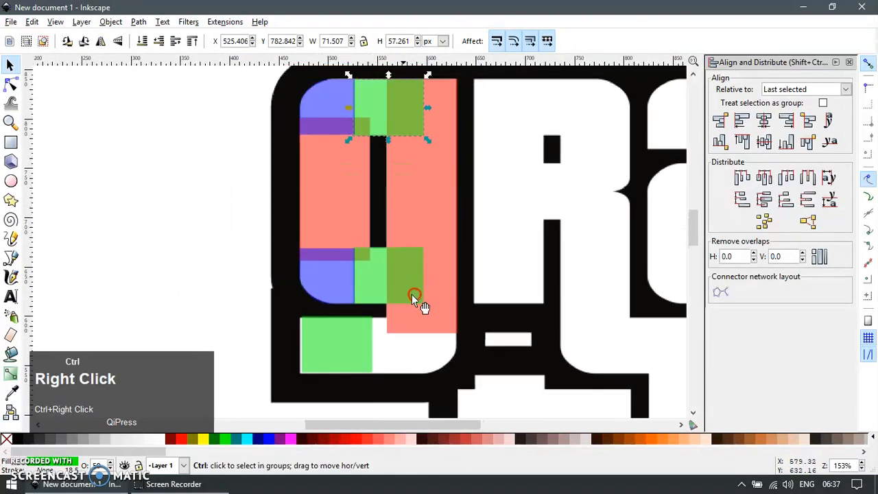
drag(337, 121, 444, 292)
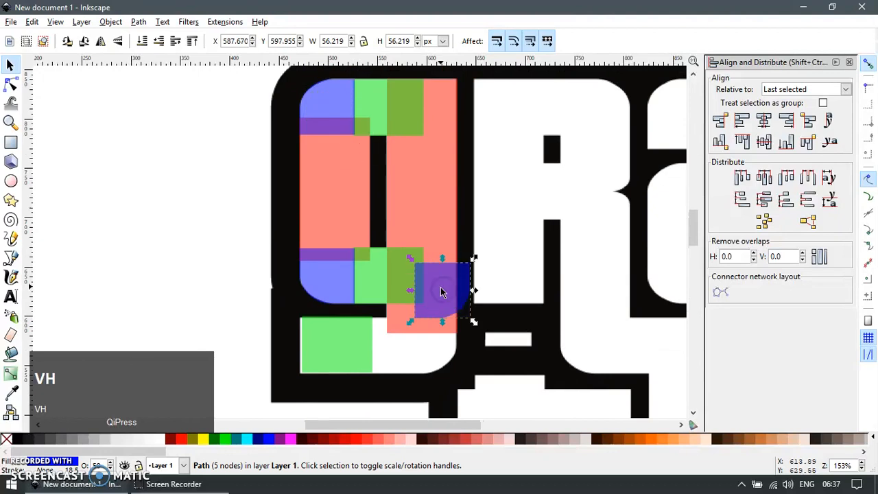
Step: Align the new corner piece's right edge with the right red rectangle and its bottom edge with the tail's green rectangle
shift+click(438, 217)
click(784, 120)
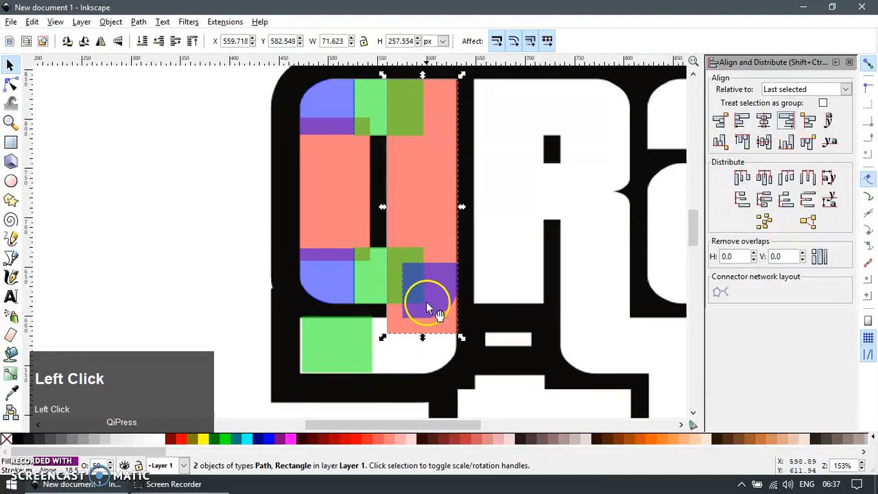
click(430, 301)
shift+click(346, 345)
click(784, 146)
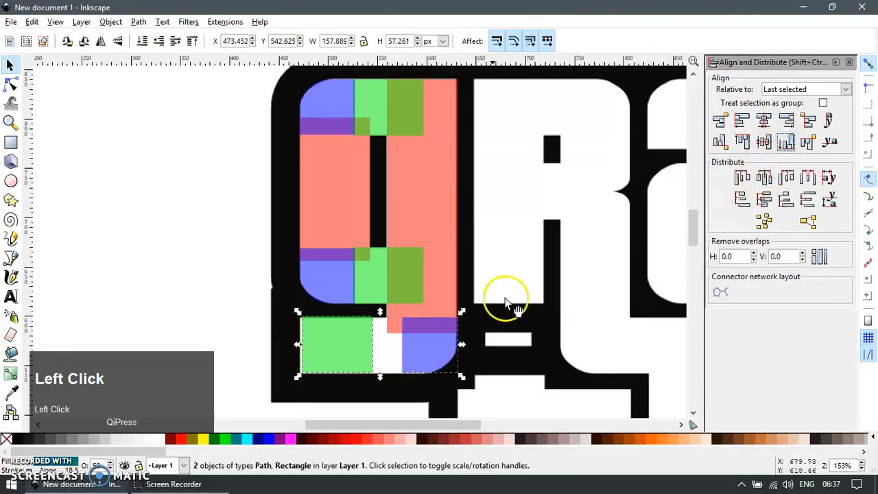
Step: Widen the tail's green rectangle to about 104 px so it reaches the lower-right corner piece
key(Escape)
ctrl+scroll(363, 358, up, 1)
click(363, 358)
drag(377, 334, 422, 336)
ctrl+scroll(319, 345, down, 4)
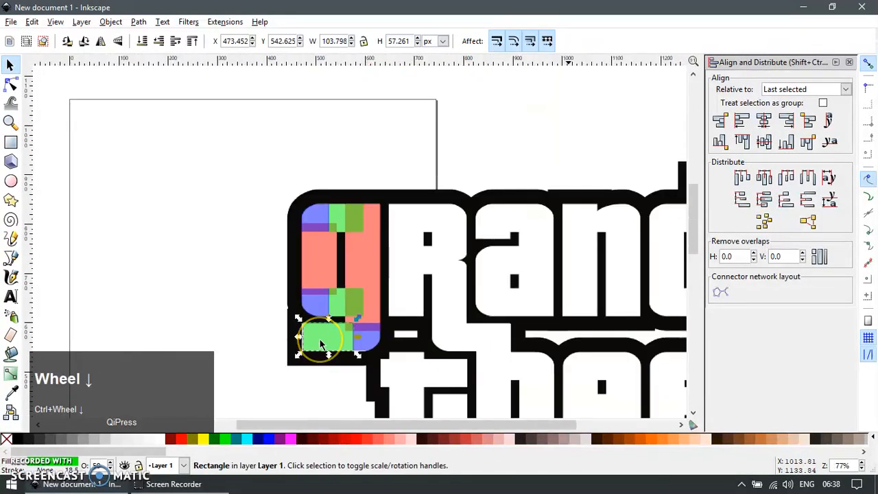
Step: Duplicate all the pieces of the g, flip the copy horizontally, and place it over the r
key(Escape)
ctrl+scroll(325, 262, down, 1)
key(F3)
drag(216, 144, 723, 363)
key(F1)
drag(96, 144, 296, 333)
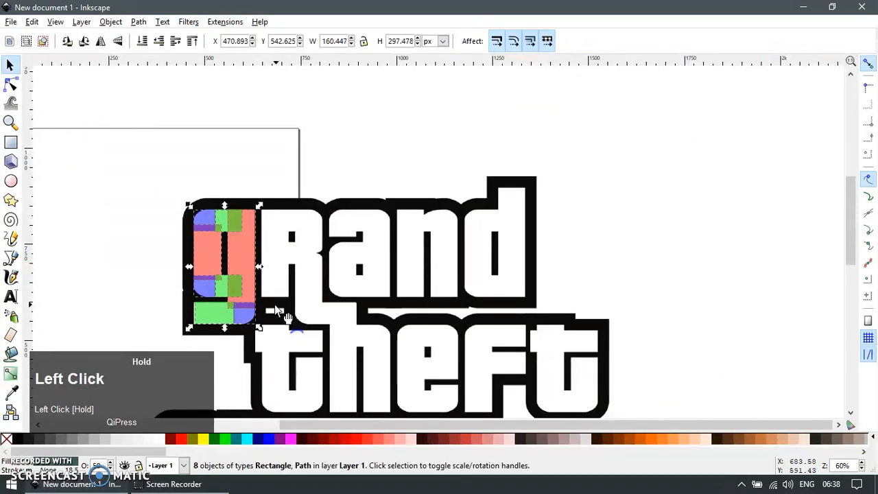
ctrl+scroll(268, 302, up, 1)
key(ctrl+d)
ctrl+drag(206, 284, 458, 300)
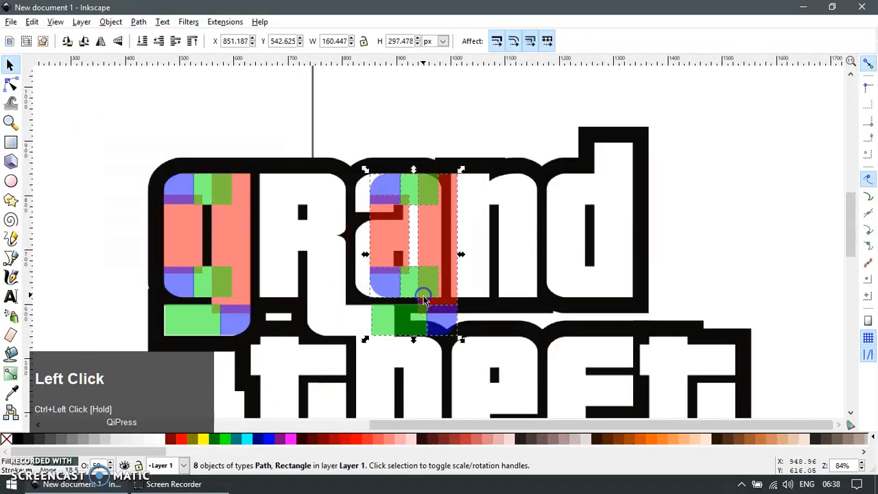
ctrl+scroll(280, 247, up, 2)
scroll(480, 233, left, 3)
drag(590, 220, 365, 221)
key(Escape)
Step: Delete the lower bowl corner with its green bar and the tail pieces from the r's copy
click(441, 306)
shift+click(355, 377)
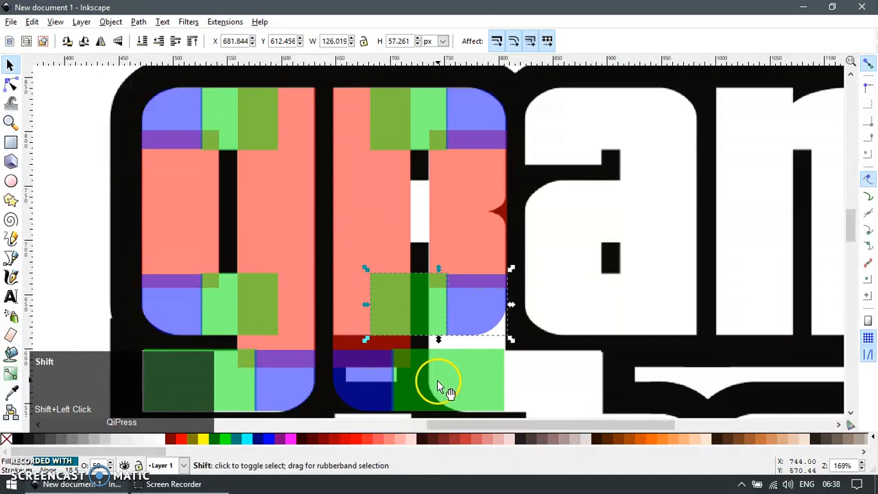
key(Delete)
ctrl+scroll(449, 323, down, 3)
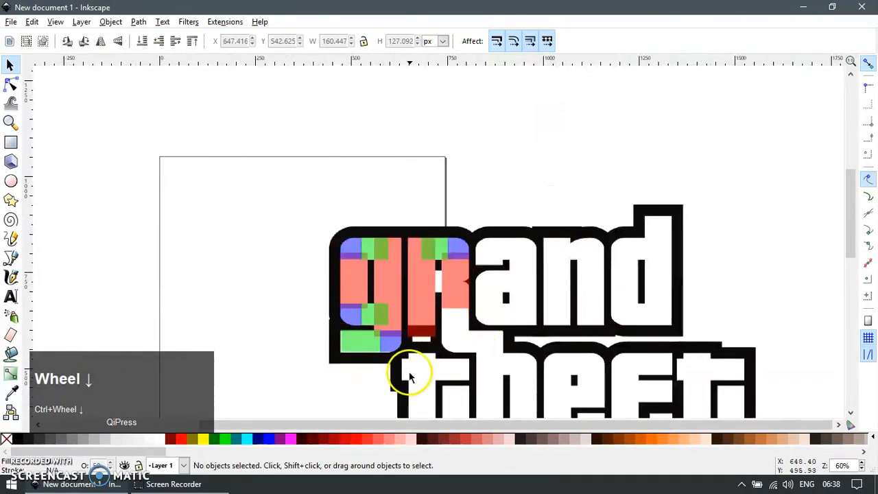
Step: Shorten the r's left stem rectangle from below to about 228 px high so it ends at the stem's foot
shift+drag(476, 373, 458, 305)
drag(415, 267, 547, 292)
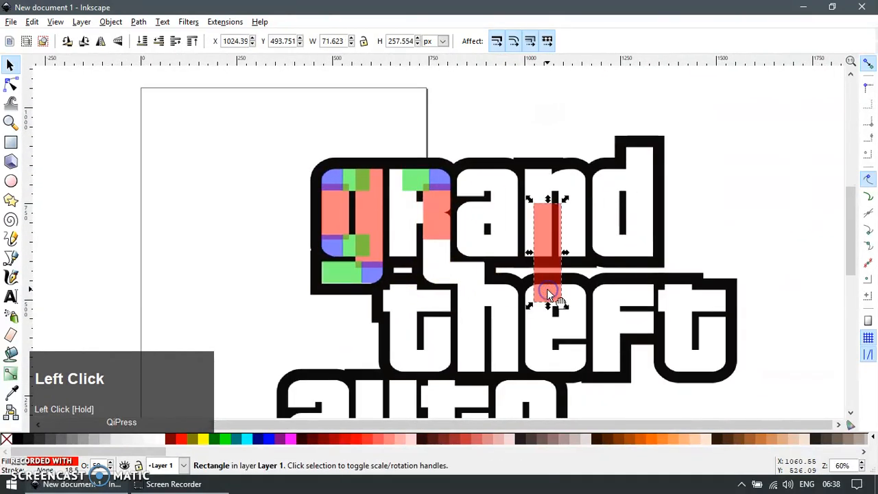
key(ctrl+z)
key(F3)
drag(362, 166, 503, 299)
key(F1)
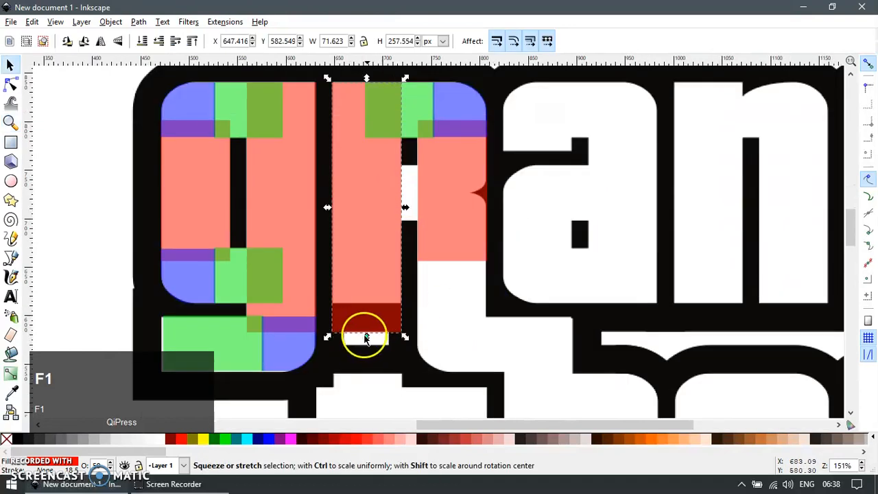
drag(366, 337, 370, 315)
Step: Lower the top edge of the r's right red rectangle to the crossbar, leaving it about 43 px high
drag(458, 229, 462, 265)
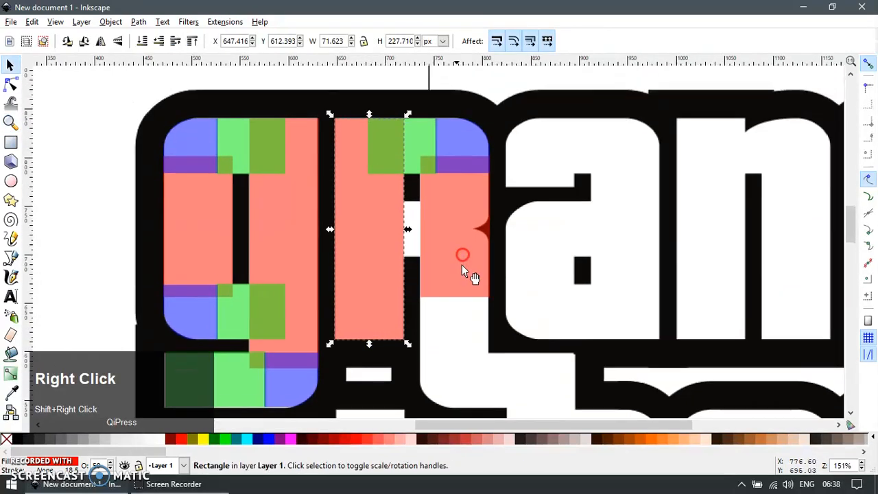
click(448, 179)
drag(456, 160, 462, 258)
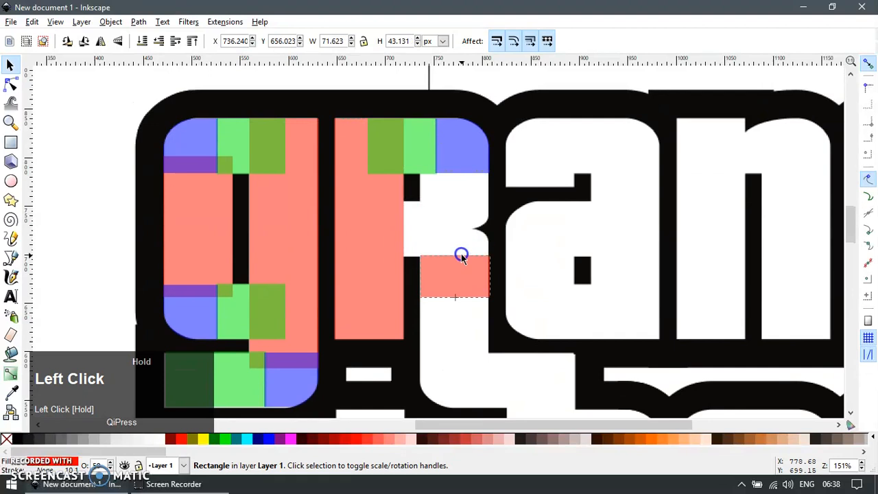
scroll(498, 231, up, 1)
Step: Copy the r's upper-right corner piece to just below the notch and scale it uniformly to about 30 px
click(450, 142)
drag(466, 130, 477, 290)
scroll(477, 291, up, 1)
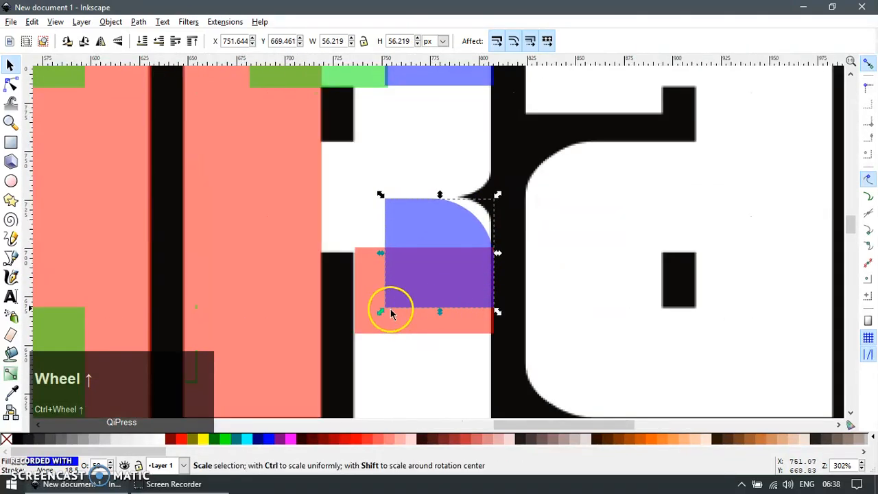
ctrl+drag(382, 312, 457, 215)
scroll(433, 260, up, 2)
Step: Duplicate the small notch corner, flip it vertically, and align its bottom edge to the top edge of the first one
key(ctrl+d)
shift+click(456, 261)
key(ctrl+shift+a)
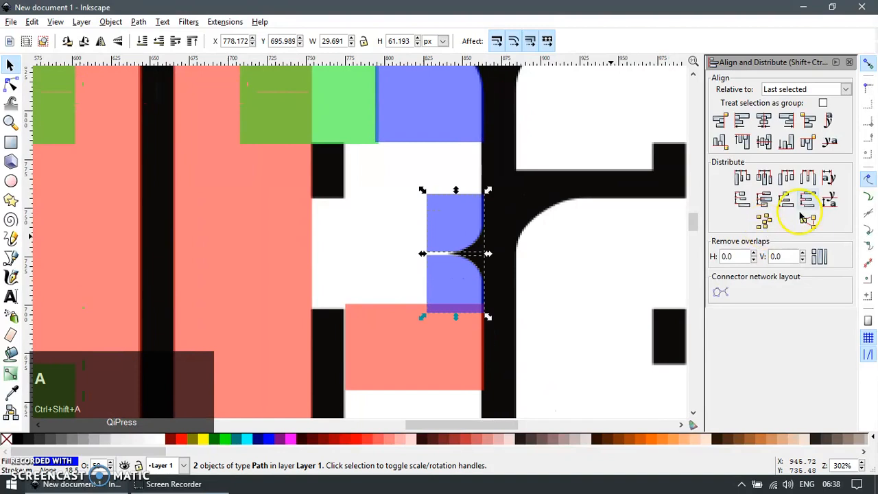
click(790, 146)
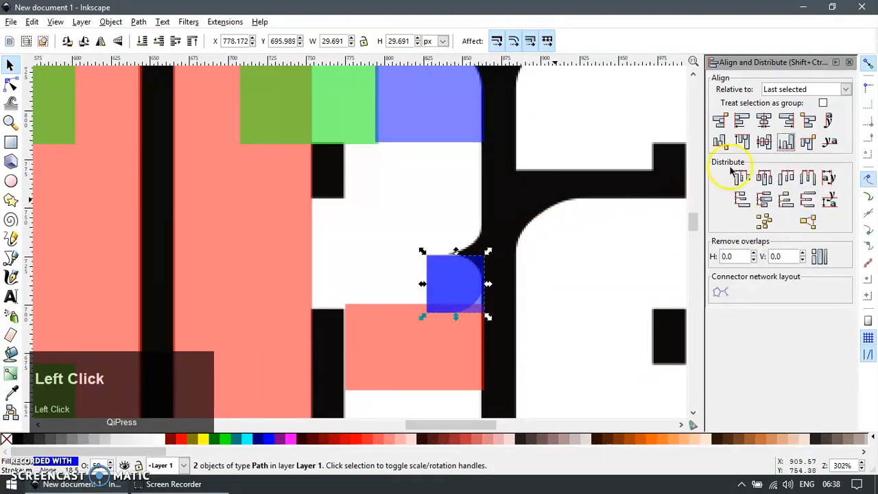
click(720, 141)
click(516, 231)
key(Escape)
shift+right_click(489, 245)
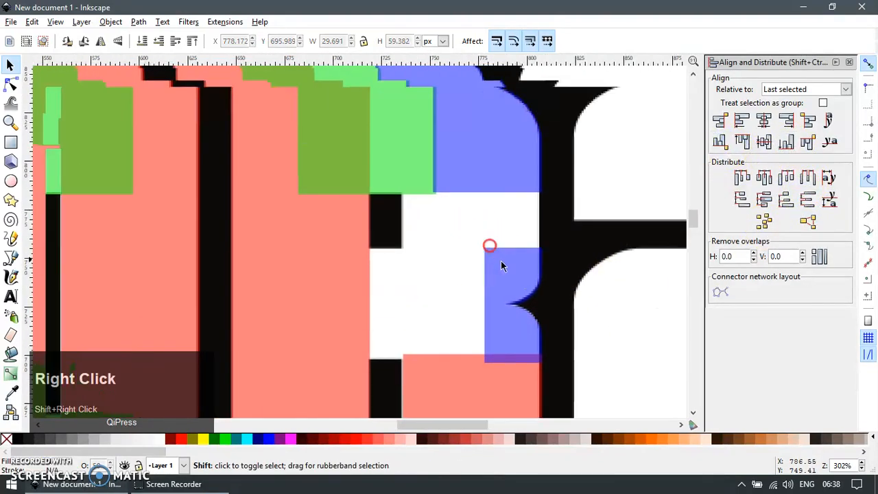
Step: Duplicate the r's upper green rectangle and move the copy down onto the middle crossbar
click(367, 288)
ctrl+scroll(384, 309, down, 2)
click(405, 233)
key(ctrl+d)
drag(405, 233, 405, 306)
shift+right_click(432, 310)
ctrl+scroll(374, 334, up, 1)
Step: Duplicate the r's lower red rectangle, place it between the upper corner and the notch, and make it about 52 px high
click(372, 376)
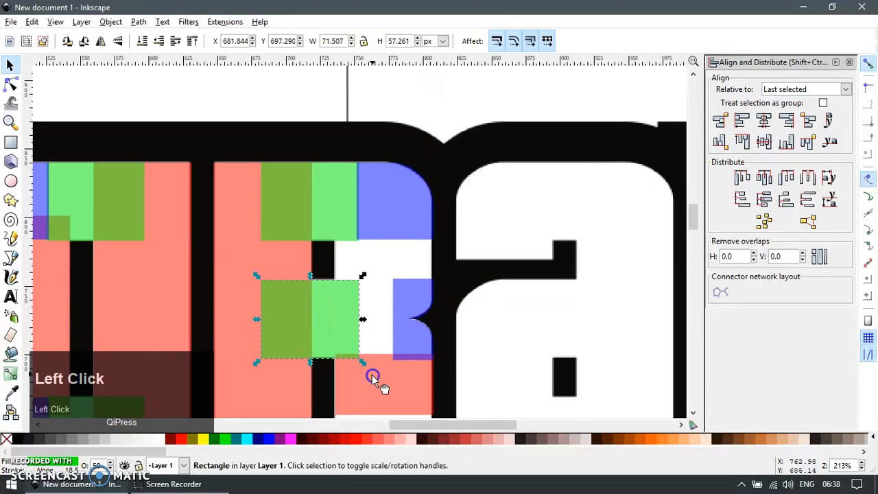
ctrl+scroll(420, 337, down, 2)
key(ctrl+d)
drag(402, 363, 402, 312)
ctrl+scroll(416, 293, up, 1)
scroll(424, 286, down, 1)
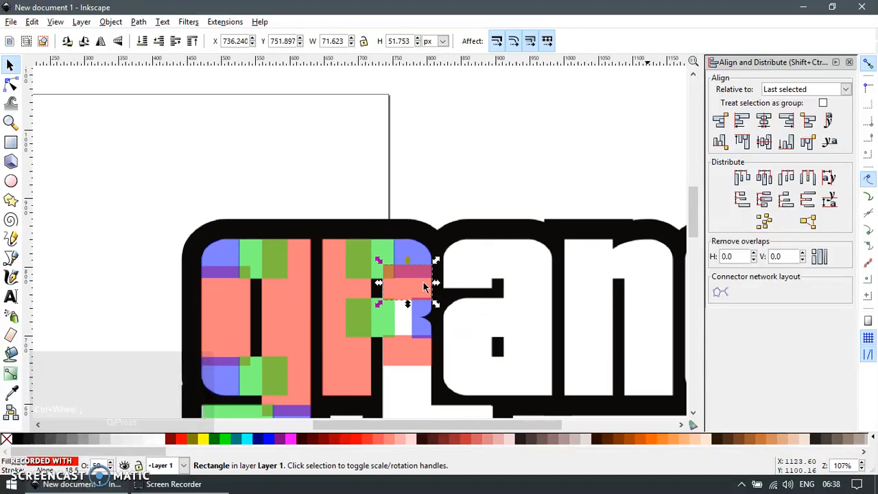
key(F12)
shift+right_click(417, 308)
ctrl+scroll(426, 180, down, 1)
ctrl+scroll(426, 180, down, 1)
key(Escape)
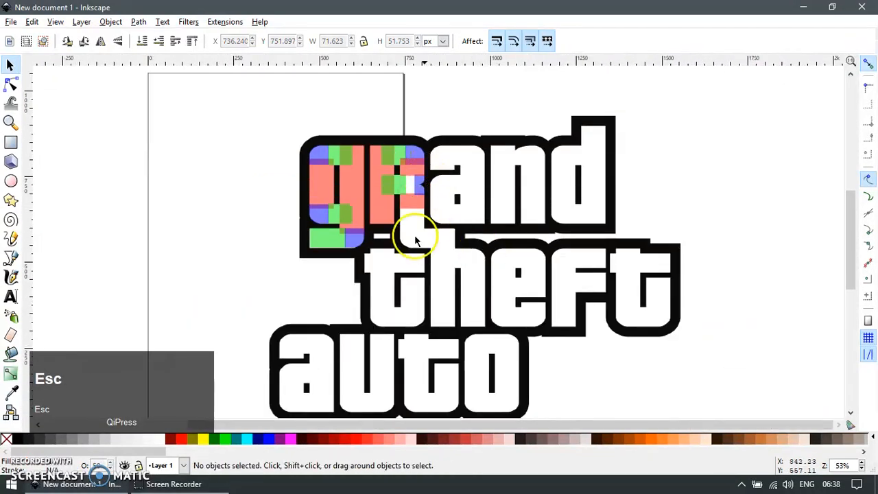
Step: Duplicate the g's lower-right corner piece, flip it horizontally, and move it to the rounded foot of the r's leg
ctrl+scroll(424, 217, up, 1)
scroll(376, 245, up, 1)
click(333, 260)
key(ctrl+d)
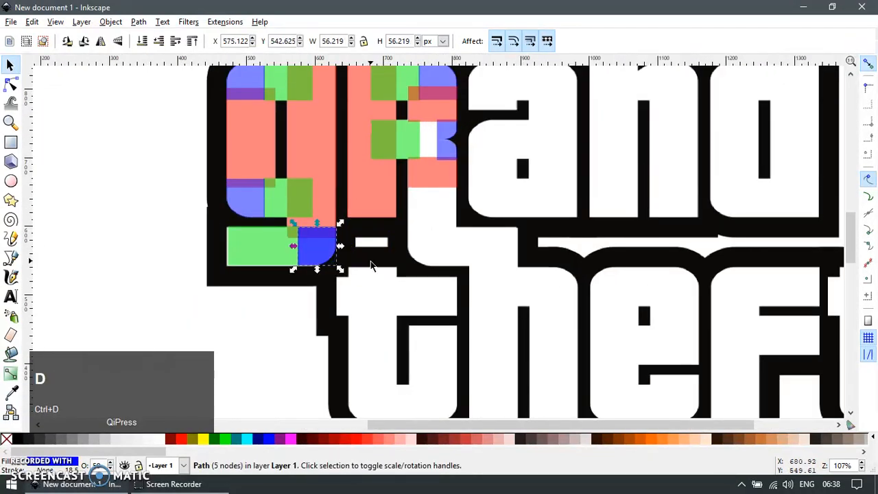
ctrl+scroll(369, 266, up, 1)
drag(306, 251, 450, 254)
Step: Align the foot corner piece's left edge with the r's lower red rectangle
click(467, 248)
shift+click(466, 136)
key(ctrl+shift+a)
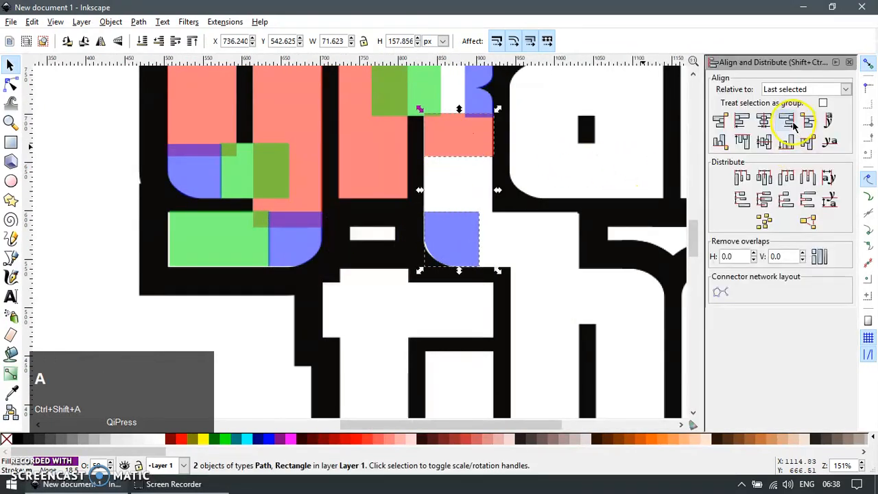
click(746, 122)
key(Escape)
Step: Stretch the r's lower red rectangle down over the foot corner piece to about 111 px high
ctrl+scroll(480, 186, up, 1)
click(468, 142)
drag(456, 153, 445, 234)
Step: Duplicate the g's green tail rectangle, move it to the r's foot, and widen it to about 115 px
click(114, 270)
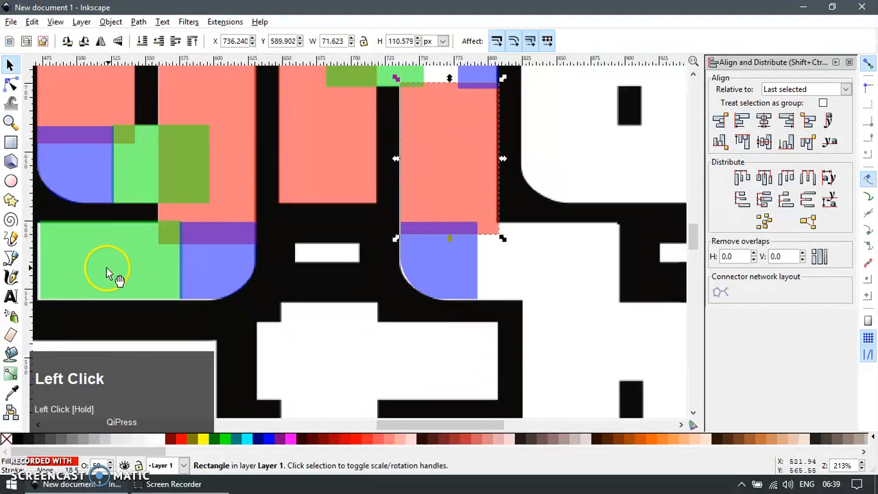
key(ctrl+d)
drag(136, 268, 561, 279)
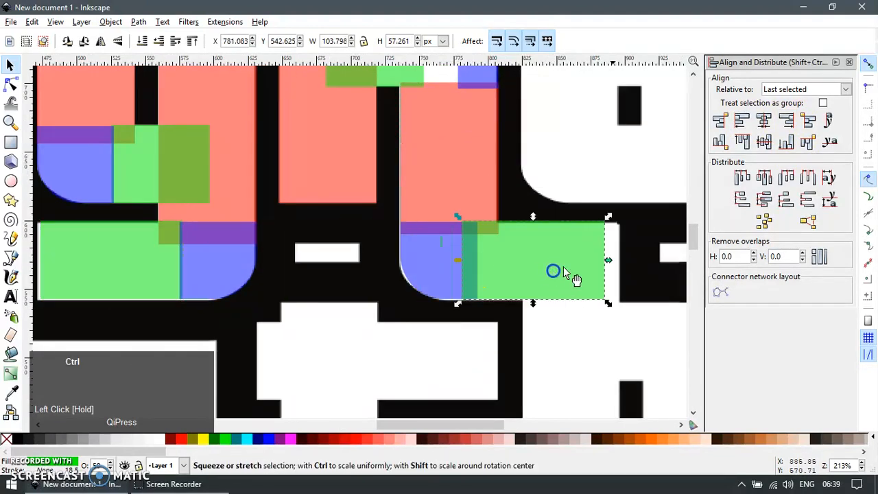
drag(609, 259, 627, 264)
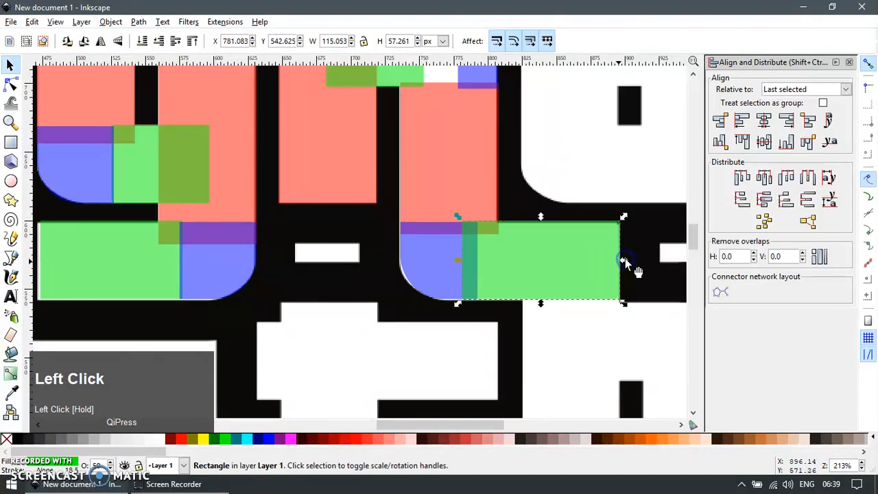
key(F12)
ctrl+scroll(624, 261, down, 2)
shift+right_click(519, 268)
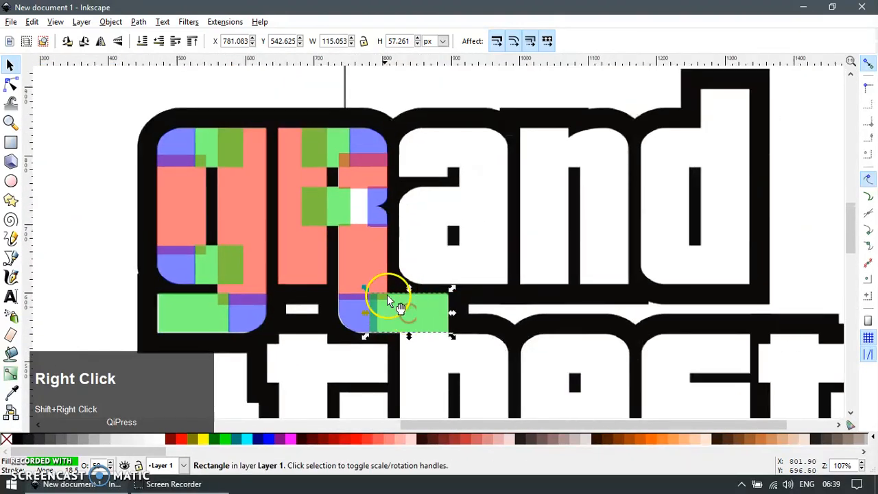
Step: Duplicate the r's eight pieces above the foot, flip the copy horizontally, and place it over the a
drag(400, 297, 416, 314)
ctrl+scroll(386, 217, up, 1)
ctrl+scroll(386, 212, down, 1)
drag(450, 70, 285, 263)
drag(289, 314, 288, 313)
key(ctrl+d)
drag(368, 268, 829, 265)
drag(745, 190, 439, 171)
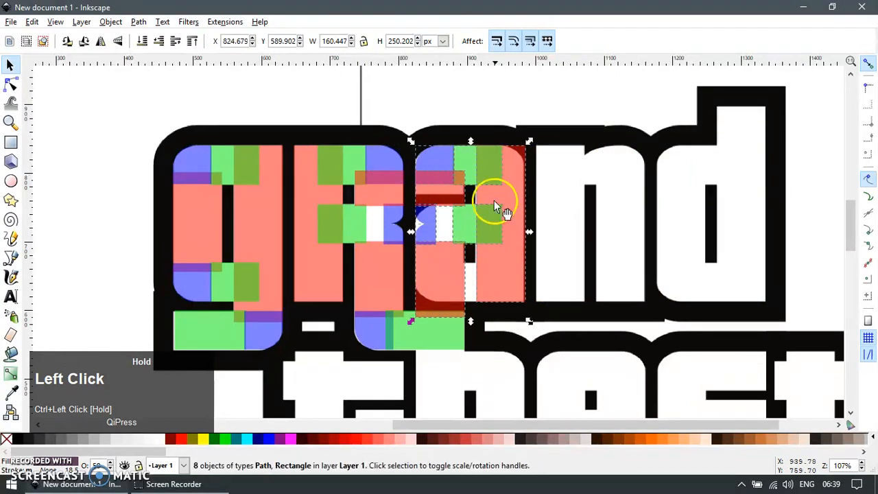
Step: Shorten the a's upper red rectangle to about 33 px high and delete the two small notch corners
key(Escape)
ctrl+scroll(502, 201, up, 1)
ctrl+click(502, 201)
ctrl+scroll(409, 213, up, 1)
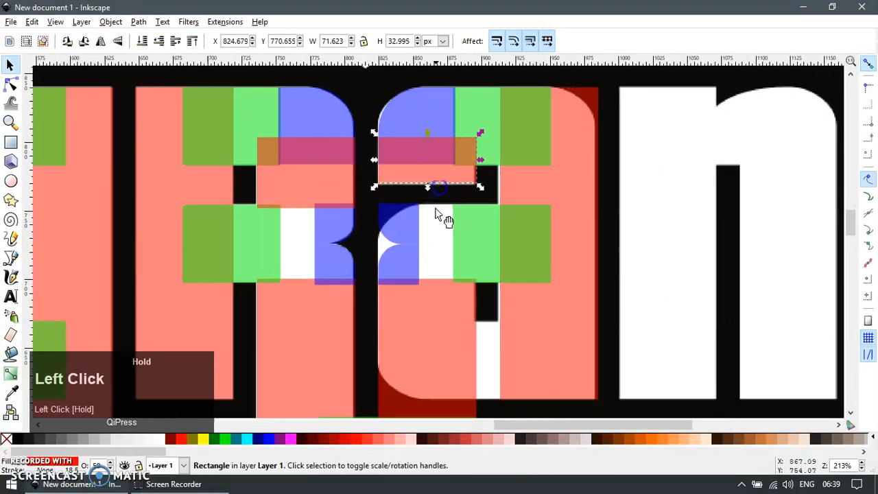
key(Delete)
Step: Duplicate the a's upper-left corner piece and align its top edge with the middle green rectangle
click(421, 129)
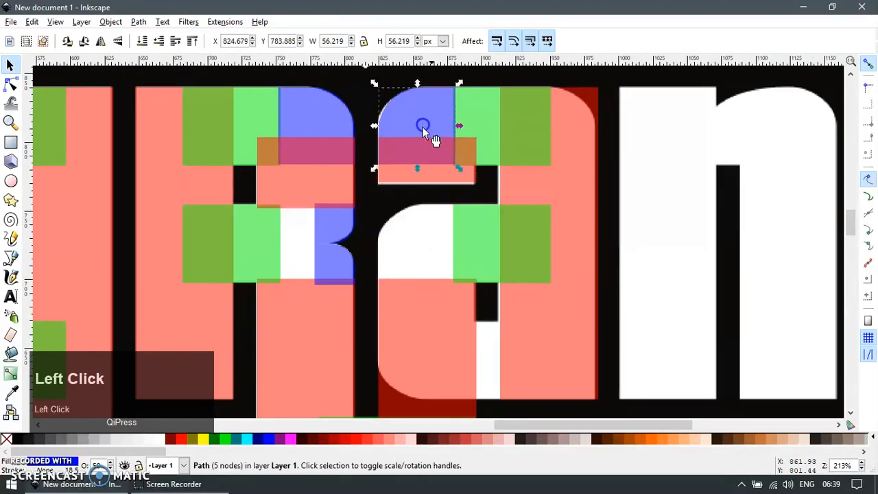
shift+click(478, 243)
key(ctrl+shift+a)
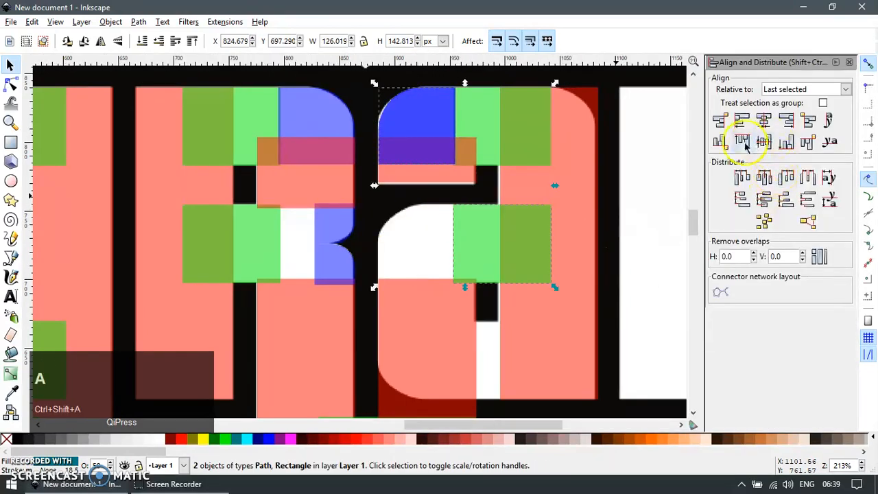
click(743, 142)
key(Escape)
Step: Shorten the a's lower red rectangle to about 46 px high and bottom-align a vertically flipped copy of the middle corner with the right stem
click(442, 279)
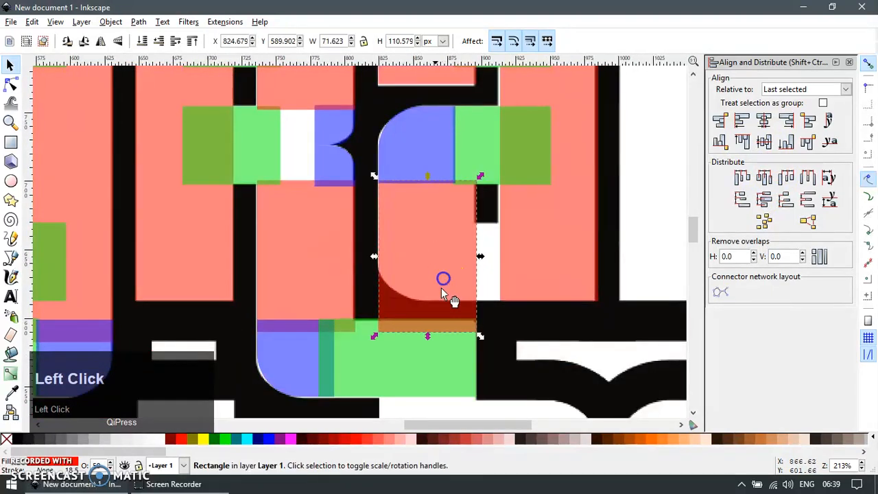
drag(428, 335, 446, 268)
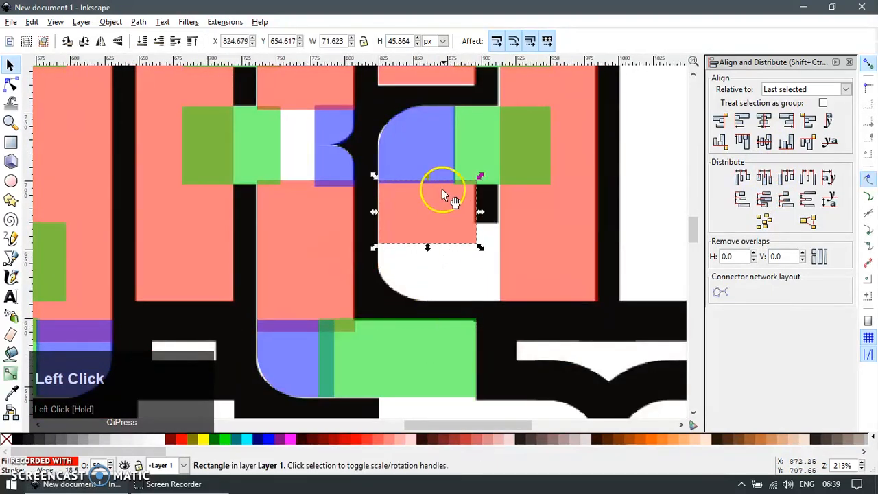
click(443, 163)
key(ctrl+d)
key(v)
shift+click(577, 277)
click(788, 142)
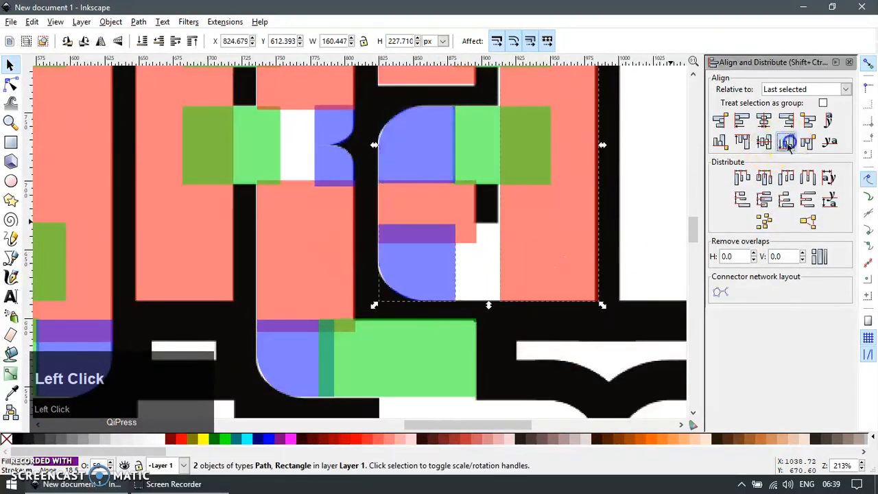
key(Escape)
Step: Duplicate the a's middle green rectangle, align its bottom edge with the right stem, and nudge it over the lower-left corner piece
click(477, 166)
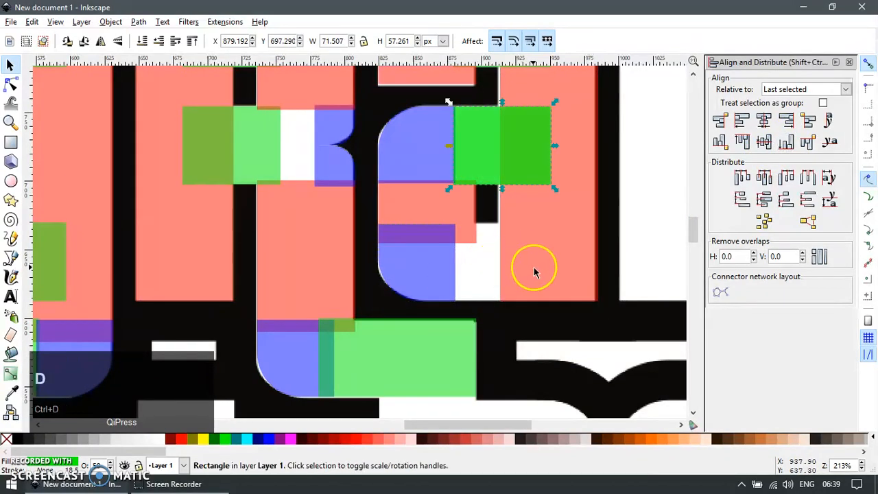
shift+click(526, 265)
click(786, 142)
key(Escape)
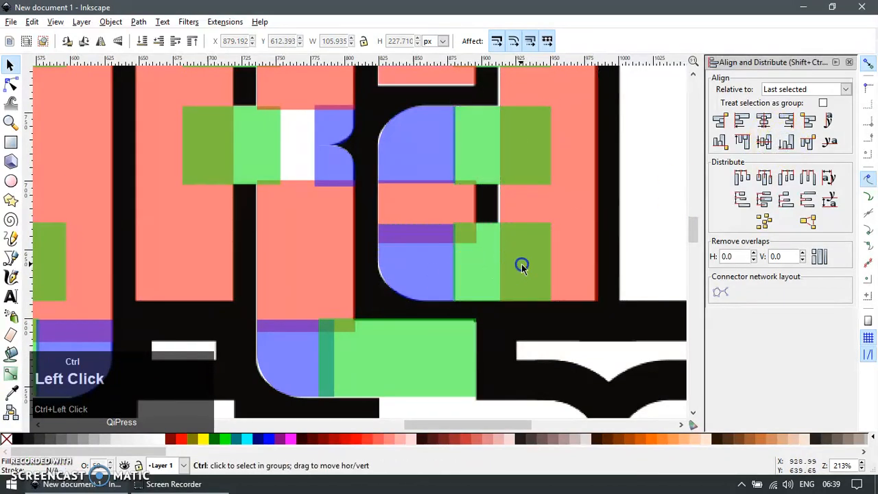
drag(522, 264, 513, 264)
Step: Lower the top edge of the a's right stem and right-align a horizontally flipped copy of the upper-left corner piece with it
shift+right_click(546, 152)
drag(510, 105, 518, 183)
click(365, 140)
shift+click(539, 214)
click(786, 120)
key(Escape)
scroll(378, 114, down, 4)
shift+right_click(449, 203)
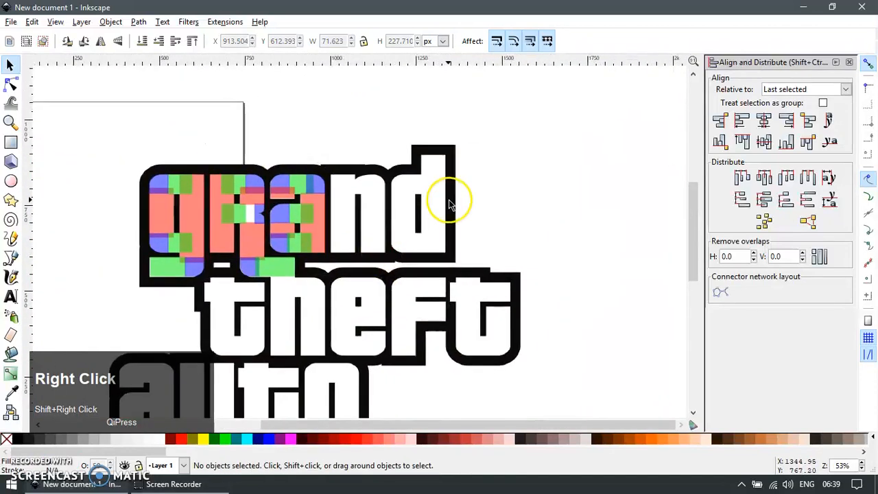
Step: Duplicate all the pieces of the a and line the copy up over the d
key(F12)
drag(268, 84, 292, 98)
drag(94, 98, 340, 154)
drag(356, 101, 351, 115)
drag(265, 255, 265, 258)
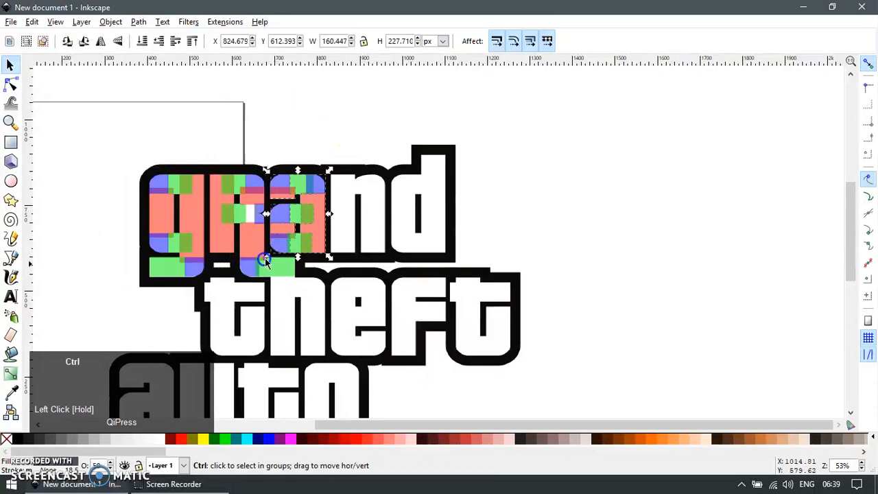
scroll(361, 259, up, 1)
key(ctrl+d)
drag(283, 222, 465, 201)
drag(484, 263, 504, 303)
scroll(495, 300, up, 2)
drag(494, 256, 490, 256)
Step: Delete the d's upper-right corner piece and stretch its right stem up to the ascender's top, about 284 px high overall
drag(499, 214, 509, 325)
key(Escape)
click(489, 196)
key(Delete)
click(487, 228)
drag(485, 219, 492, 115)
Step: Delete the middle green rectangle and the middle corner piece from the d
click(439, 271)
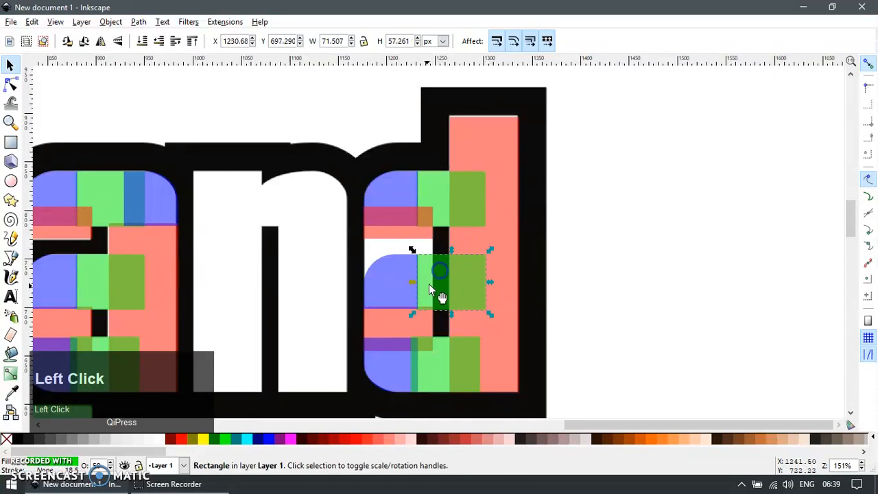
key(Delete)
click(395, 289)
key(Delete)
Step: Stretch the d's upper-left red rectangle down to meet the lower-left red rectangle
click(390, 317)
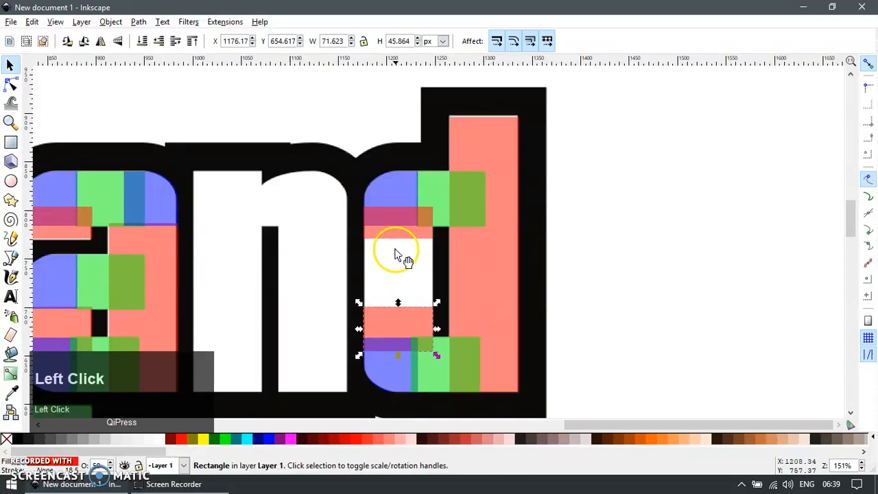
drag(398, 243, 402, 314)
scroll(539, 252, down, 2)
shift+right_click(542, 253)
Step: Duplicate the d's left and right red stems and move the copies together over the n
click(713, 214)
click(624, 225)
scroll(600, 219, up, 1)
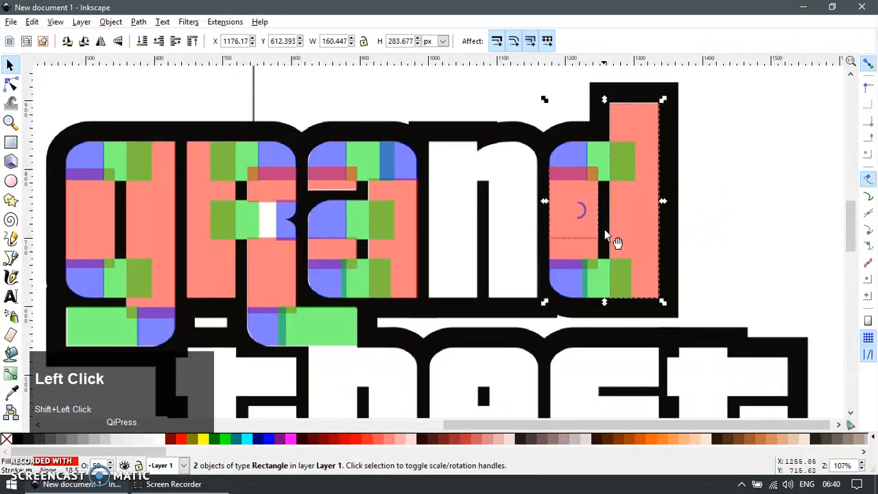
drag(639, 237, 456, 248)
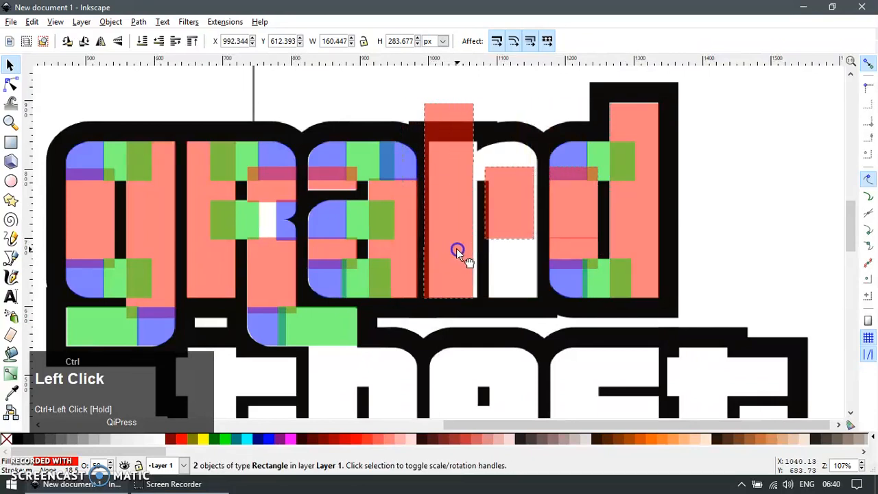
key(Escape)
Step: Stretch the n's right red stem down to the letter's baseline, about 189 px high
click(511, 223)
drag(514, 240, 513, 296)
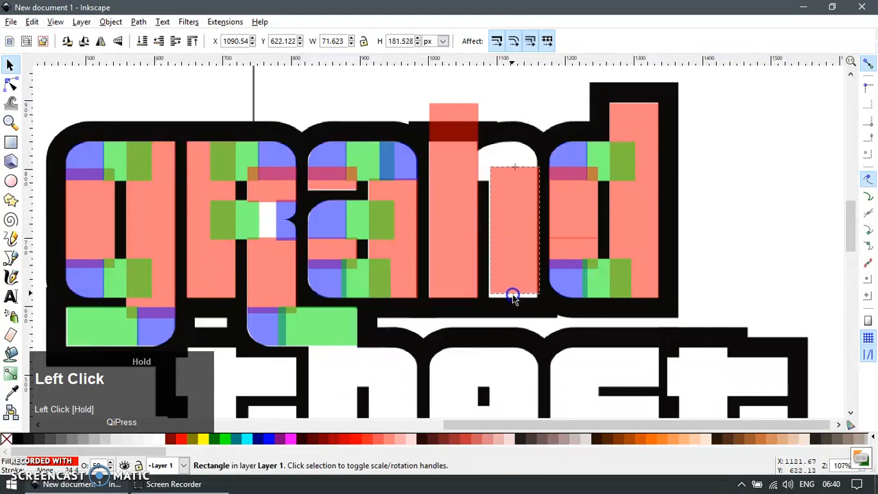
ctrl+scroll(508, 305, up, 2)
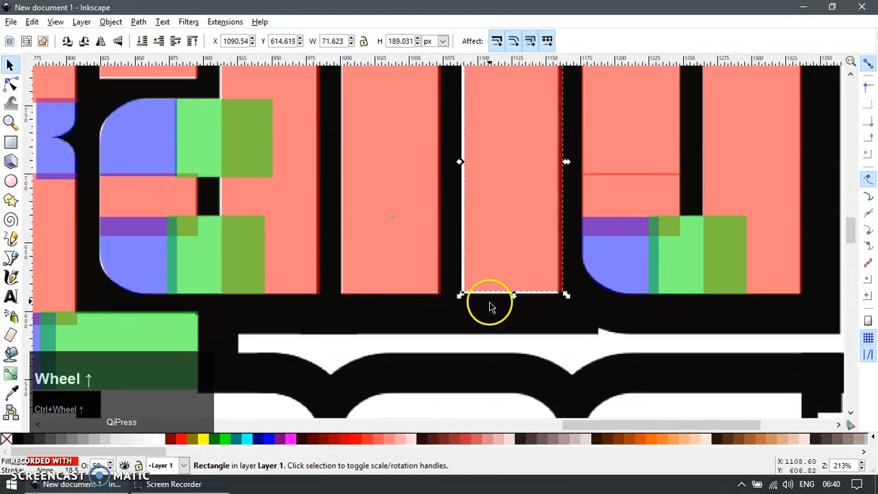
Step: Align the bottom edges of the n's two red stems and nudge the stems slightly left
shift+click(414, 287)
key(ctrl+shift+a)
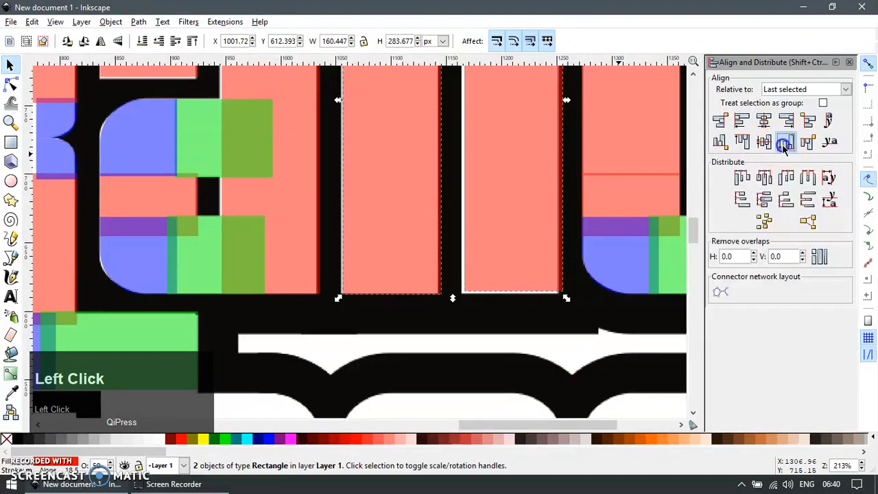
click(784, 142)
click(507, 238)
key(alt+Left)
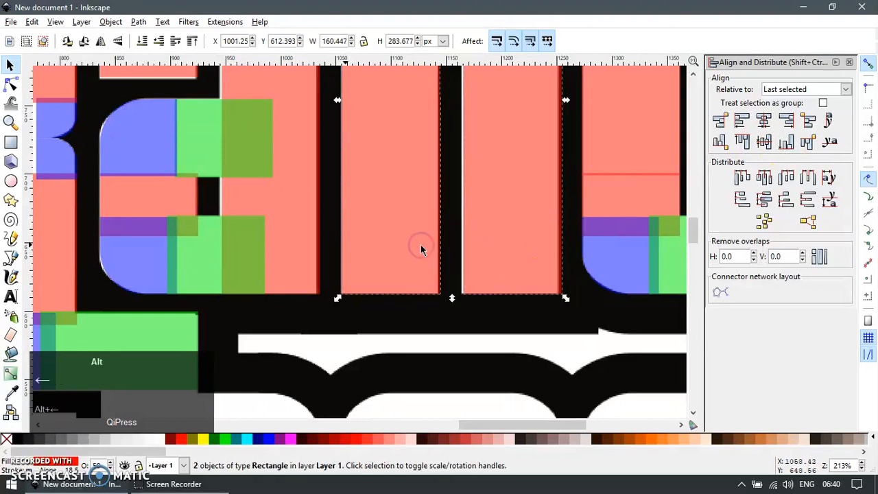
Step: Copy the d's upper green rectangle onto the n's upper bridge and lower the copy's top edge
drag(484, 97, 437, 346)
click(631, 251)
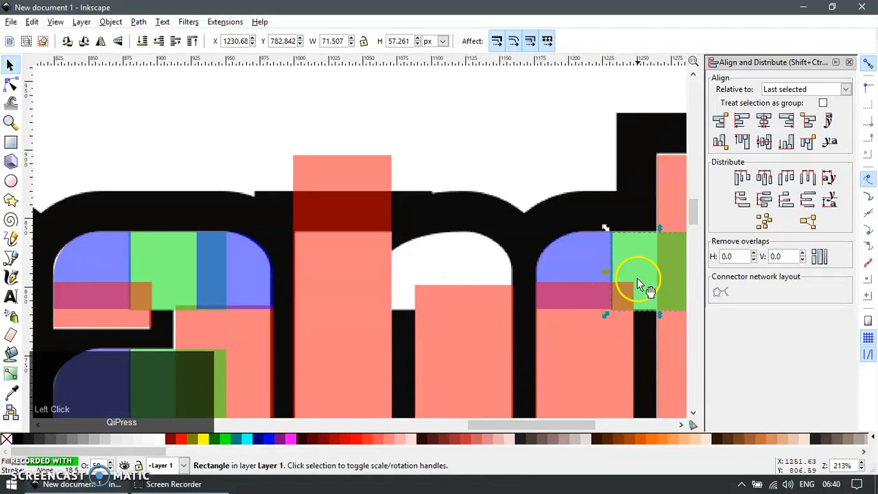
drag(645, 274, 409, 274)
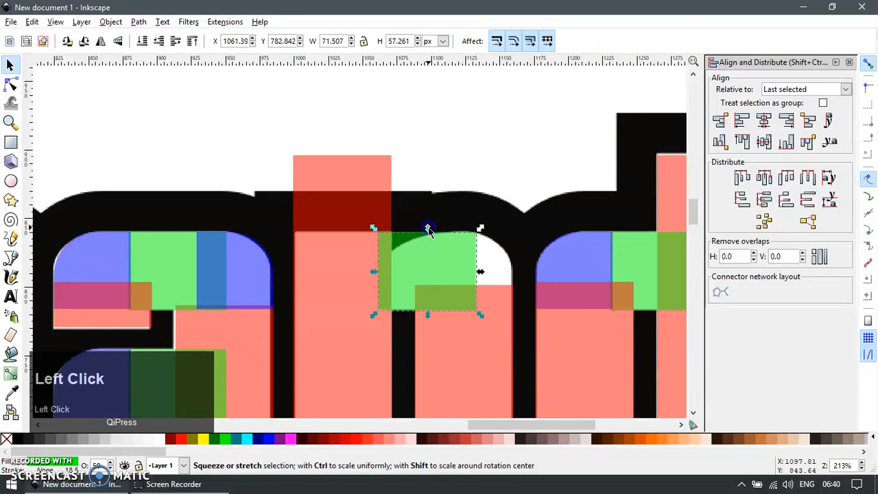
drag(428, 228, 428, 246)
Step: Shorten the n's left stem to about 154 px, duplicate it, and align the copy's top with the d's upper green rectangle
scroll(288, 205, down, 3)
scroll(313, 199, up, 2)
click(317, 177)
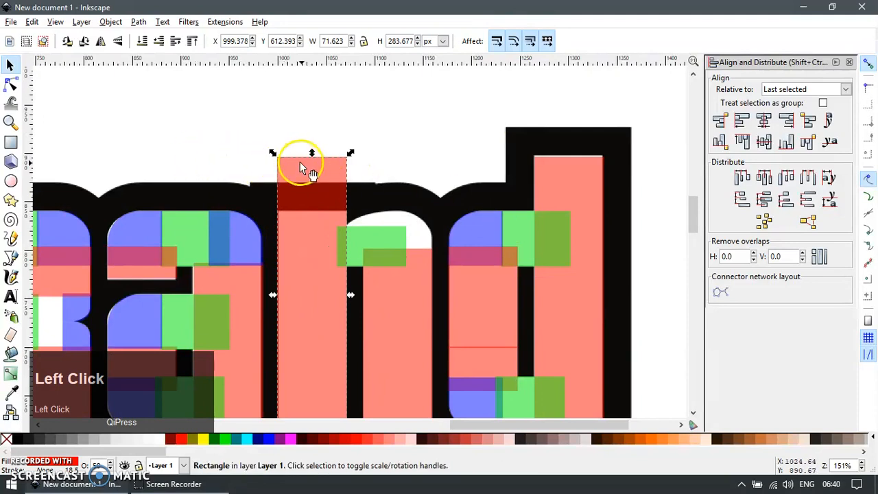
drag(310, 152, 304, 278)
key(ctrl+d)
shift+click(519, 219)
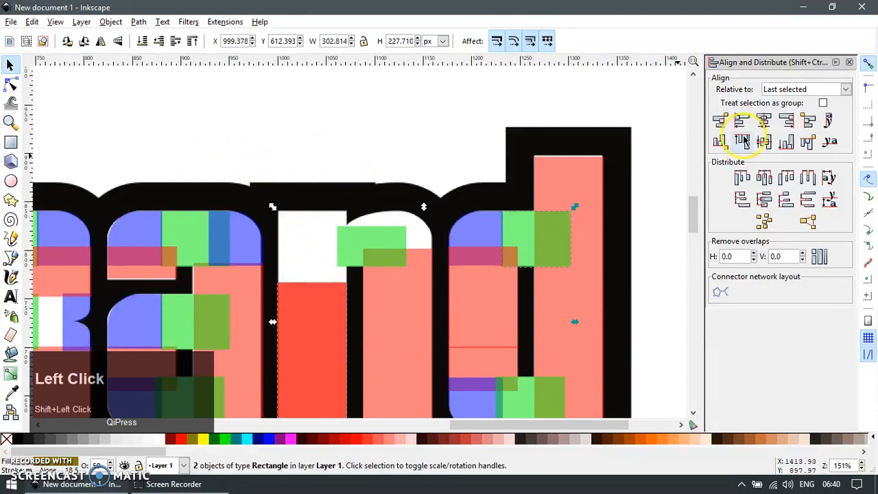
click(743, 141)
key(Escape)
key(F12)
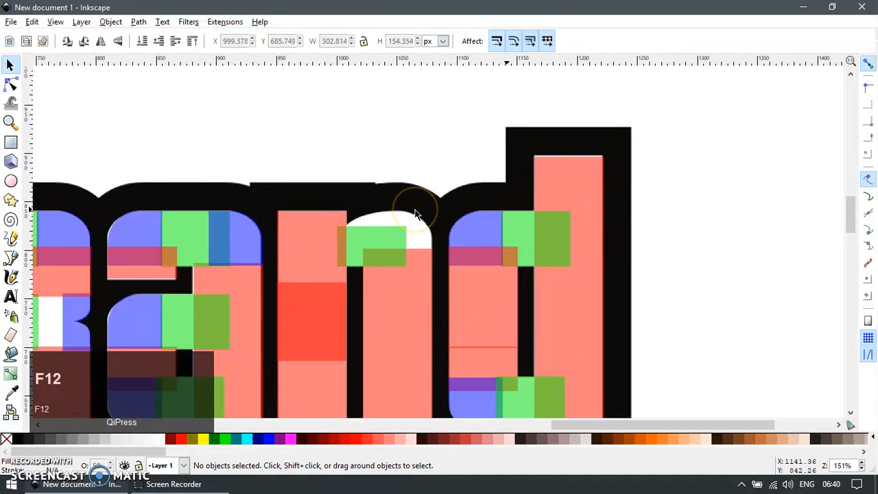
Step: Copy all the pieces of the a in grand and line the copy up over the a in auto
scroll(415, 214, down, 5)
key(z)
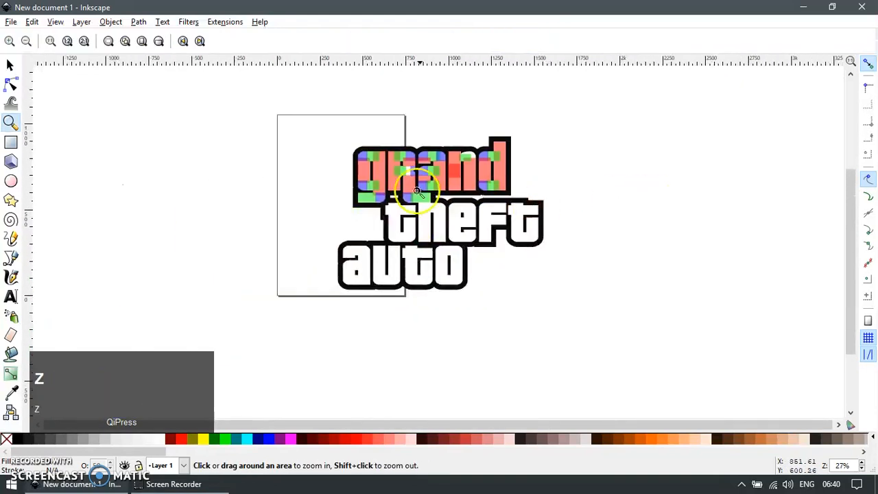
drag(282, 120, 282, 120)
key(F1)
drag(453, 73, 374, 240)
drag(435, 230, 299, 306)
key(z)
drag(219, 238, 416, 361)
key(F2)
key(F1)
drag(458, 248, 407, 230)
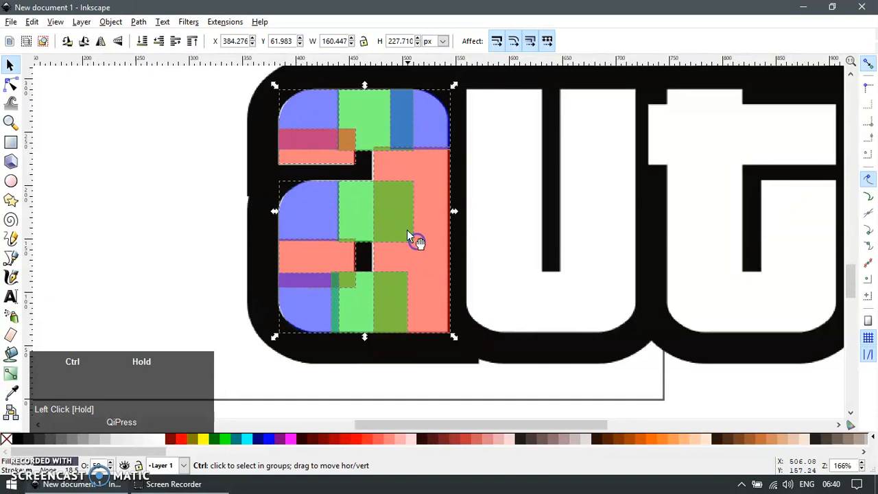
Step: Duplicate the pieces of the a in auto and place the copy over the o
scroll(406, 229, down, 2)
drag(473, 267, 433, 286)
scroll(433, 286, up, 1)
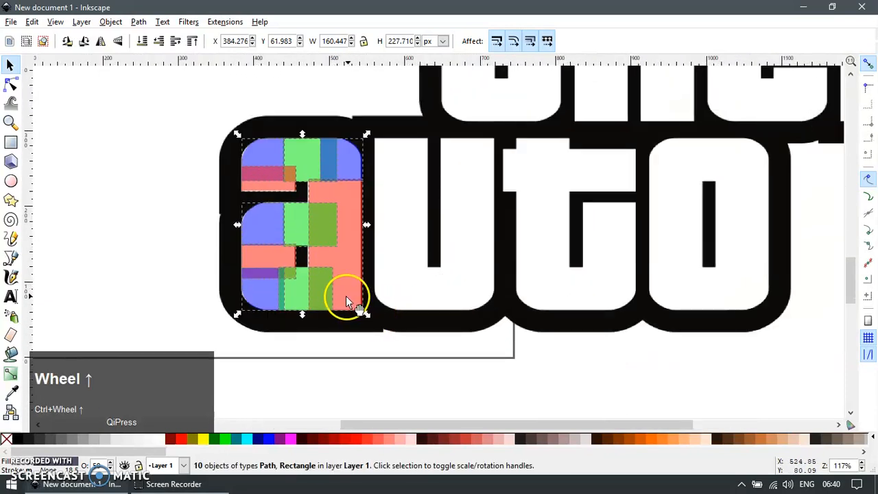
key(ctrl+d)
drag(300, 256, 738, 265)
drag(757, 279, 526, 312)
scroll(583, 342, up, 1)
Step: Move the o's right red stem below the letter and delete its middle green rectangle and middle corner piece
click(582, 259)
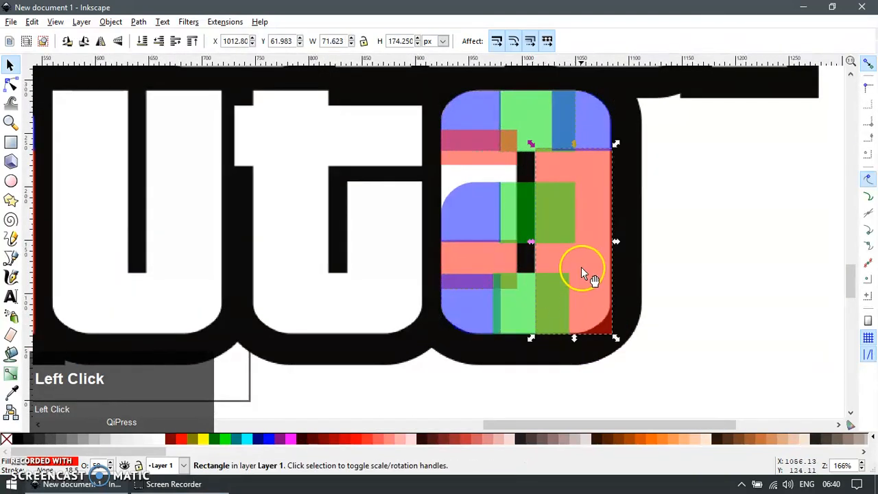
drag(579, 253, 542, 341)
click(514, 186)
shift+click(438, 191)
key(Delete)
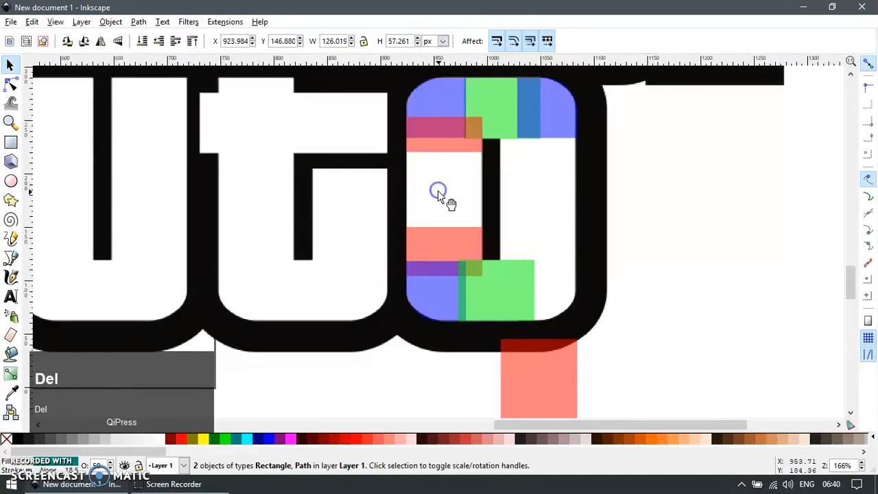
Step: Delete the o's upper-left red rectangle and upper-right corner piece
click(470, 149)
key(Delete)
click(529, 125)
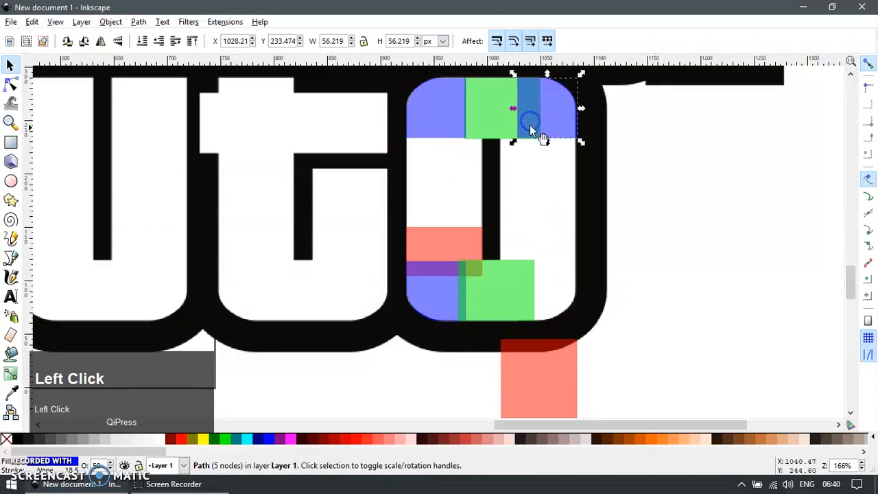
key(Delete)
Step: Duplicate the o's lower-left red rectangle and corner piece and flip the copies horizontally onto the letter's right side
click(454, 236)
shift+click(545, 376)
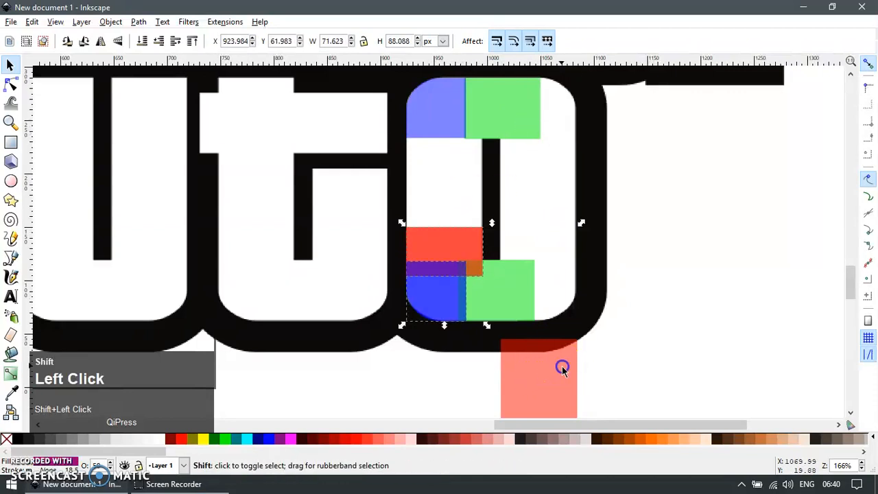
key(h)
key(Escape)
Step: Stretch the o's right red rectangle up over the inner opening and shift the upper green rectangle slightly left
click(545, 241)
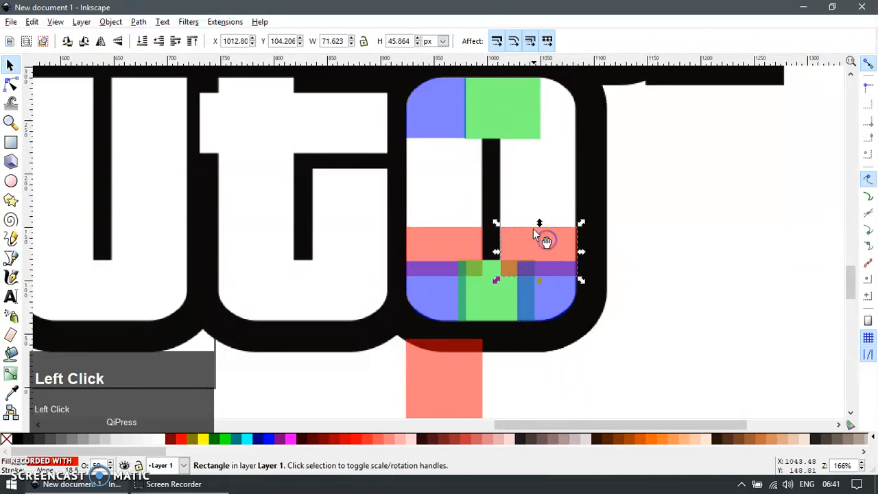
drag(540, 224, 519, 102)
click(516, 100)
key(Delete)
key(ctrl+z)
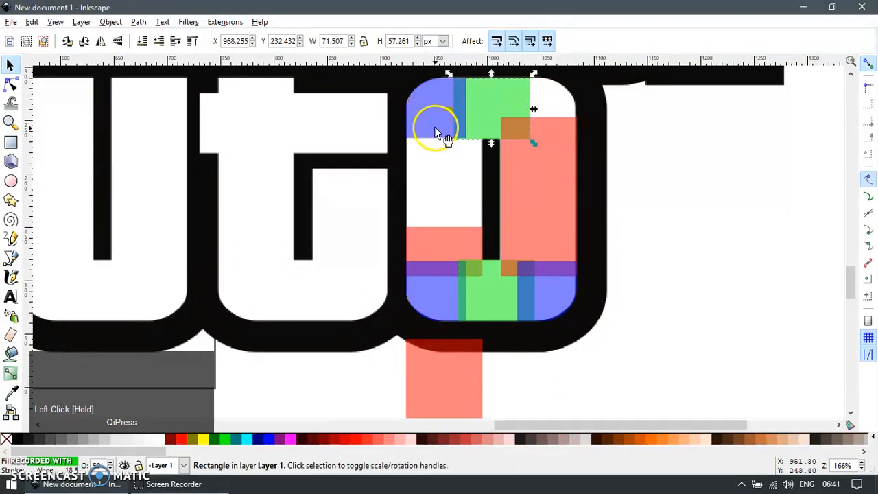
key(ctrl+z)
Step: Duplicate the o's upper-left corner piece, flip it horizontally and align its right edge with the right red stem
click(439, 121)
key(ctrl+d)
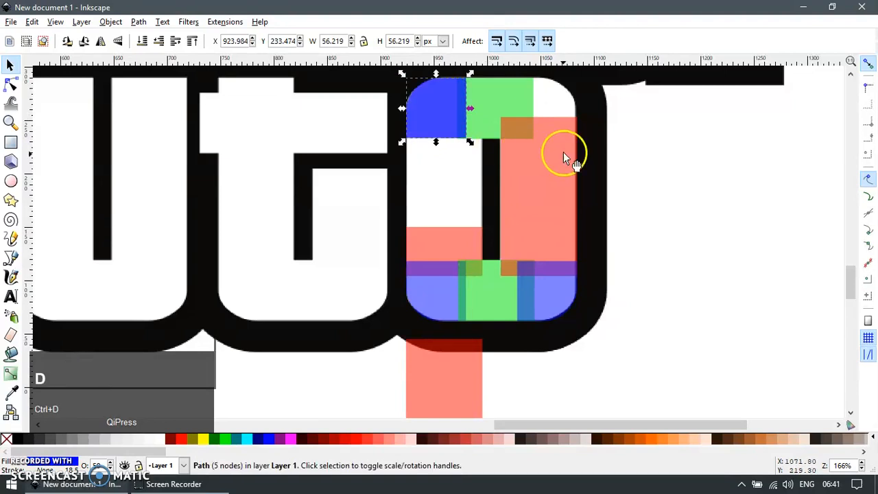
key(h)
shift+click(570, 166)
key(ctrl+shift+a)
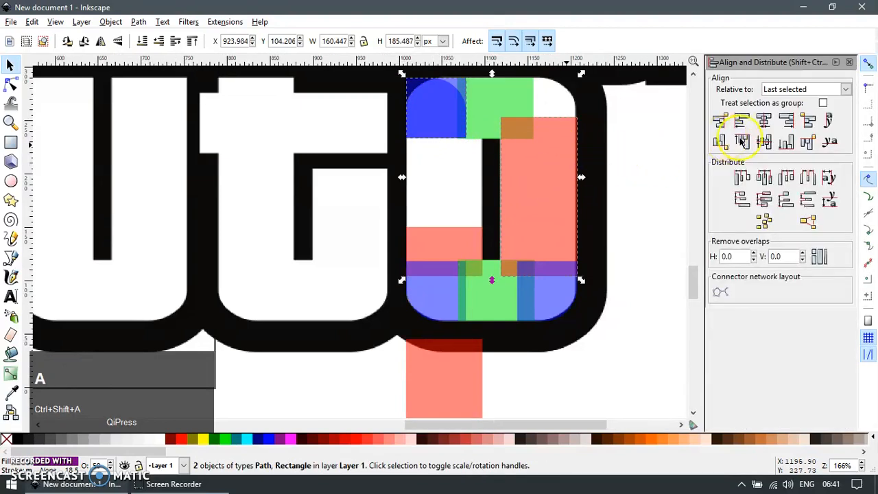
click(787, 124)
Step: Stretch the o's left red rectangle up to about 136 px high and delete the spare red rectangle below the letter
click(450, 232)
drag(447, 226, 460, 128)
scroll(473, 181, down, 2)
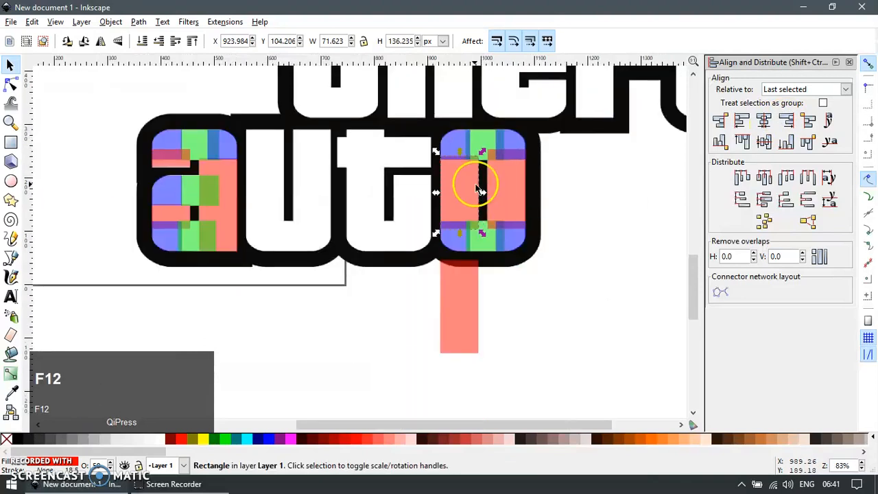
key(F12)
click(466, 314)
key(Delete)
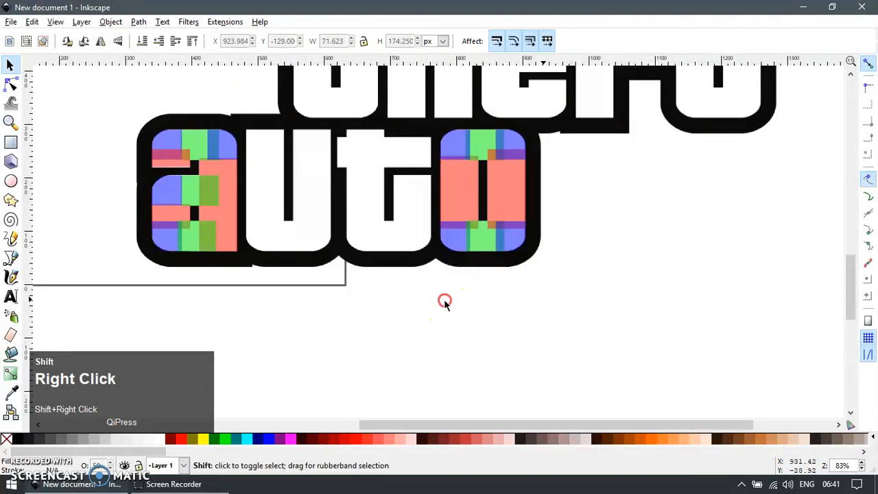
Step: Duplicate all the pieces of the o and line the copy up over the u in auto
drag(445, 300, 587, 342)
drag(735, 364, 700, 304)
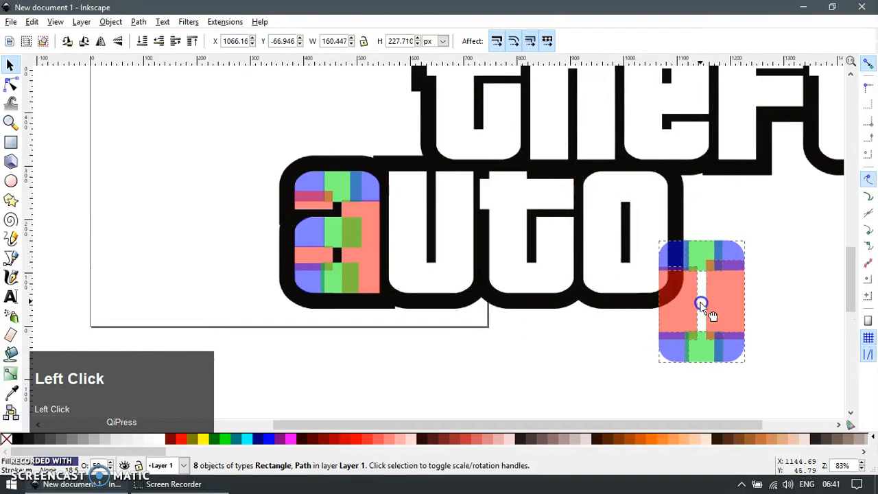
key(ctrl+z)
key(ctrl+d)
drag(660, 262, 448, 262)
scroll(468, 289, up, 1)
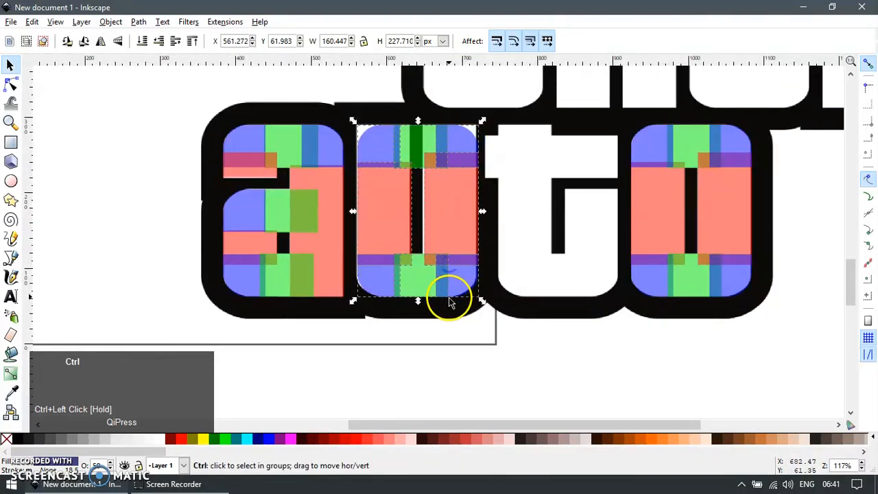
scroll(448, 298, up, 1)
key(alt+Left)
scroll(427, 254, down, 1)
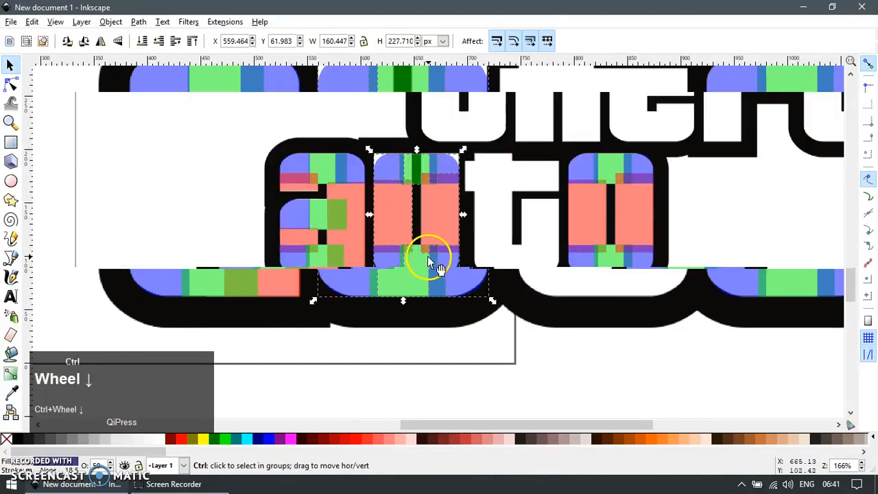
key(Escape)
Step: Duplicate the o's red stem, green rectangle and lower-right corner piece and arrange the copies in a column beside auto
shift+right_click(454, 254)
shift+right_click(594, 258)
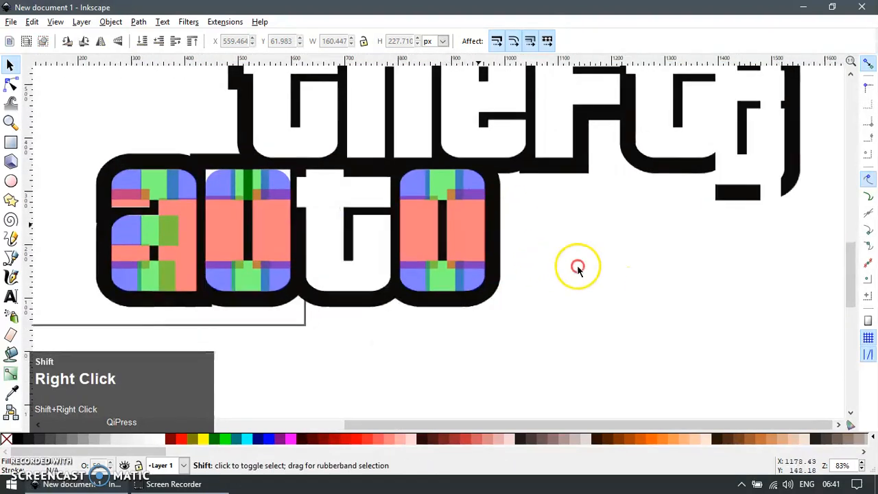
click(419, 242)
key(ctrl+d)
drag(411, 231, 615, 256)
click(388, 171)
key(ctrl+d)
drag(384, 168, 629, 310)
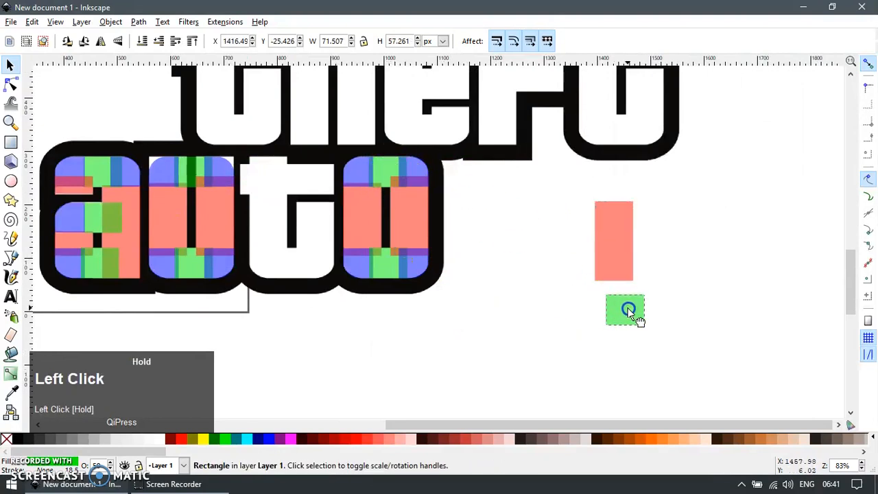
click(416, 267)
key(ctrl+d)
drag(414, 268, 623, 360)
Step: Add the text label "stem" beside the separate red rectangle
shift+right_click(673, 319)
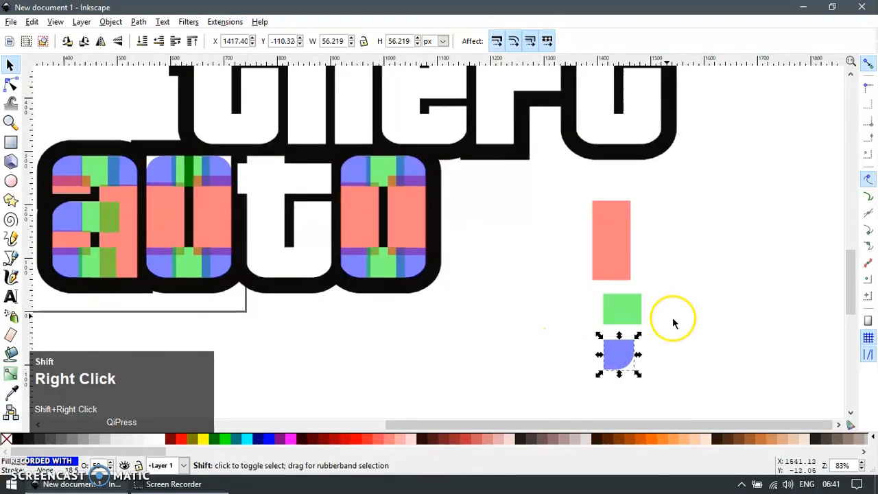
key(t)
click(602, 254)
text(St)
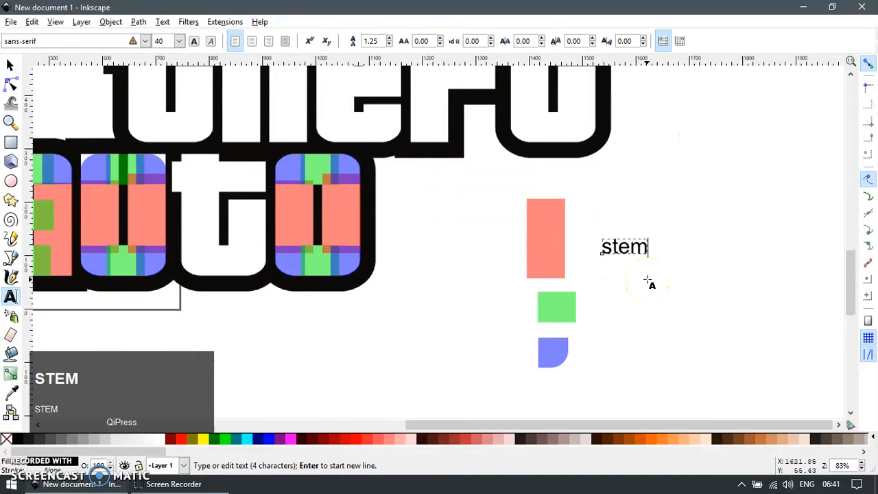
key(F1)
Step: Duplicate the label beside the green rectangle and the blue corner piece, changing the copies to "base" and "corner"
key(ctrl+d)
drag(637, 250, 635, 312)
double_click(635, 311)
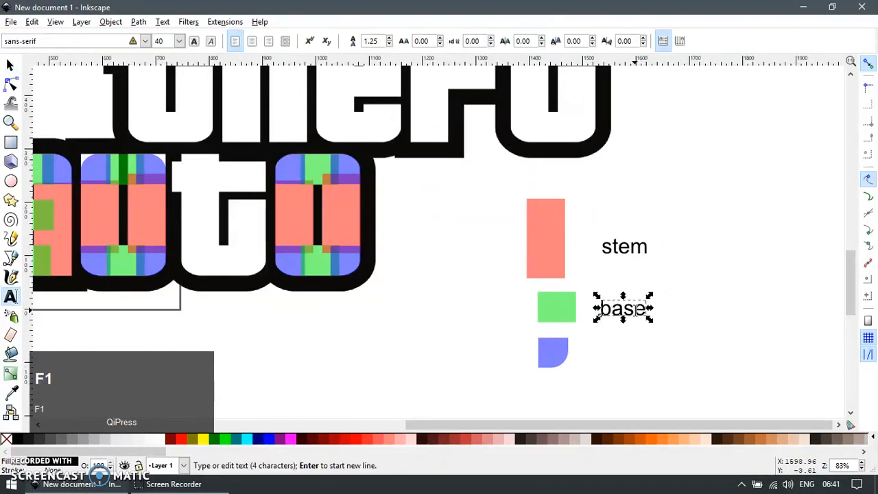
key(ctrl+d)
drag(623, 309, 638, 359)
key(t)
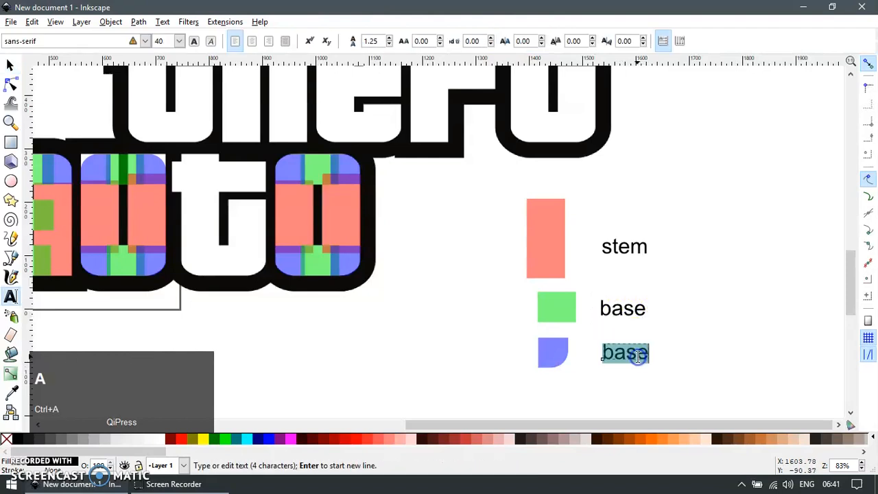
key(F1)
scroll(658, 238, down, 2)
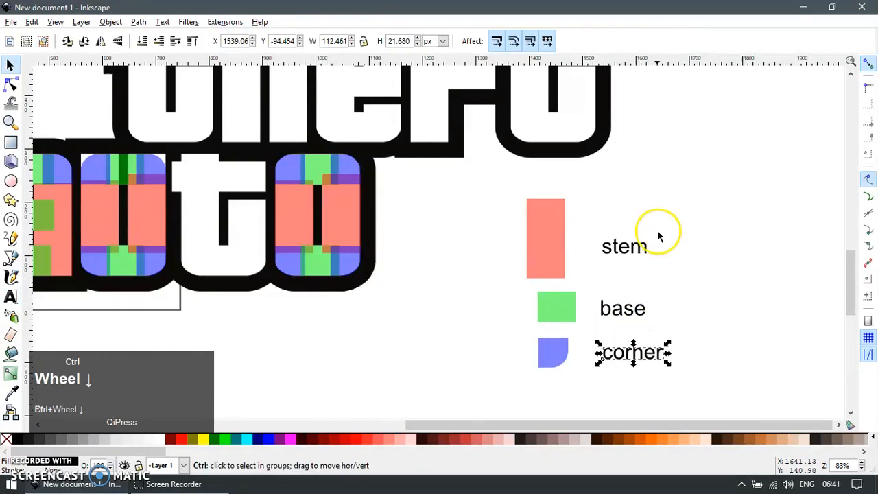
click(688, 249)
Step: Duplicate the pieces of the o in auto and line the copy up over the e in theft
drag(667, 220, 656, 256)
key(z)
drag(270, 116, 723, 302)
key(F1)
drag(509, 355, 480, 297)
drag(485, 378, 327, 218)
drag(357, 271, 445, 218)
key(ctrl+d)
key(z)
drag(376, 119, 546, 303)
key(F2)
key(F1)
drag(440, 244, 282, 224)
Step: Duplicate a green base as the crossbar of the e in theft and center it vertically on the left stem
click(268, 145)
key(ctrl+d)
shift+click(222, 216)
key(ctrl+shift+a)
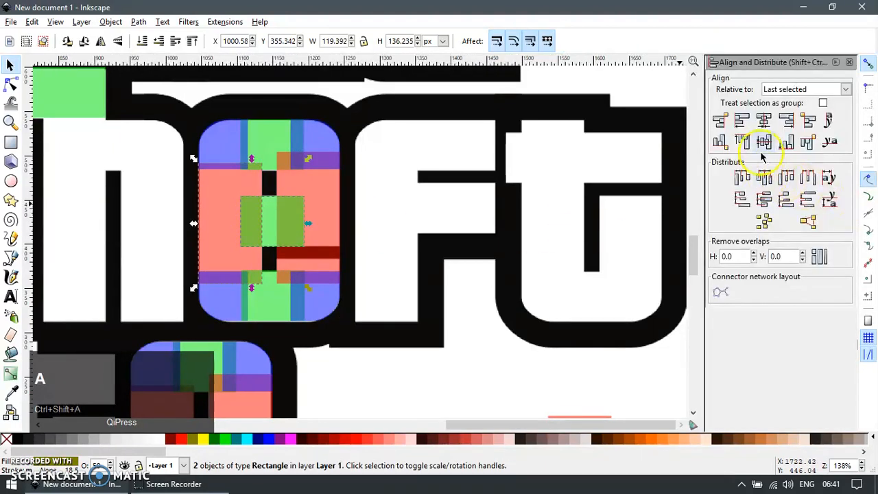
key(Escape)
key(Escape)
scroll(601, 143, down, 2)
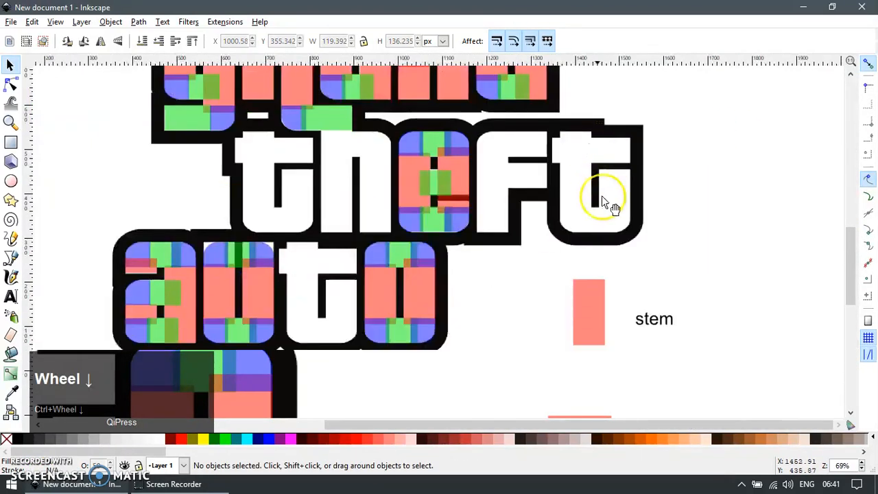
Step: Duplicate the e's right red stem and align one copy's bottom edge with the green crossbar
drag(603, 199, 539, 222)
key(z)
drag(232, 107, 653, 287)
key(F1)
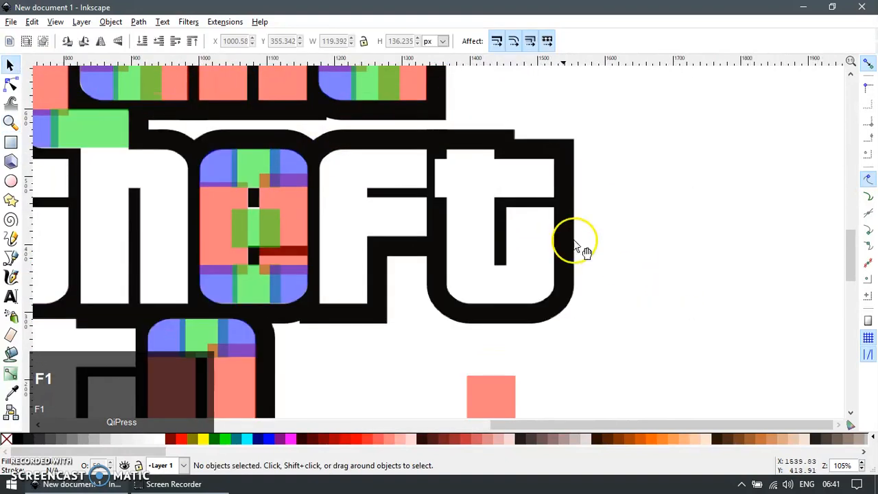
scroll(279, 268, up, 2)
drag(319, 229, 342, 255)
key(ctrl+z)
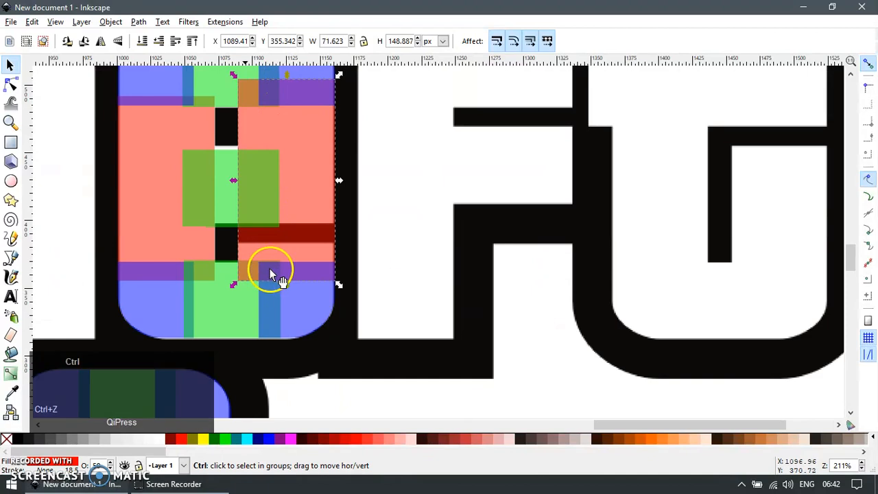
shift+click(226, 212)
key(ctrl+shift+a)
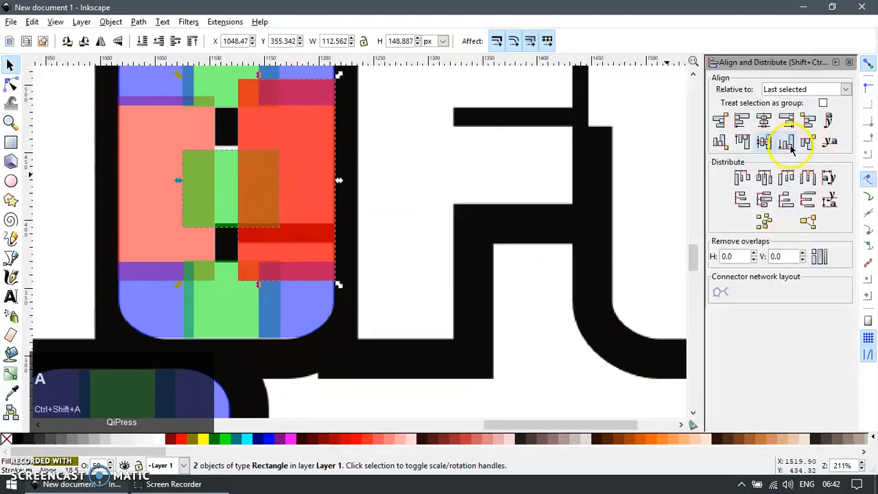
scroll(296, 184, up, 3)
click(325, 132)
Step: Move the e's other right stem copy below the gap and shorten it to a strip about 21.7 px high
drag(320, 97, 281, 328)
click(284, 158)
ctrl+click(282, 207)
key(F1)
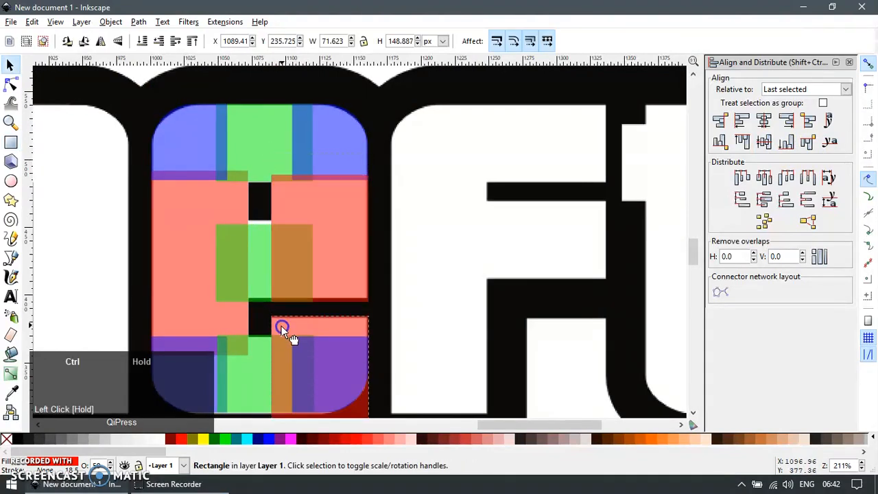
scroll(368, 268, down, 5)
drag(332, 395, 345, 216)
scroll(343, 267, down, 2)
key(F12)
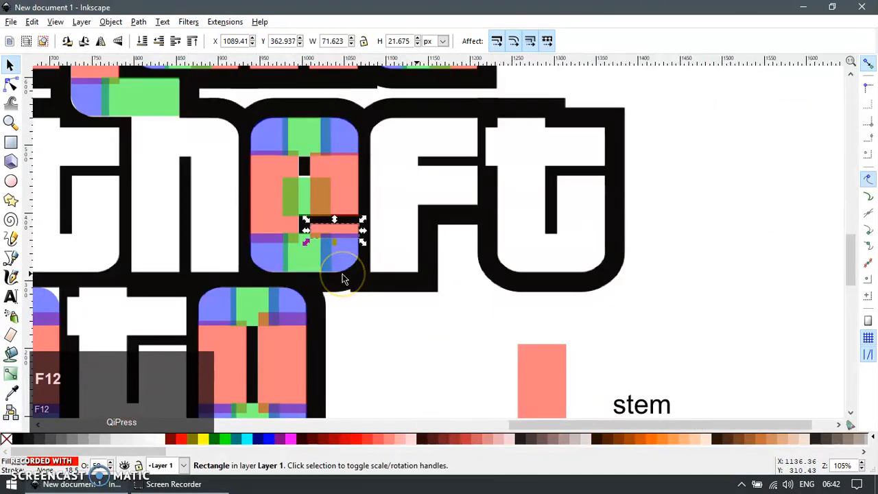
drag(599, 203, 649, 259)
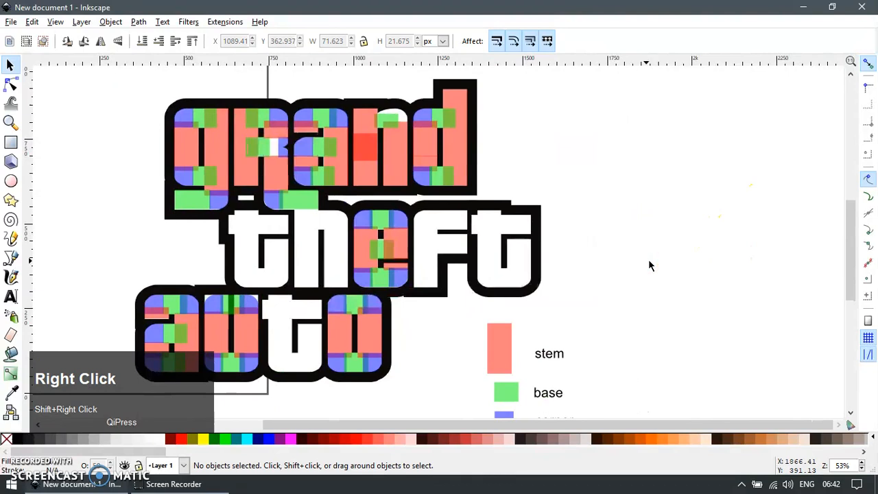
Step: Place a duplicate of the d in grand beside theft, flip it horizontally and group its pieces
key(ctrl)
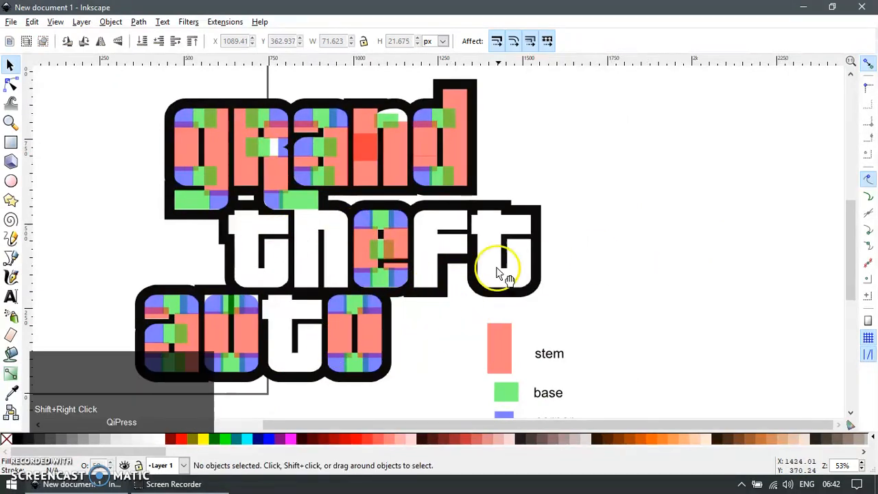
click(506, 262)
drag(685, 80, 630, 294)
key(ctrl+d)
key(h)
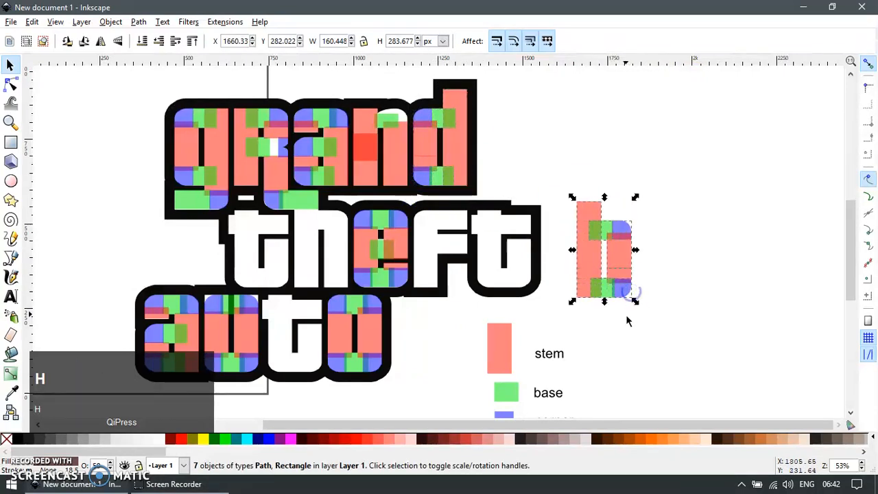
key(ctrl+g)
Step: Align the flipped group's bottom edge with the e in theft and its right edge with the right stem of the a in grand
shift+click(399, 286)
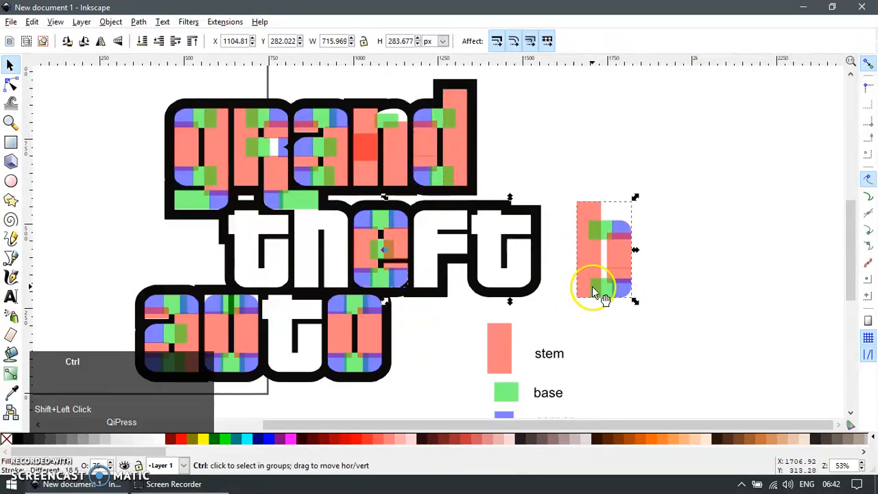
key(ctrl+shift+a)
click(786, 150)
key(Escape)
click(620, 281)
shift+click(347, 171)
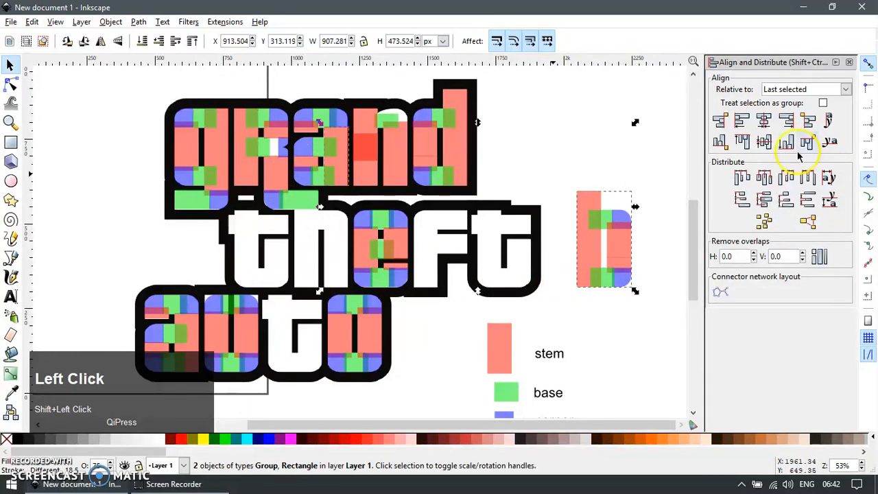
click(790, 124)
key(Escape)
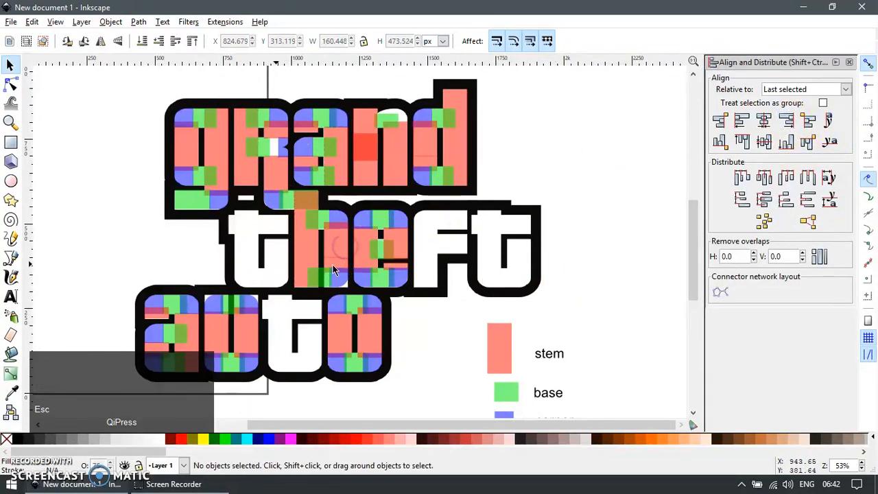
Step: Ungroup the h in theft and delete its lower-right blue corner and bottom green base
drag(337, 256, 398, 271)
scroll(397, 273, up, 2)
click(398, 265)
key(ctrl+u)
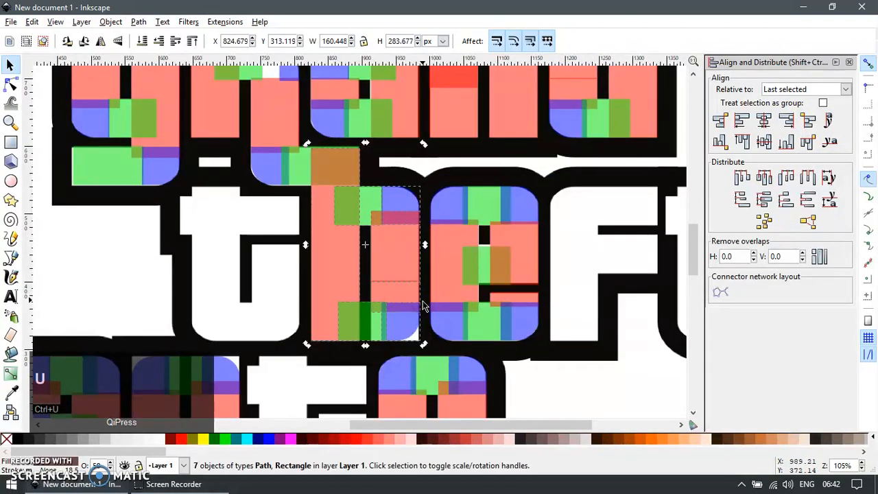
key(F12)
key(Escape)
key(Delete)
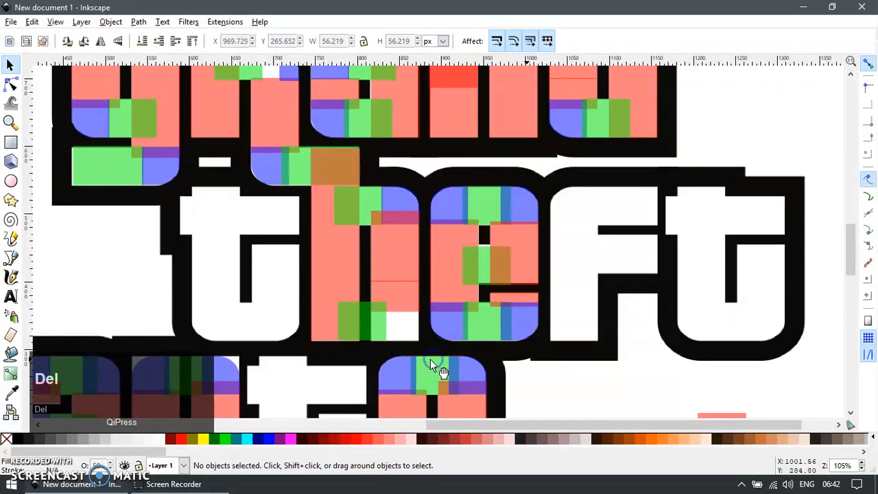
scroll(398, 353, up, 1)
click(350, 317)
key(Delete)
Step: Align the h's lower-right red piece with the left stem's bottom edge and stretch it upward to about 105 px high
click(385, 293)
shift+click(324, 307)
key(ctrl+shift+a)
click(786, 144)
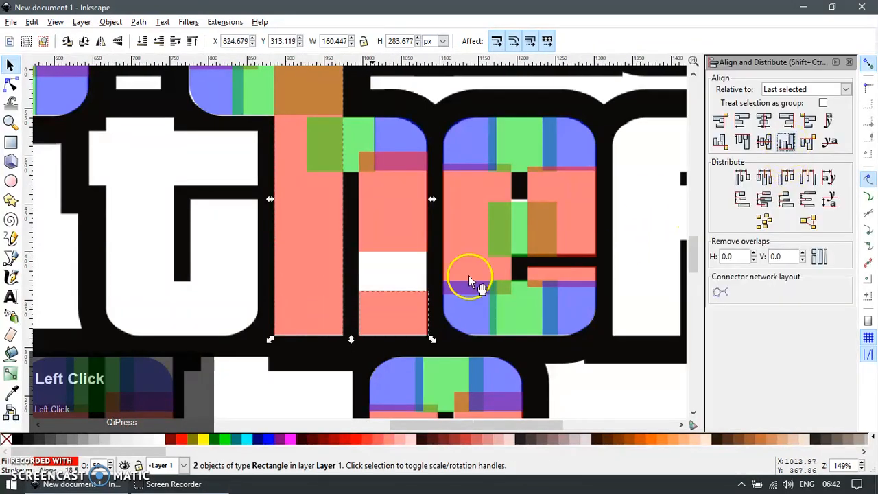
click(410, 301)
drag(394, 288, 396, 229)
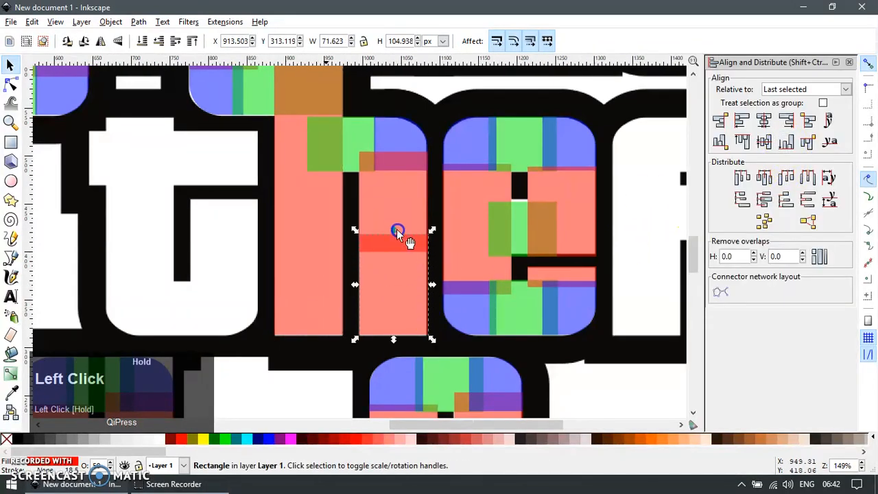
scroll(393, 319, down, 2)
ctrl+scroll(382, 313, down, 2)
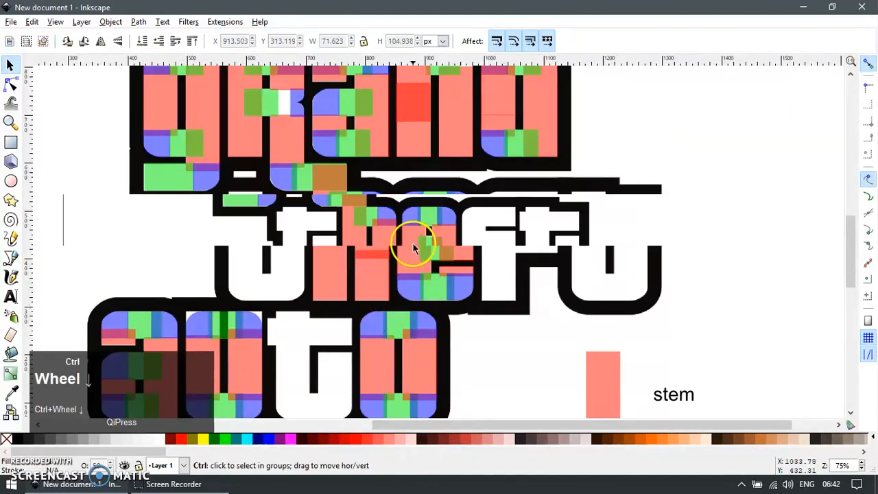
Step: Place a duplicate of the e's pieces to the right of theft and remove the stray blue corner copied with them
key(z)
click(251, 128)
key(F1)
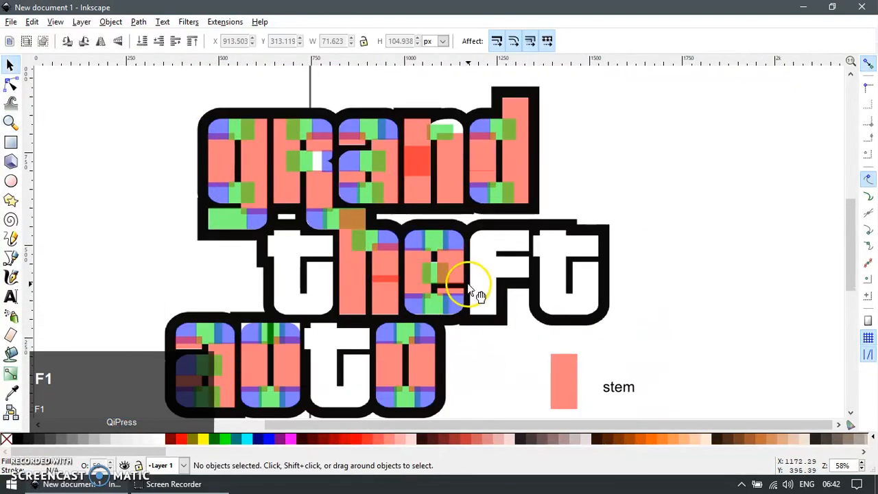
drag(799, 183, 402, 331)
ctrl+scroll(597, 312, up, 1)
drag(386, 210, 745, 176)
click(751, 170)
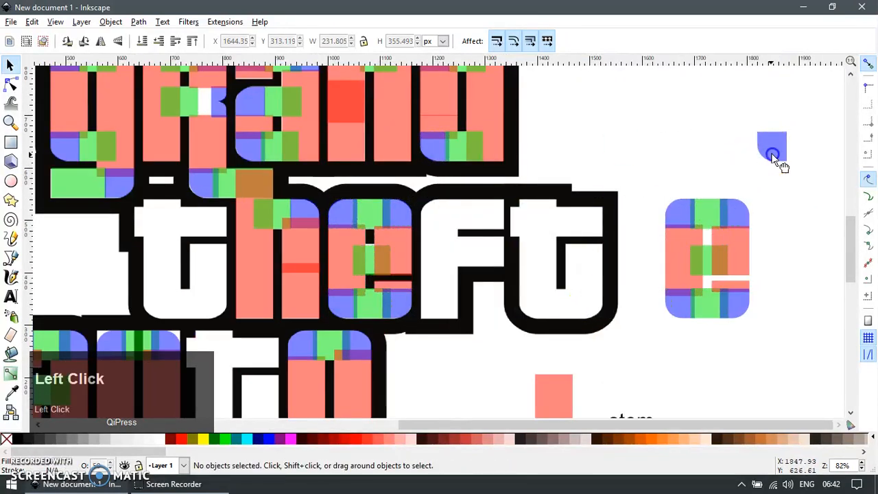
drag(632, 339, 631, 339)
Step: Move the copied e horizontally over the f in theft
ctrl+scroll(732, 298, up, 1)
ctrl+drag(729, 249, 386, 265)
key(Escape)
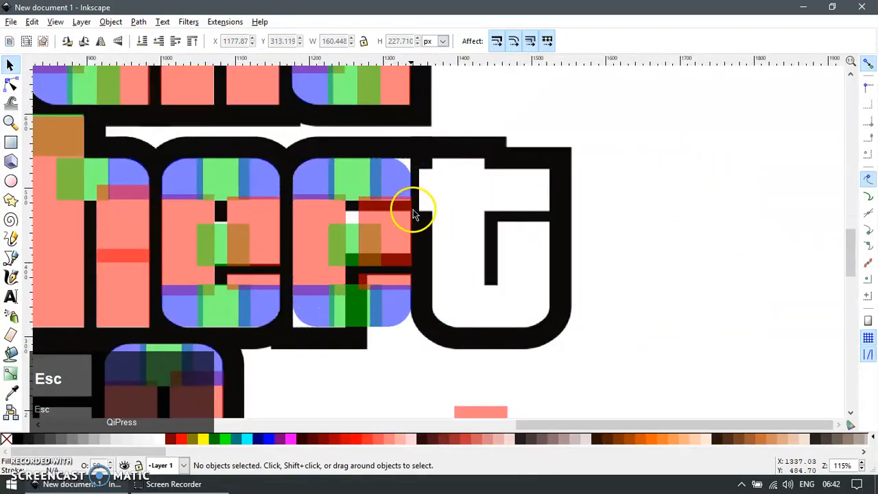
Step: Delete the upper-right corner and right stem of the f copy, and widen its upper green bar to about 108 px
drag(412, 192, 479, 229)
key(ctrl+z)
ctrl+scroll(393, 227, up, 1)
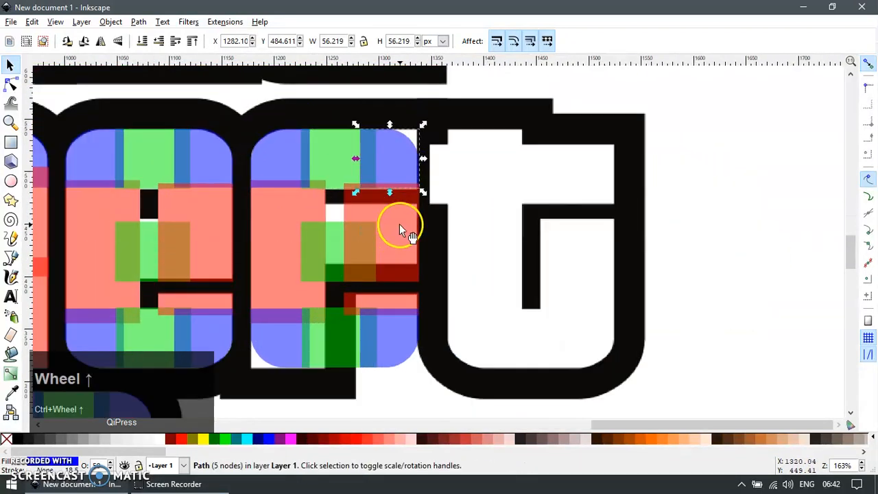
key(Delete)
click(377, 166)
drag(380, 160, 413, 162)
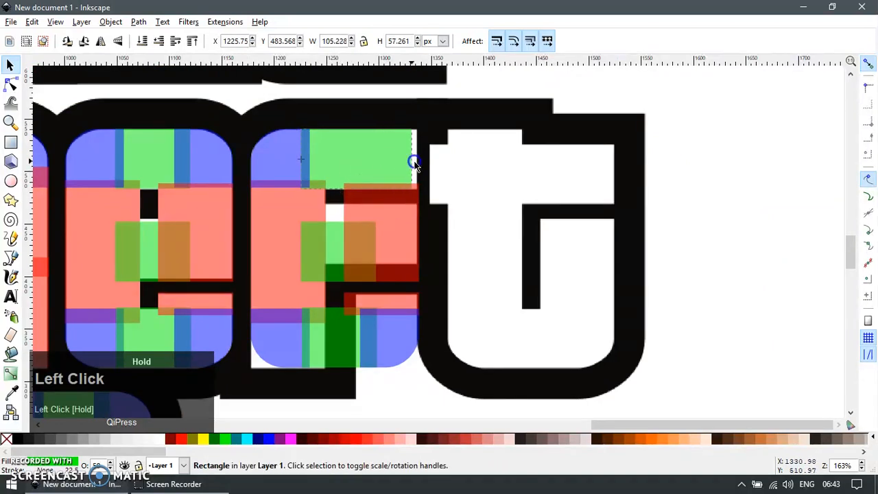
click(412, 244)
key(Delete)
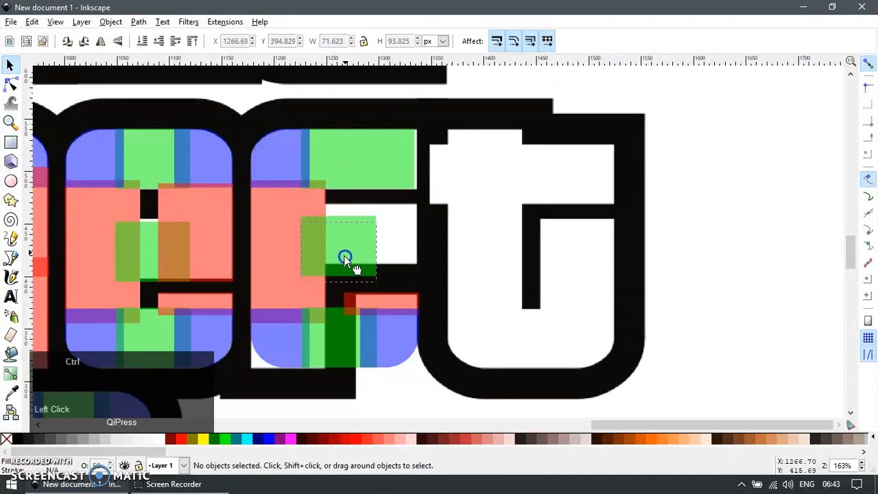
Step: Fit the f's middle green bar into the lower arm, right-aligned with the upper bar and widened to overlap the stem
drag(344, 255, 347, 240)
shift+click(382, 177)
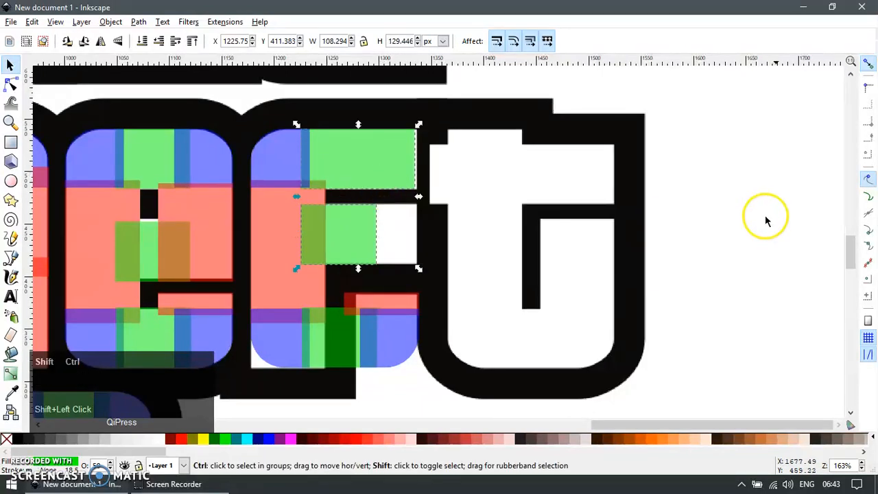
key(ctrl+shift+a)
click(795, 124)
key(Escape)
key(Escape)
click(370, 241)
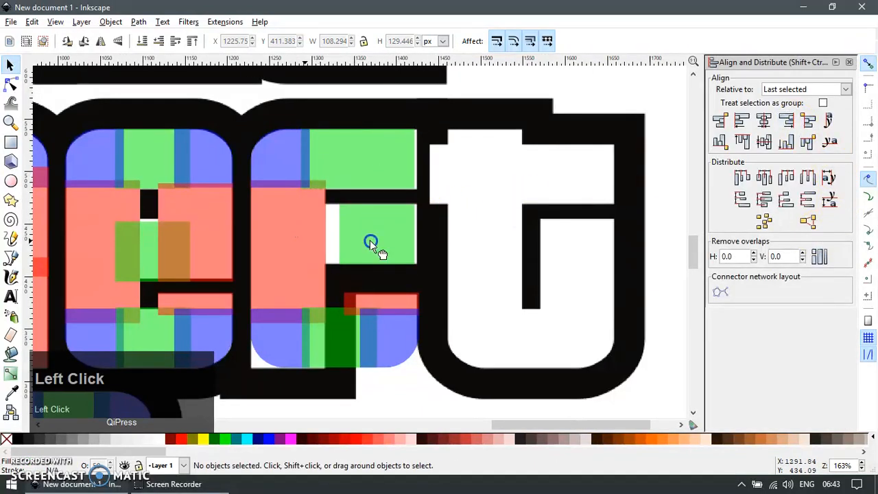
drag(336, 236, 295, 235)
Step: Delete the f's leftover lower red strip, bottom green base and both bottom blue corners
click(373, 302)
key(Delete)
click(378, 347)
key(Delete)
click(347, 343)
key(Delete)
click(310, 349)
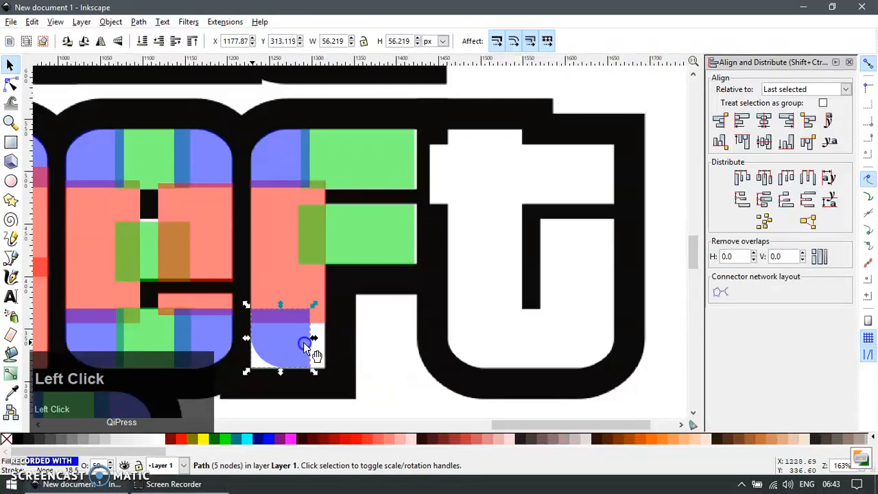
key(Delete)
Step: Duplicate the f's red stem and align the copy's bottom edge with the e's lower-right corner piece
click(280, 309)
key(ctrl+d)
shift+click(231, 349)
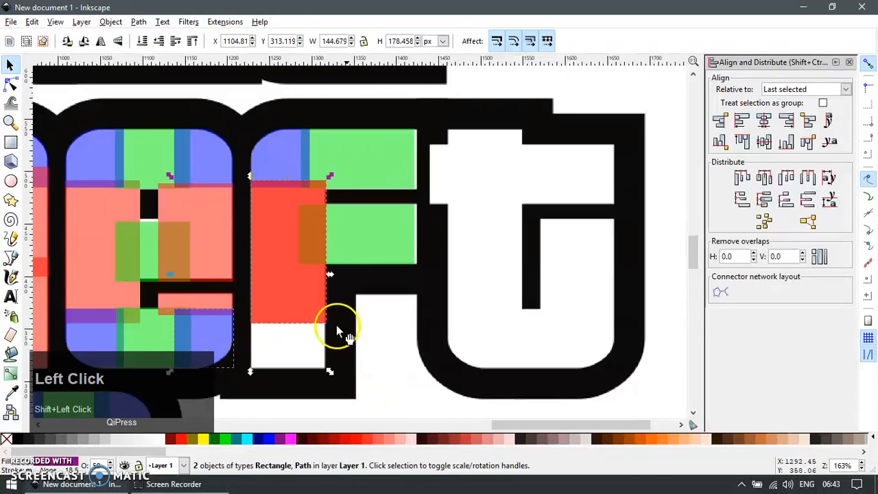
click(786, 144)
key(Escape)
scroll(418, 287, down, 3)
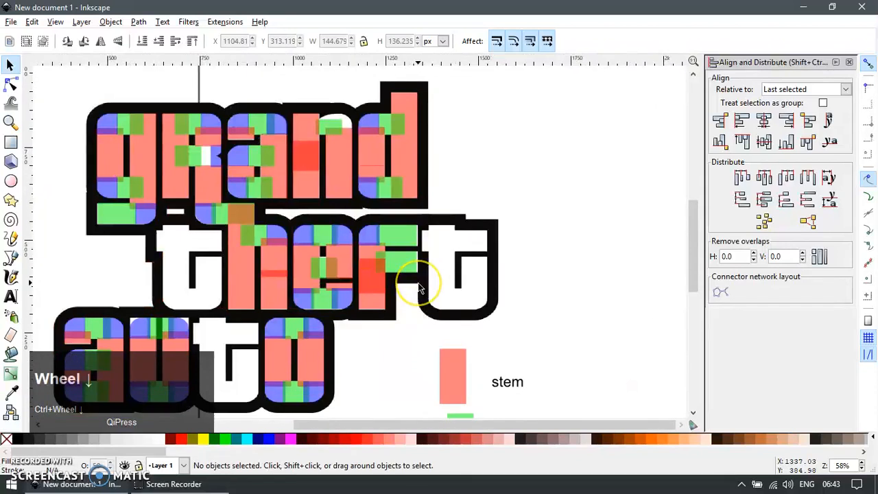
Step: Duplicate the pieces of the e and f in theft and place the copies to the right of the word
key(F12)
scroll(426, 255, down, 2)
key(z)
drag(199, 177, 612, 349)
key(F1)
drag(577, 202, 527, 246)
drag(661, 216, 284, 343)
drag(338, 296, 391, 328)
key(ctrl+z)
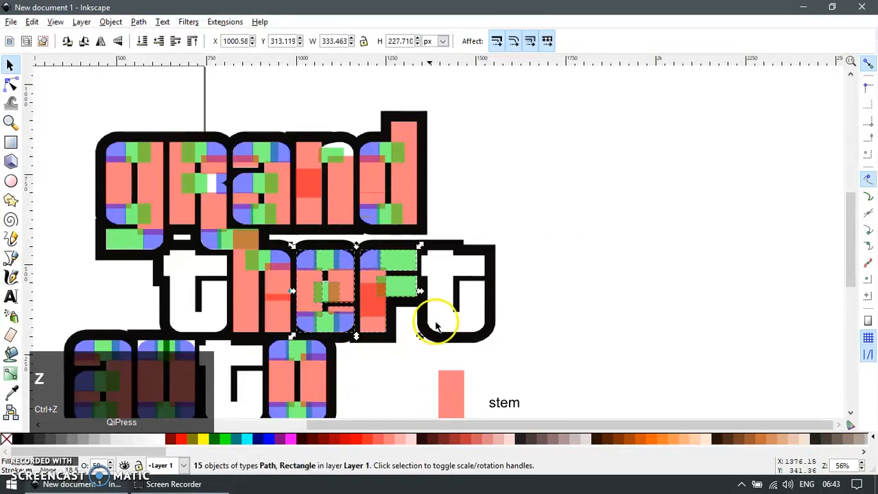
scroll(436, 327, up, 1)
key(ctrl+d)
drag(310, 284, 635, 300)
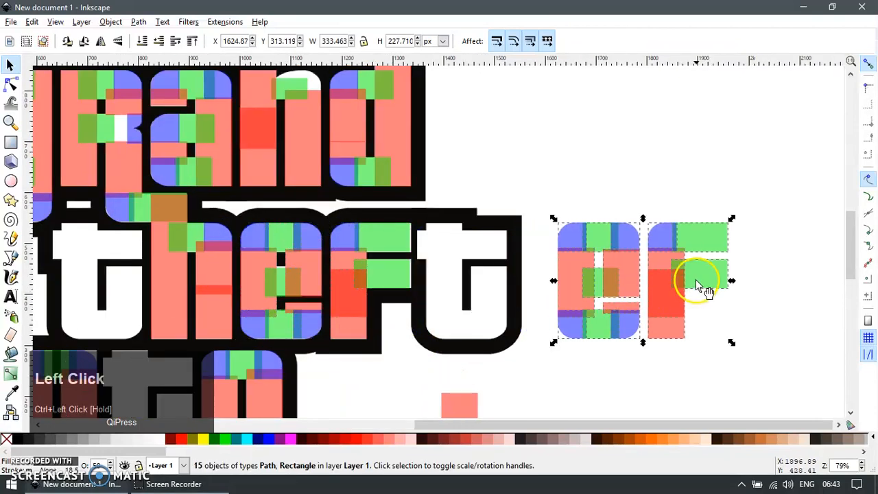
Step: Delete the copied f's pieces and the green crossbar of the copied e
click(711, 273)
key(Delete)
click(675, 257)
key(Delete)
drag(637, 348, 638, 349)
key(Delete)
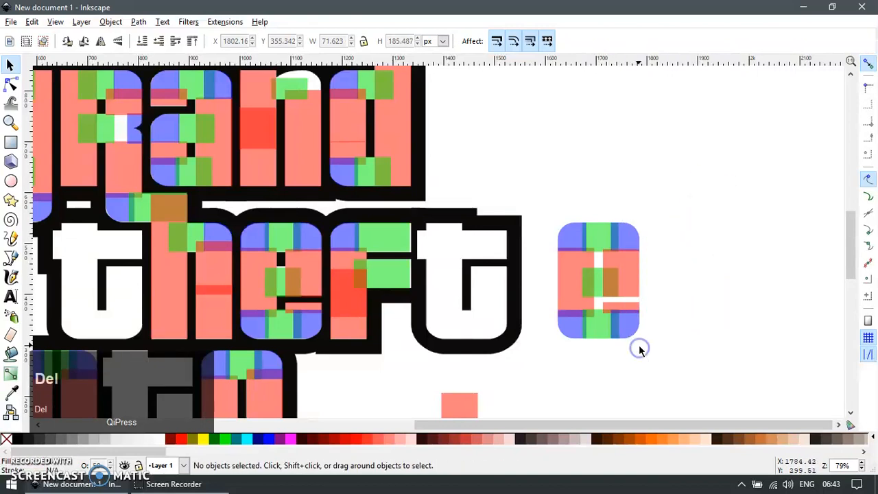
scroll(624, 294, up, 1)
click(584, 248)
key(Delete)
Step: Flip the copied e pieces vertically and move them over the last t in theft
drag(666, 157, 504, 346)
key(v)
ctrl+click(597, 321)
drag(596, 321, 407, 322)
key(Escape)
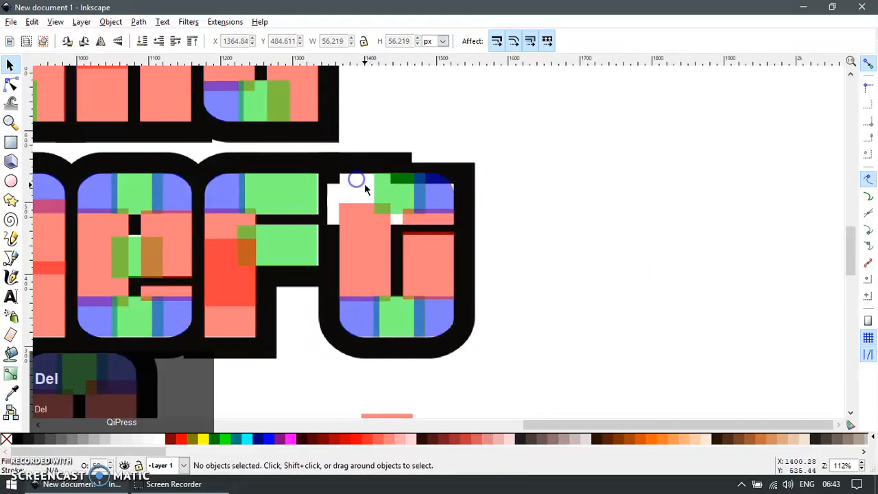
Step: Delete the upper blue corner pieces from the last t in theft, keeping the upper green base
key(Delete)
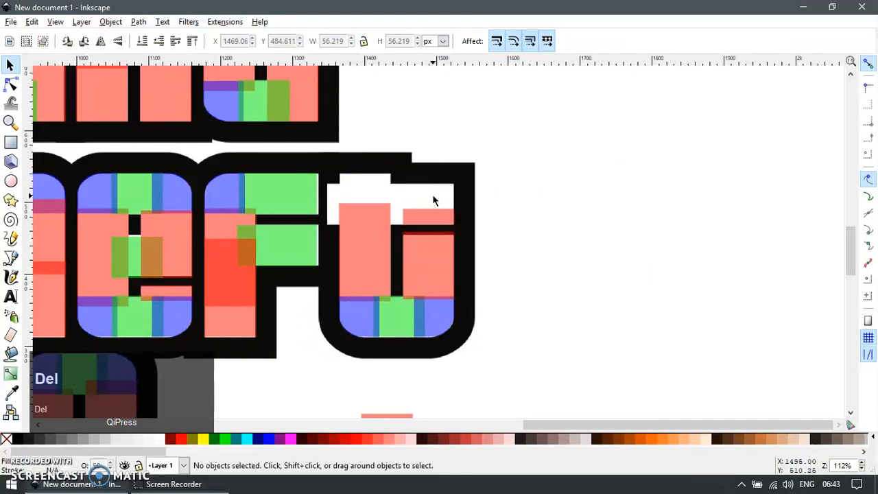
key(ctrl+z)
click(432, 197)
key(Delete)
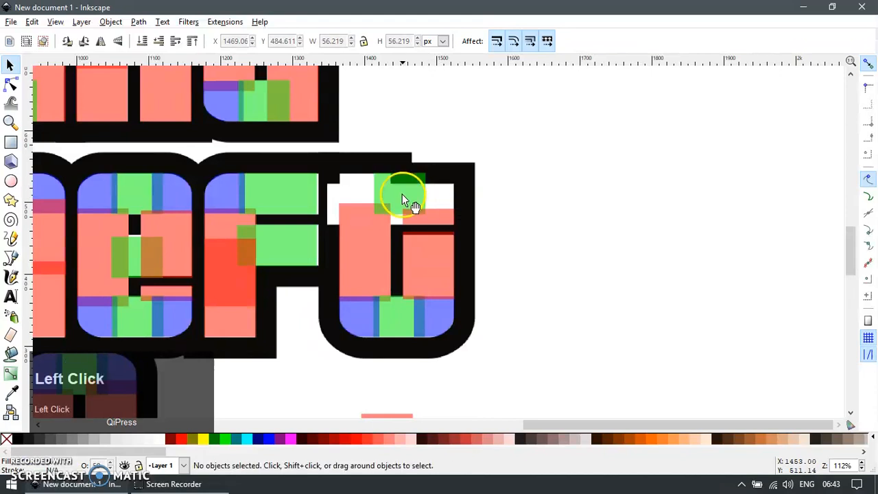
Step: Align the bottom of the last t's upper green base in theft with the short red stem piece and delete that short piece
ctrl+click(408, 193)
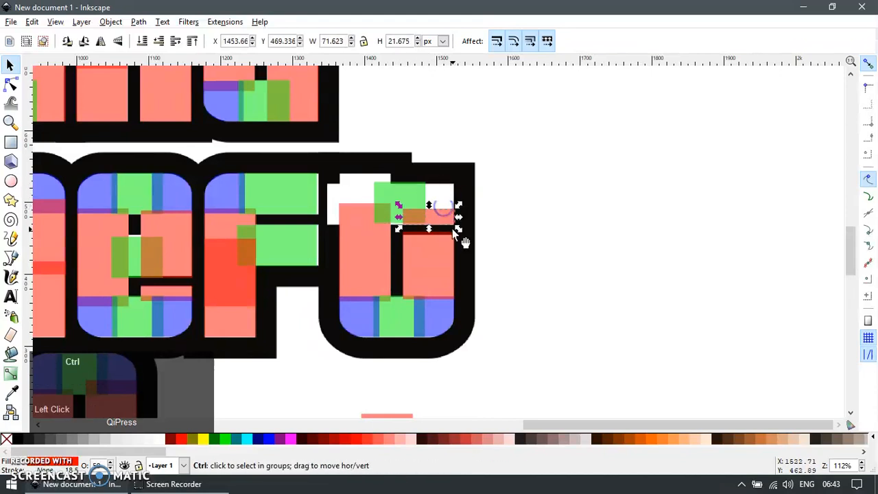
scroll(453, 229, up, 1)
shift+click(439, 211)
key(ctrl+shift+a)
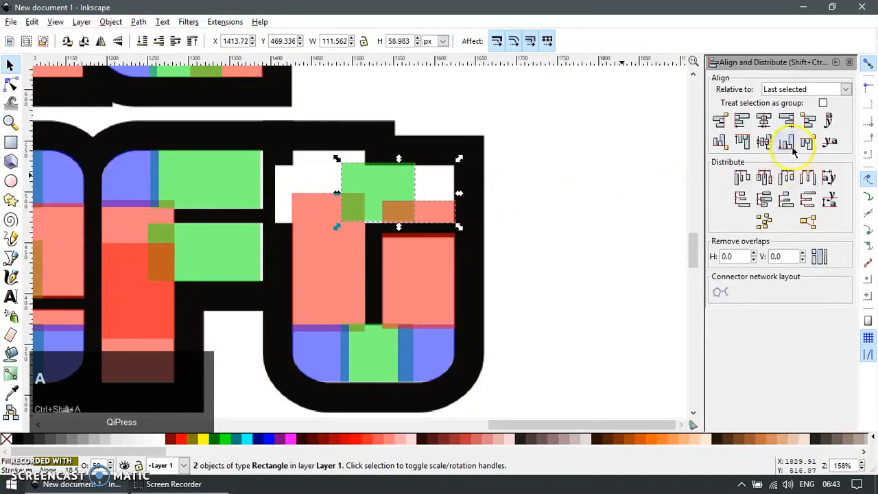
scroll(408, 220, up, 2)
click(386, 167)
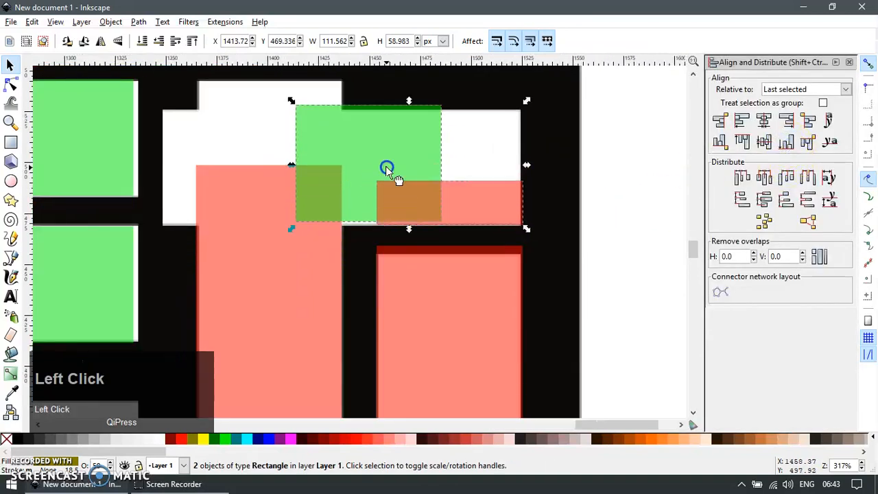
shift+click(411, 196)
click(782, 145)
key(Escape)
click(502, 202)
key(Delete)
Step: Widen the last t's upper green base in theft into a crossbar about 177 px wide, its right edge flush with the right stem
click(420, 183)
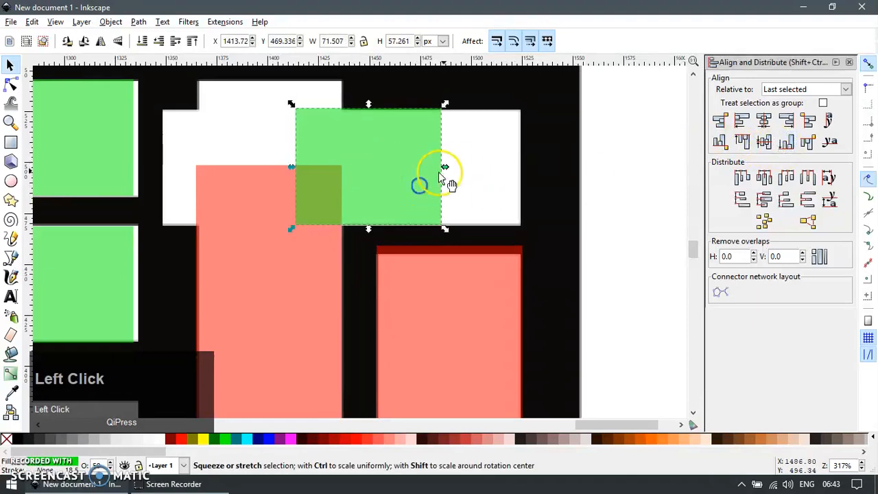
drag(446, 168, 510, 168)
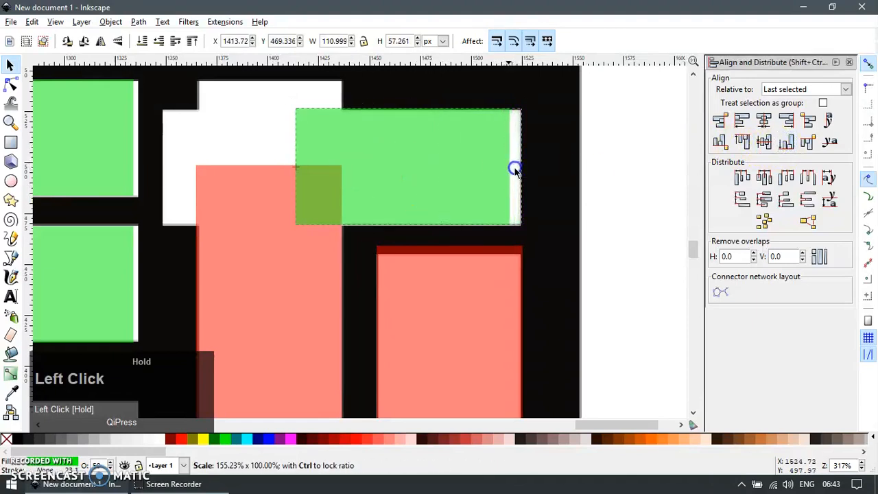
shift+click(489, 249)
click(786, 121)
key(Escape)
click(312, 182)
drag(287, 165, 164, 168)
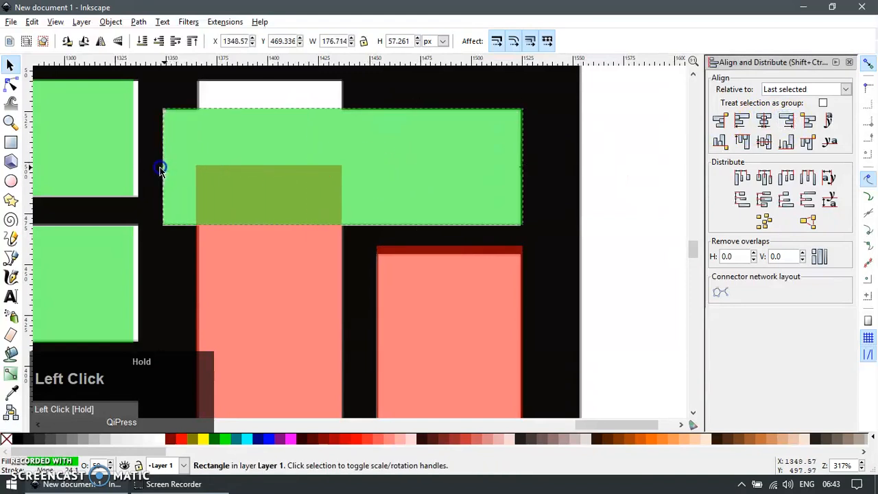
Step: Duplicate the left stem of the last t in theft and align the copy's top with the f's upper green base
ctrl+scroll(368, 225, down, 2)
click(316, 278)
key(ctrl+d)
shift+click(226, 193)
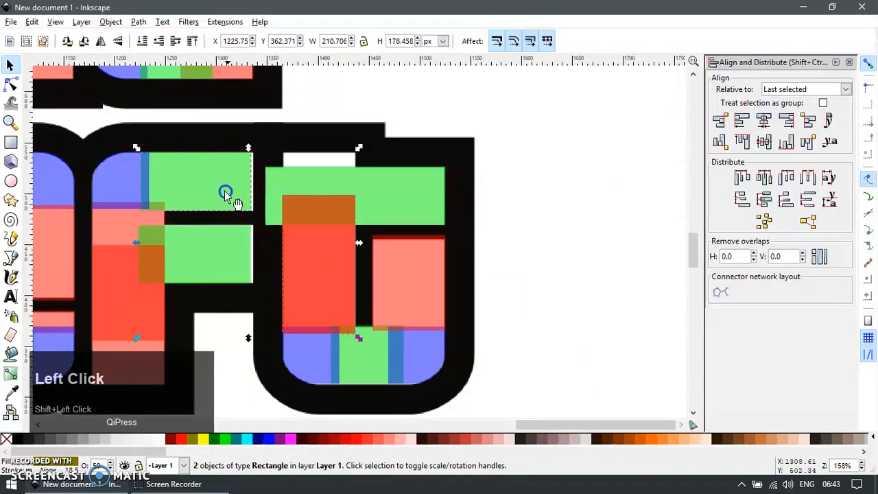
click(744, 143)
click(312, 252)
key(Escape)
Step: Lower the right stem of the last t in theft by about 4 px to match the reference below the crossbar
drag(413, 276, 364, 272)
ctrl+scroll(435, 235, up, 4)
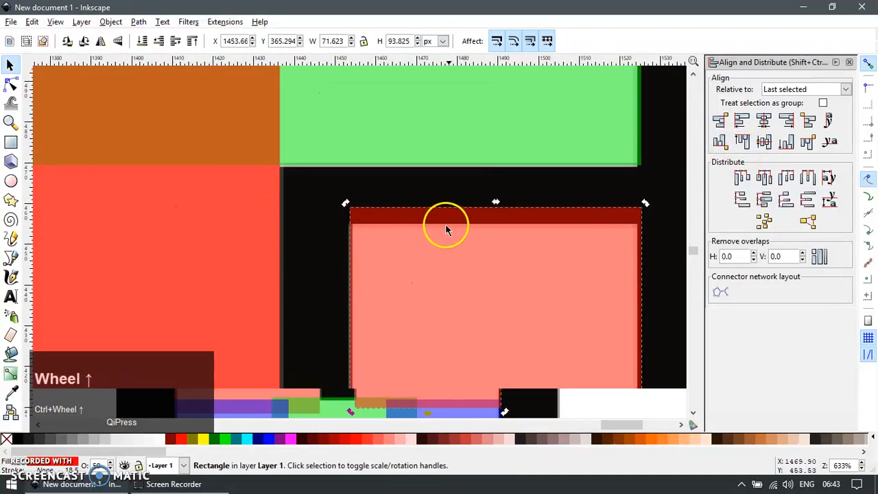
click(472, 241)
ctrl+drag(495, 225, 494, 241)
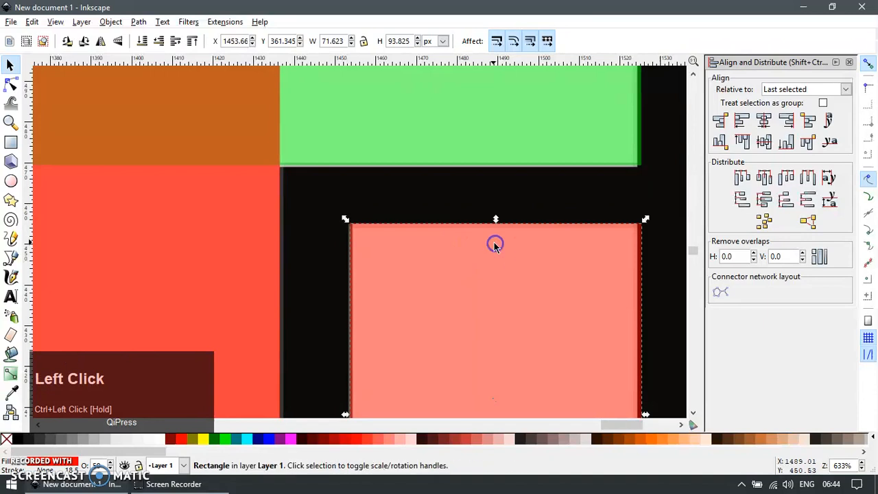
key(F12)
ctrl+scroll(521, 250, down, 4)
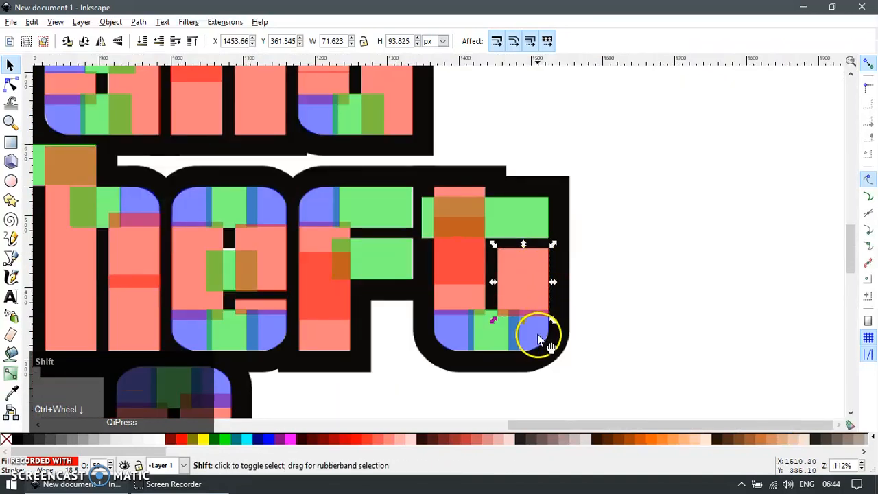
ctrl+scroll(627, 245, down, 4)
key(Escape)
Step: Duplicate the seven pieces of the last t in theft, move the copies near the first t, and group them
key(z)
drag(274, 137, 725, 320)
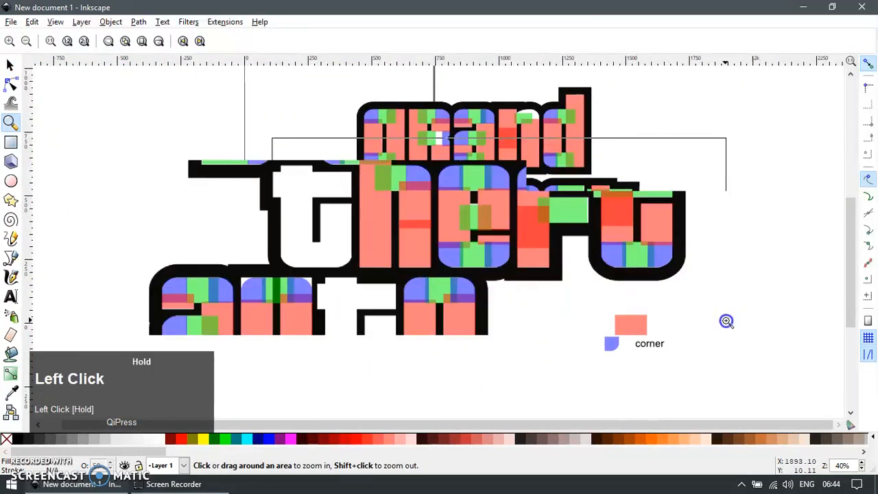
key(F1)
drag(794, 150, 304, 251)
key(ctrl+d)
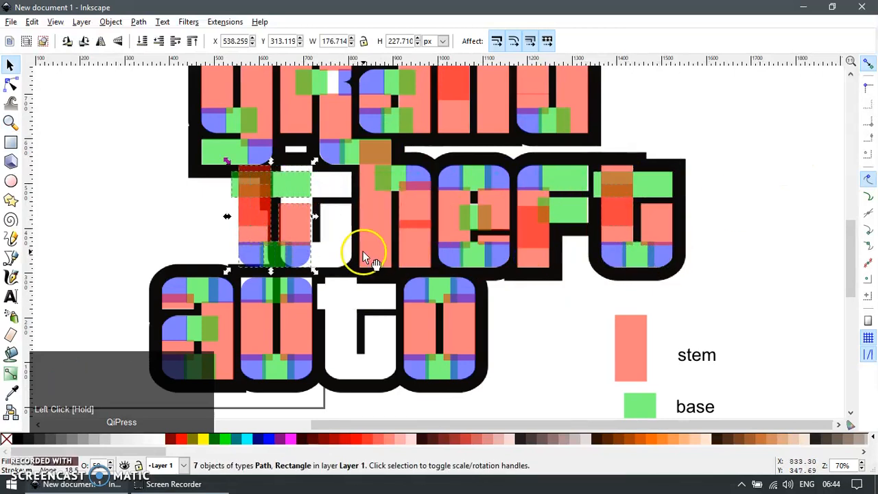
key(ctrl+g)
Step: Align the right edge of the copied t group with the right stem of the r in grand
shift+click(329, 126)
key(ctrl+shift+a)
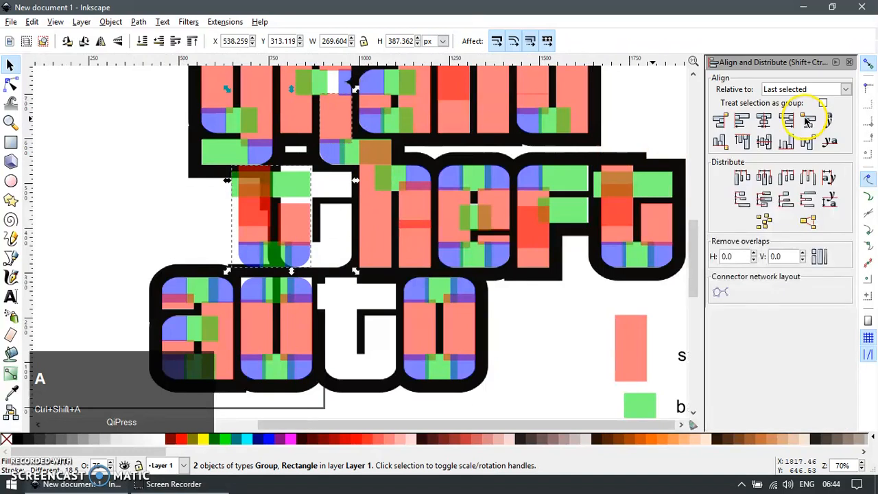
click(789, 124)
key(Escape)
Step: Duplicate the first t group of theft, move the copy down to auto, and align its bottom with the o's lower base
click(335, 232)
key(ctrl+d)
drag(332, 245, 298, 383)
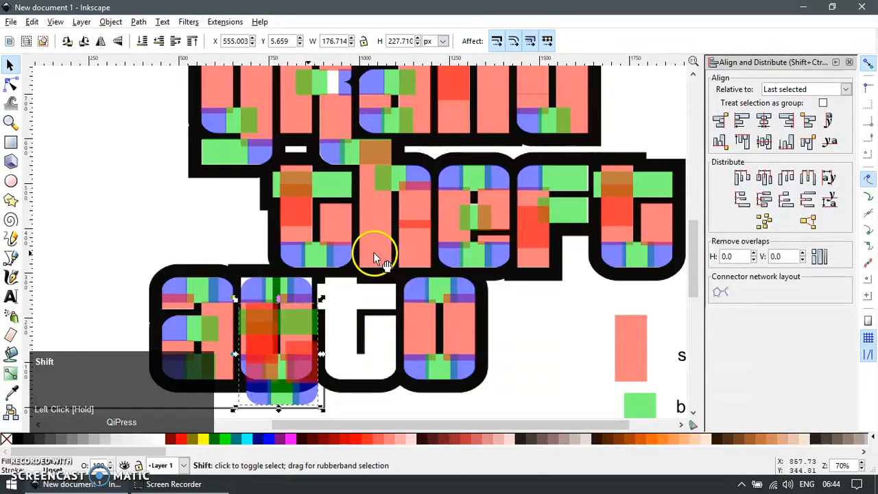
drag(296, 351, 343, 333)
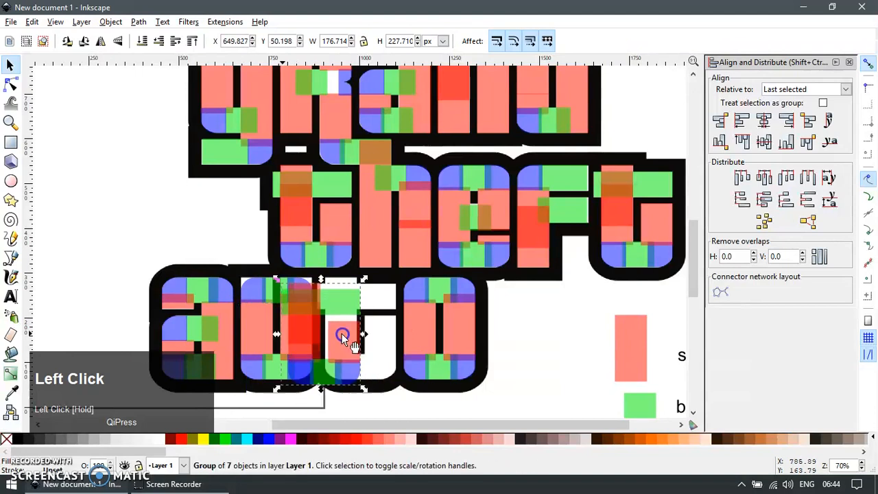
scroll(442, 381, up, 1)
shift+click(432, 370)
click(786, 140)
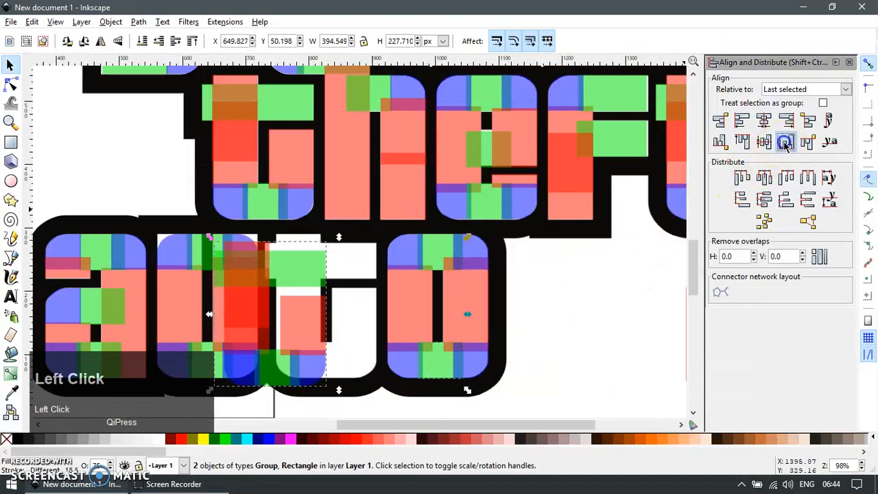
Step: Move the copied t group sideways until it fits over the t in auto
click(290, 266)
drag(289, 267, 345, 266)
key(alt+Left)
key(alt+Left)
key(Escape)
Step: Delete the upper blue corner pieces and the upper green base from the u in auto
drag(161, 285, 349, 251)
key(z)
drag(291, 175, 494, 284)
key(F1)
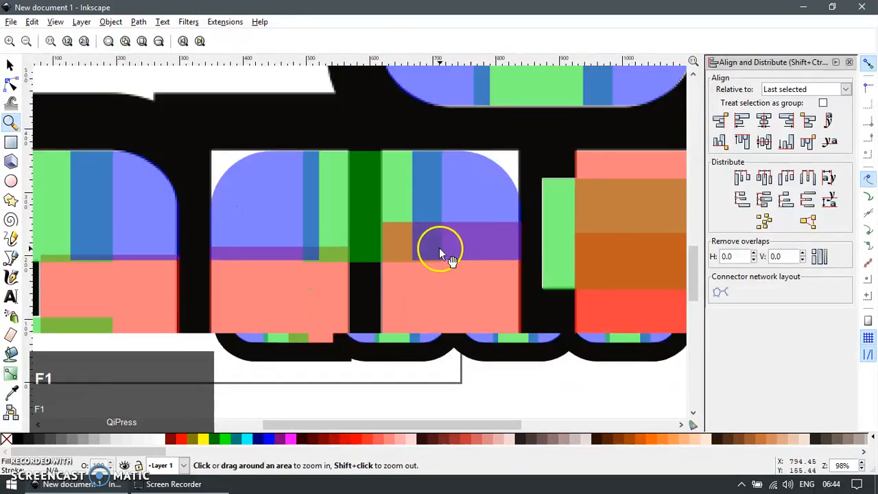
drag(466, 201, 531, 253)
key(ctrl+z)
shift+click(263, 197)
key(Delete)
click(371, 199)
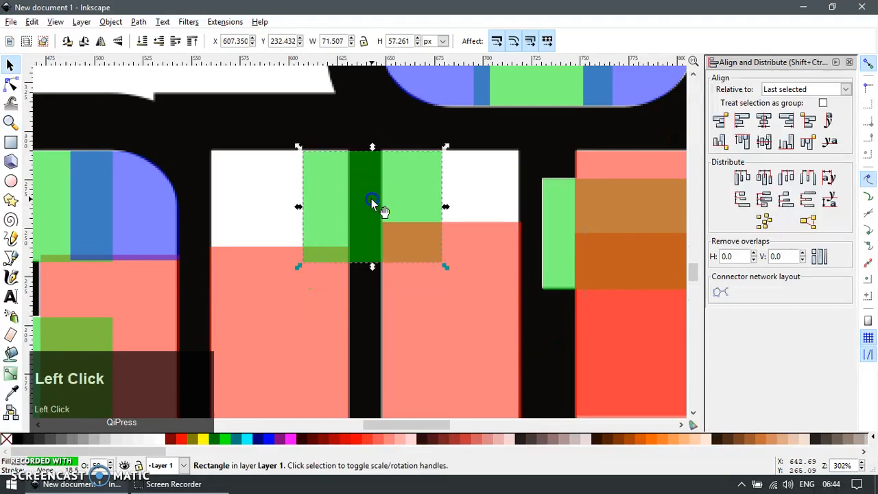
key(Delete)
Step: Duplicate the right stem of the u in auto and align the copy's top with the neighbouring t's stem
click(439, 280)
key(ctrl+d)
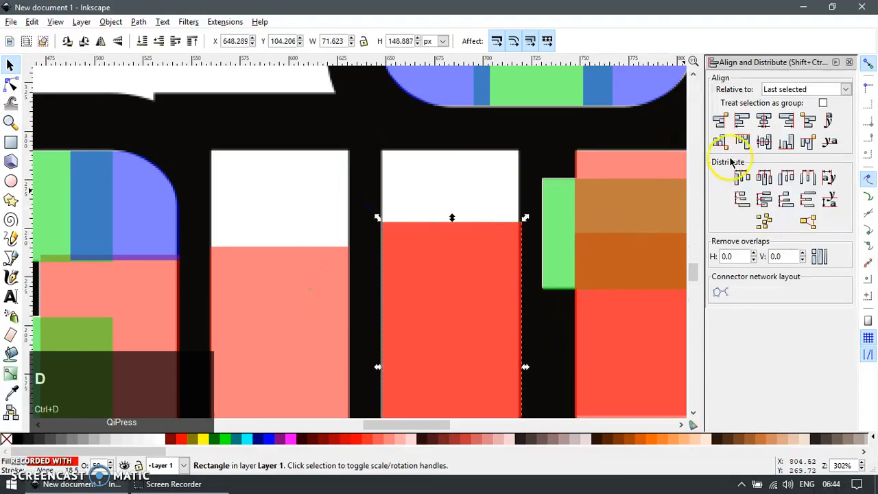
shift+click(659, 163)
click(743, 141)
scroll(471, 233, down, 3)
key(Escape)
Step: Replace the left stem of the u in auto with a copy of the raised right stem, left-aligned to the lower corner piece
click(416, 294)
key(Delete)
click(440, 226)
key(ctrl+d)
shift+click(402, 334)
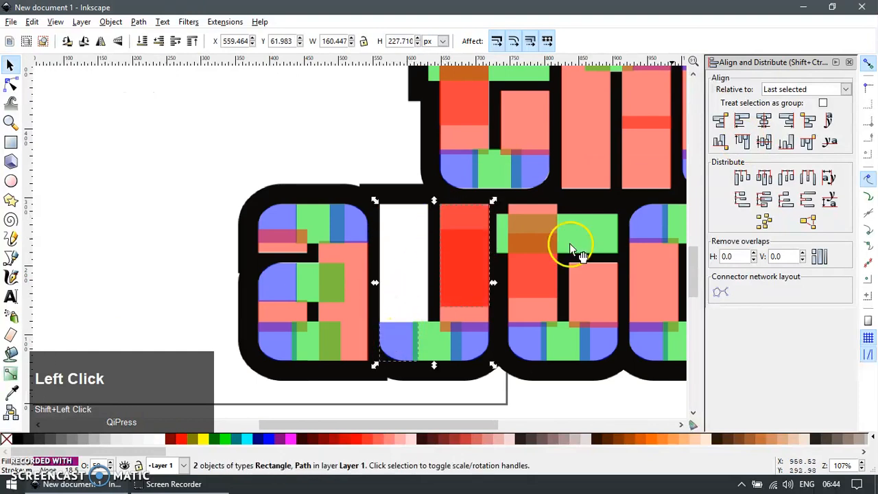
click(740, 121)
key(F12)
key(Escape)
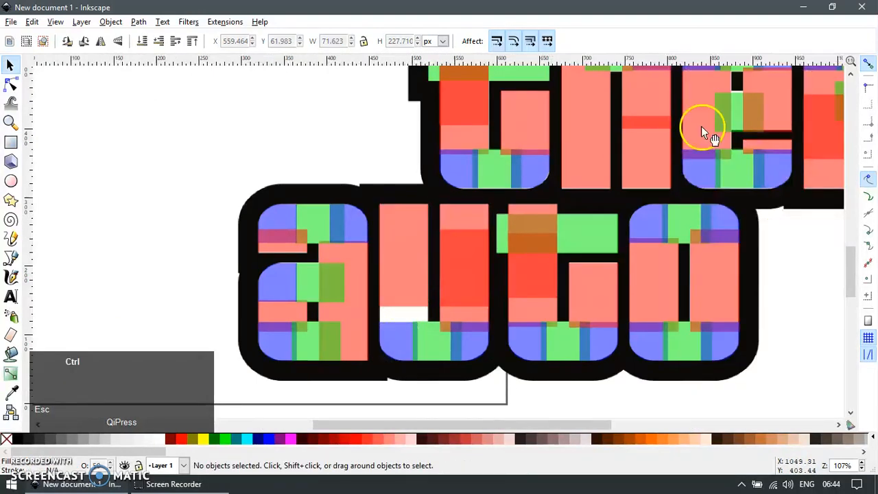
Step: Move the stem, base and corner samples with their labels farther to the right of the logo
scroll(422, 254, down, 4)
drag(516, 272, 402, 296)
scroll(473, 260, up, 1)
drag(574, 270, 410, 370)
drag(429, 336, 613, 309)
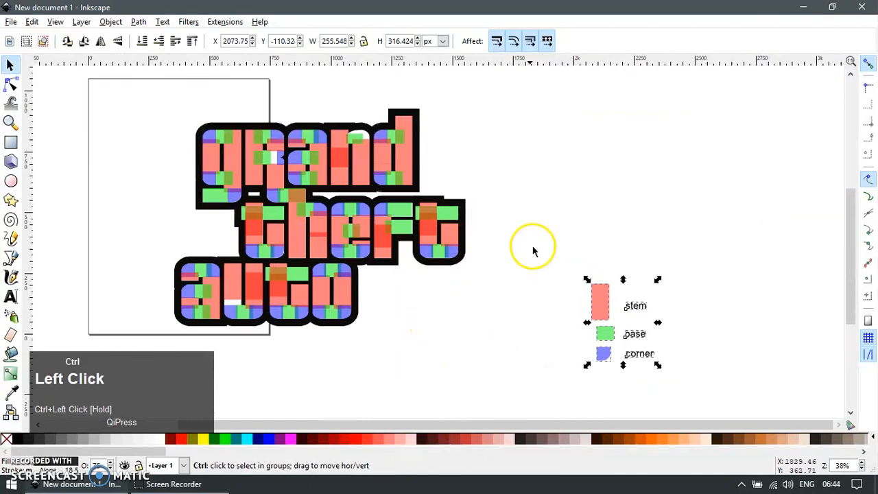
Step: Move the reference image out from under the lettering to the right of the stem, base and corner samples
click(529, 245)
drag(420, 116, 702, 91)
scroll(514, 290, right, 2)
scroll(506, 314, down, 1)
drag(544, 222, 670, 218)
Step: Ungroup all the lettering pieces and unite them into a single path
drag(455, 137, 183, 332)
key(ctrl+u)
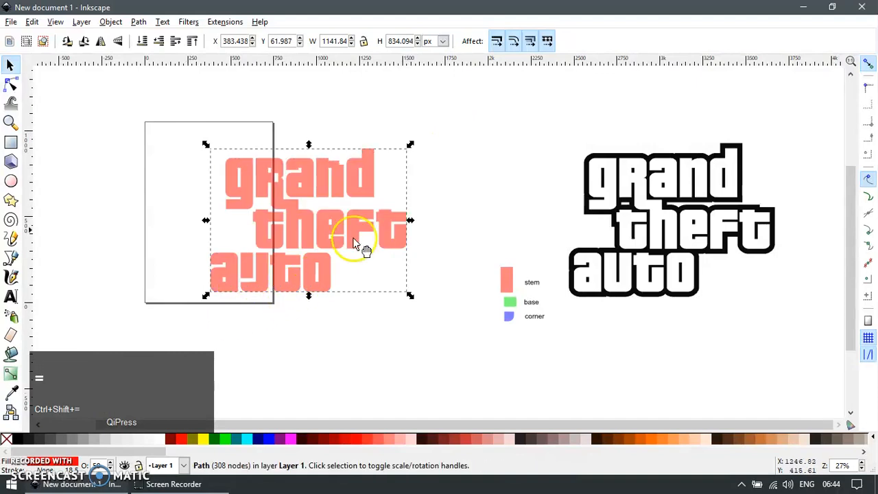
click(292, 183)
Step: Delete stray nodes from the united lettering path
key(F2)
drag(304, 281, 318, 298)
key(Delete)
drag(399, 210, 360, 270)
drag(374, 183, 434, 219)
scroll(398, 222, down, 4)
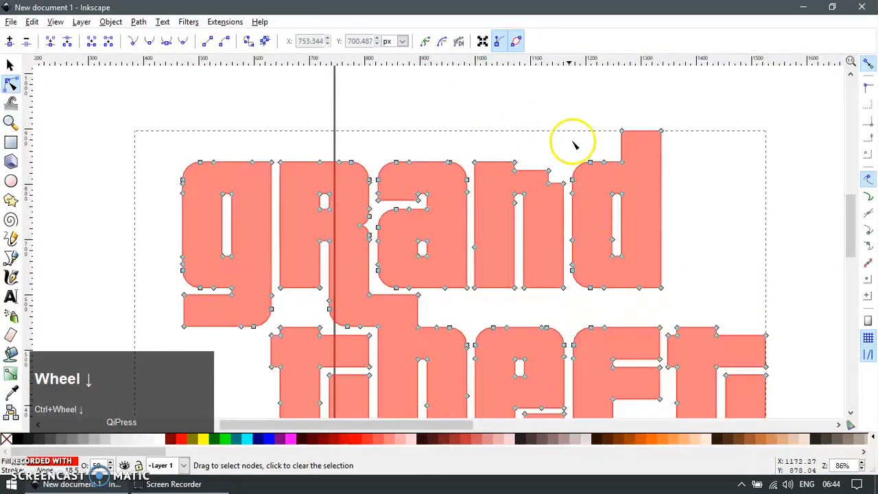
scroll(442, 199, down, 3)
Step: Move the united lettering path over the reference image and line it up with the white letter shapes
key(F1)
drag(645, 280, 460, 253)
drag(307, 231, 723, 205)
key(z)
drag(529, 136, 774, 270)
key(F2)
key(F1)
key(z)
drag(519, 111, 656, 208)
key(F2)
key(F1)
drag(452, 227, 441, 224)
Step: Remove the stepped inner node on the n's shoulder in grand and move the neighbouring nodes onto the reference outline
key(F2)
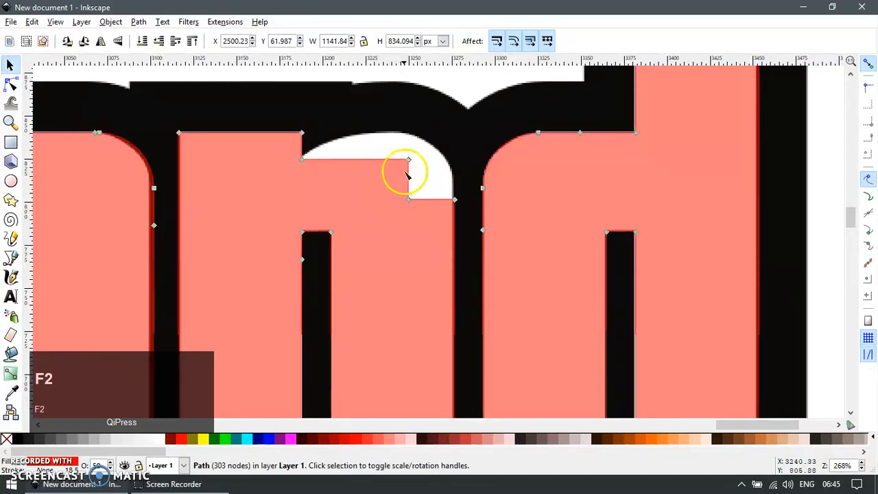
click(394, 133)
drag(384, 173, 453, 185)
key(Delete)
key(F1)
key(F2)
key(F2)
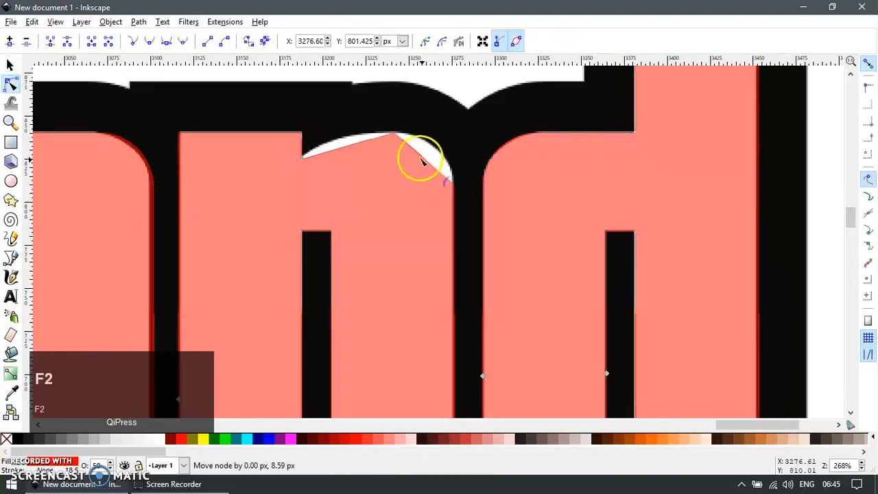
Step: Make the n's top shoulder node smooth and extend its left handle to follow the reference arc
drag(384, 121, 424, 165)
key(shift+a)
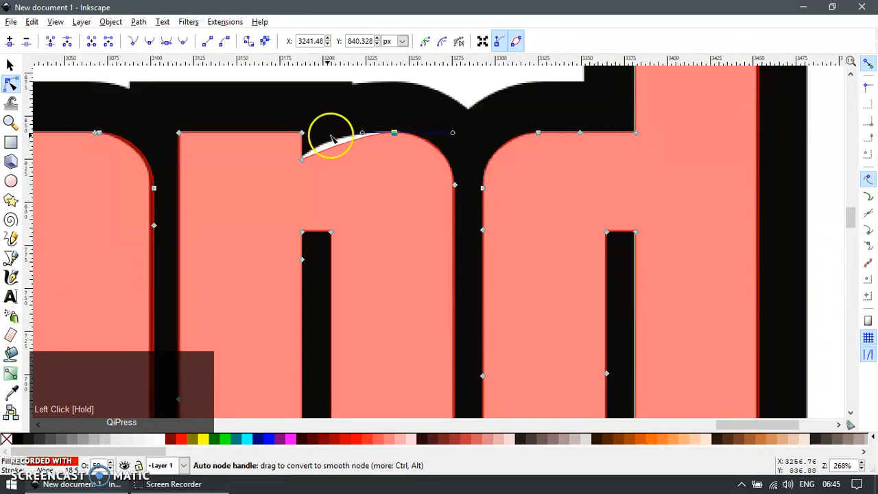
ctrl+scroll(331, 140, up, 2)
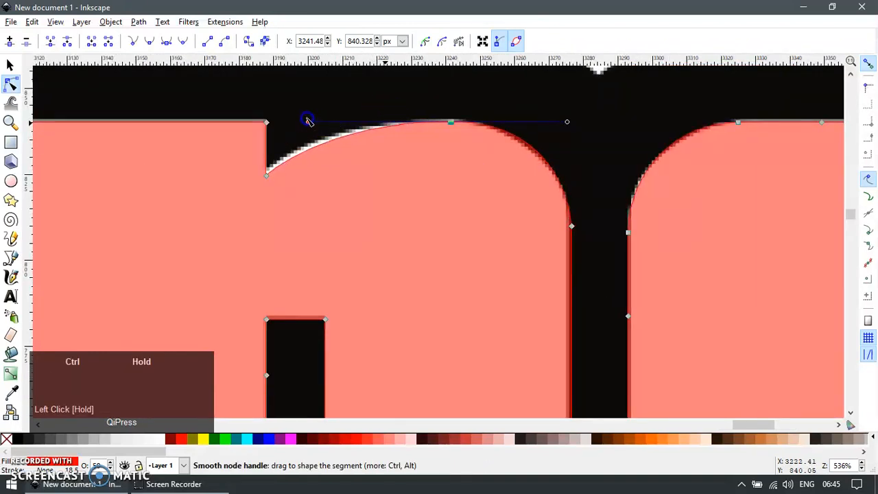
Step: Draw a rectangle about 79 × 18 px across the left stem of the u in auto, just above the white gap
ctrl+scroll(411, 254, down, 10)
key(F1)
key(F3)
drag(351, 300, 388, 330)
key(F2)
ctrl+scroll(473, 319, up, 1)
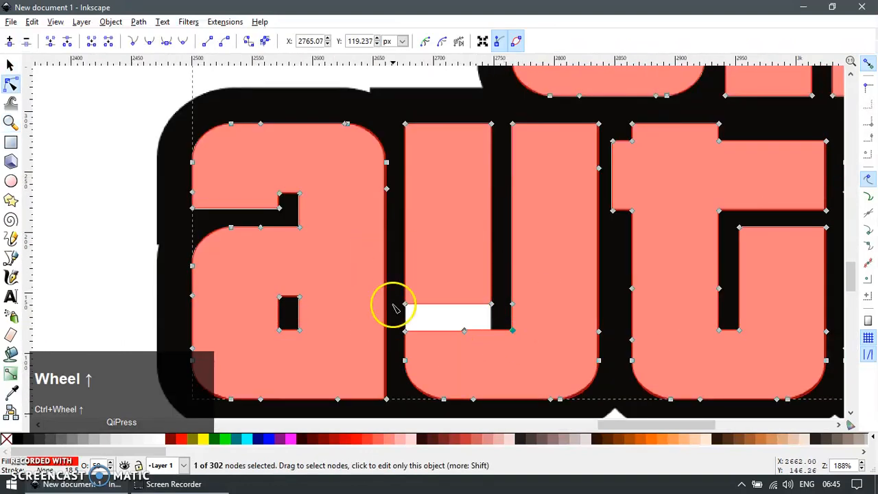
ctrl+scroll(420, 233, down, 1)
key(F4)
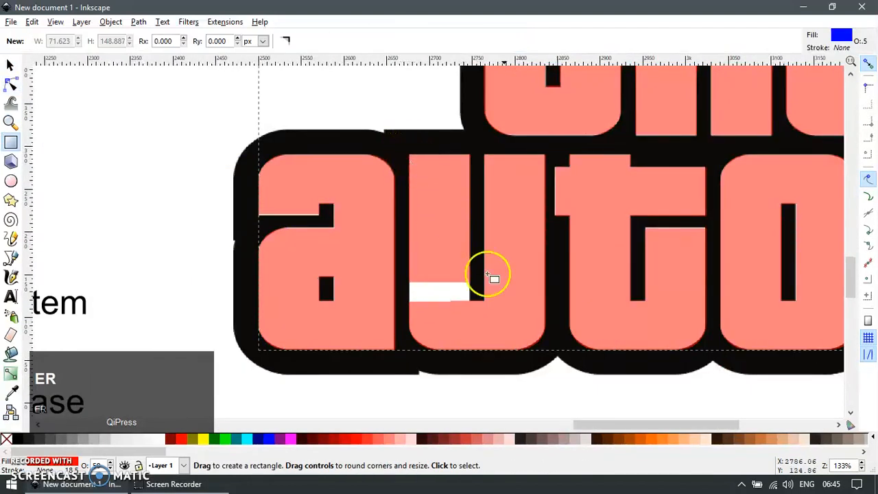
key(s)
ctrl+scroll(443, 337, up, 2)
key(e)
key(r)
drag(368, 163, 503, 194)
key(F1)
Step: Intersect copies of the rectangle and the lettering to get a stem-width piece, and delete the original rectangle
shift+click(453, 223)
key(ctrl+d)
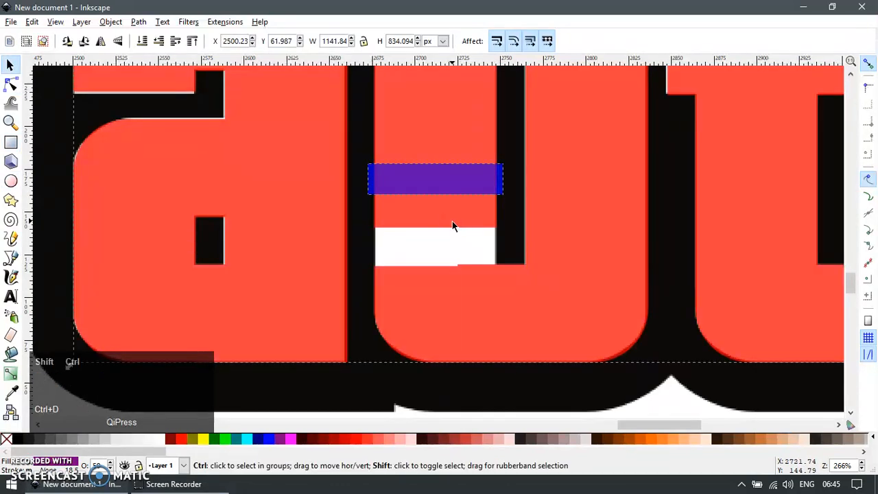
key(ctrl+asterisk)
key(Escape)
click(502, 171)
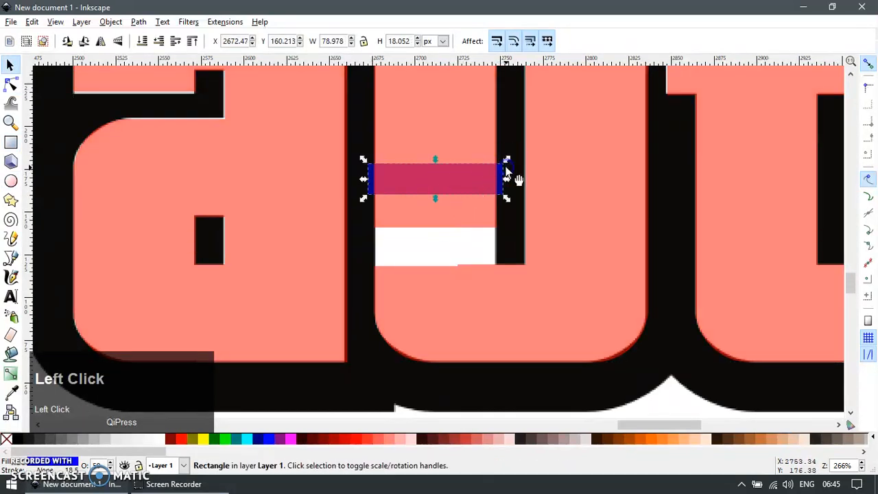
key(Delete)
Step: Stretch the stem-width piece down to about 65 px tall over the gap in the u and unite it with the lettering
click(442, 186)
drag(435, 201, 428, 279)
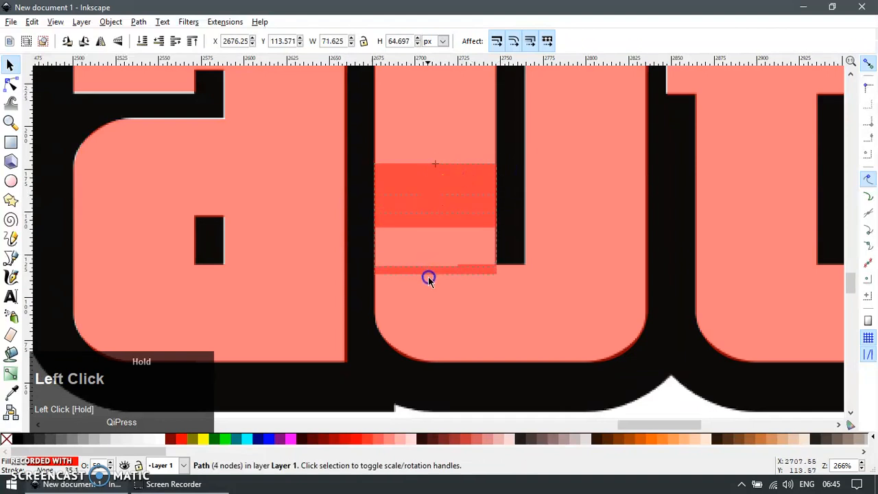
shift+click(546, 320)
key(ctrl+plus)
scroll(343, 215, down, 7)
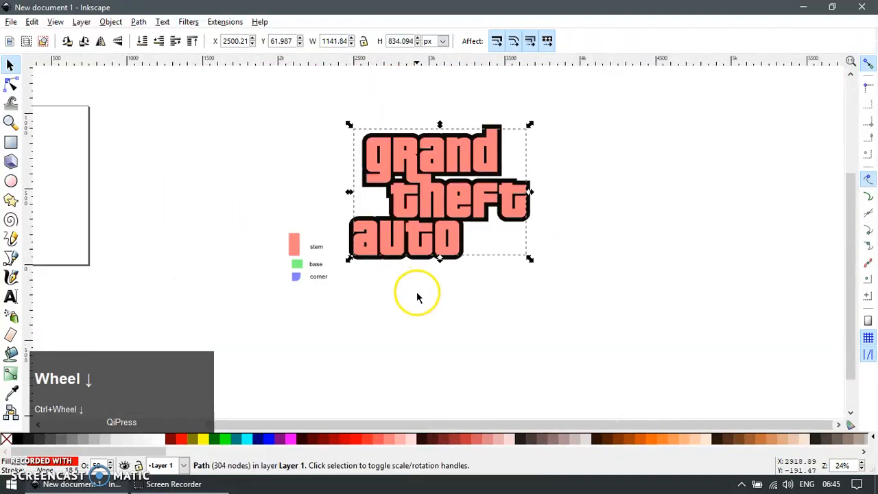
key(z)
click(592, 288)
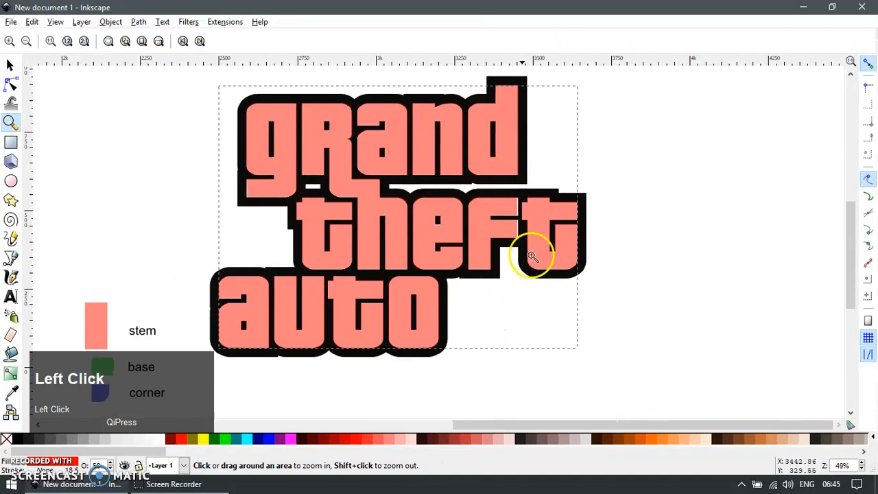
Step: Draw a temporary rectangle about 64 × 27 px across the black outline above the f and t to measure its thickness, and delete it
key(s)
ctrl+scroll(559, 211, up, 4)
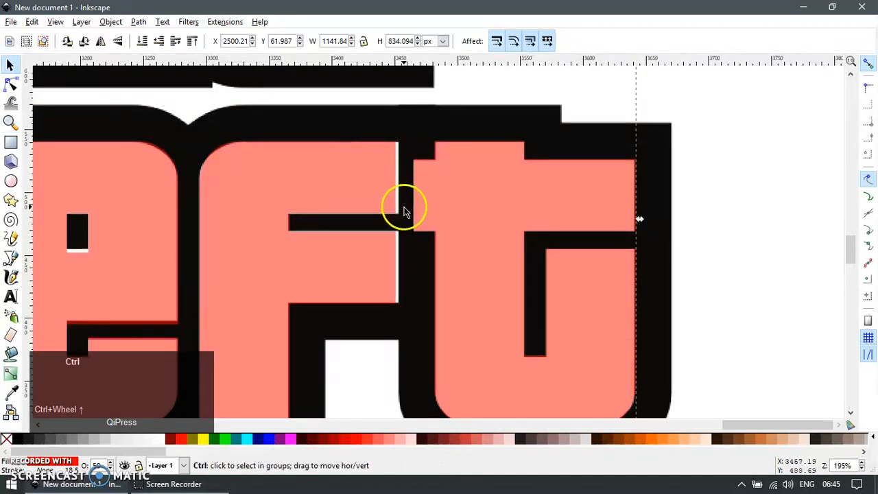
ctrl+scroll(405, 211, up, 2)
key(r)
drag(393, 74, 553, 143)
key(F1)
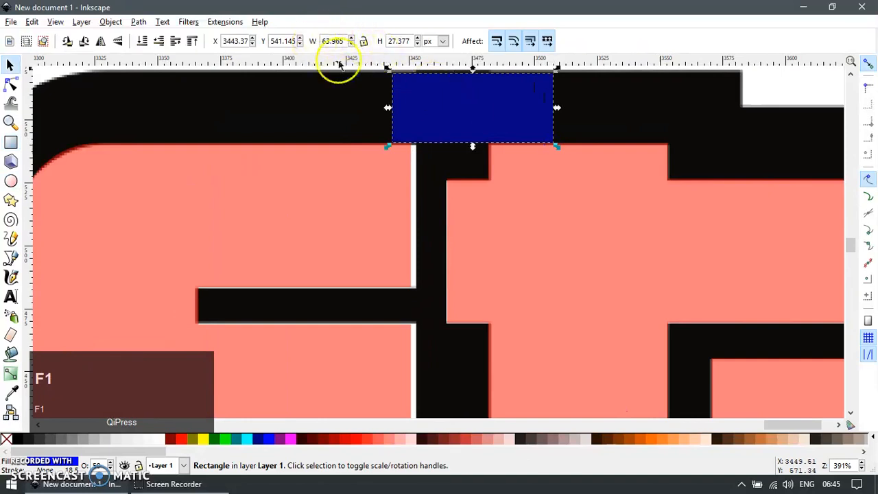
click(464, 106)
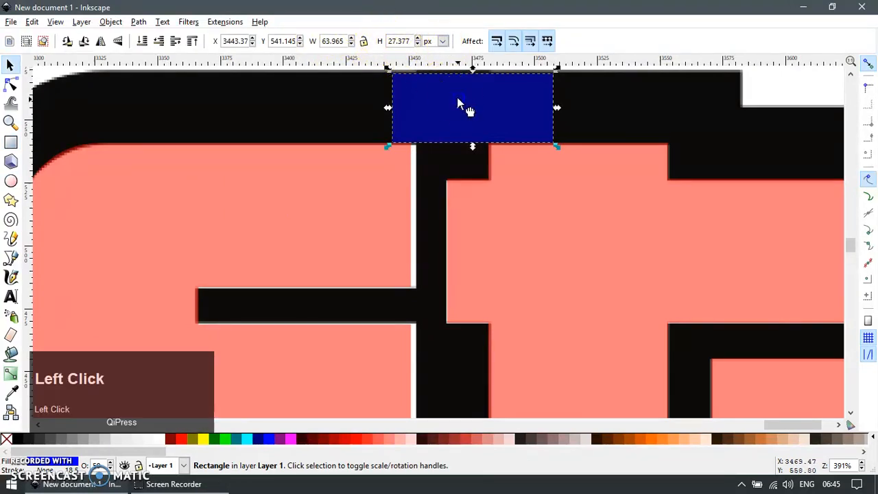
key(Delete)
Step: Open Calculator, multiply 27 by 2 to get the full stroke width, and close it
key(super+r)
text(calc)
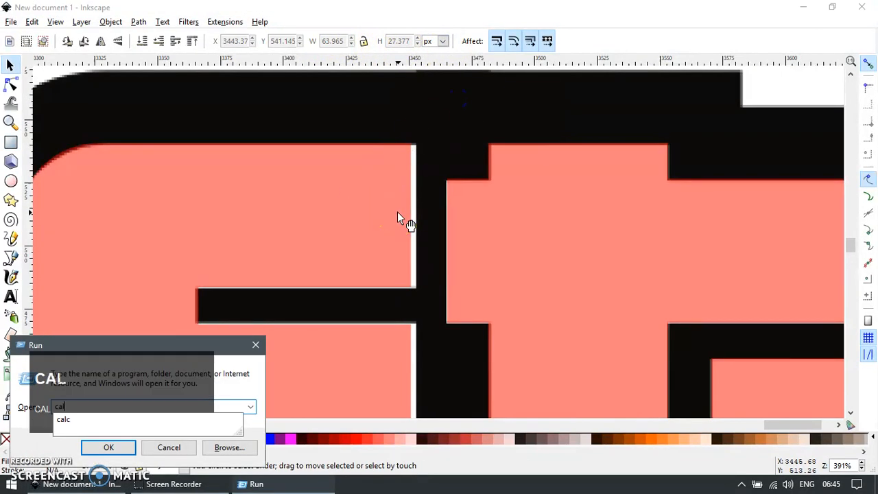
key(Return)
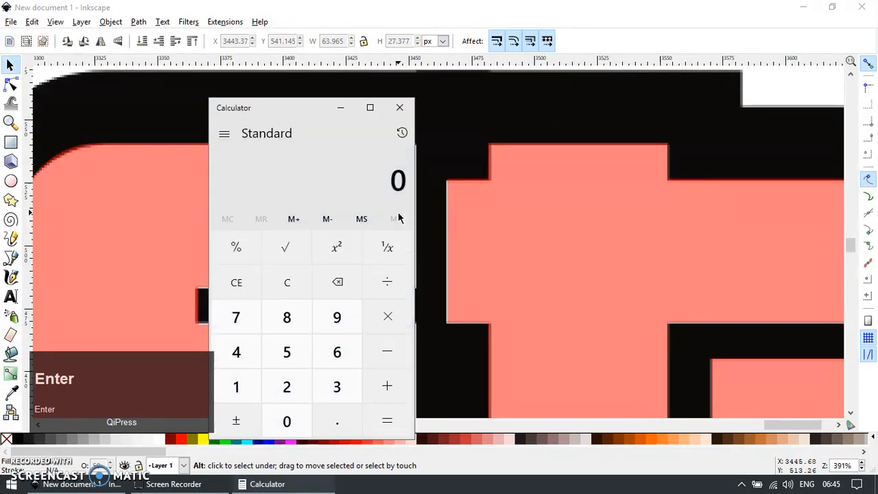
key(BackSpace)
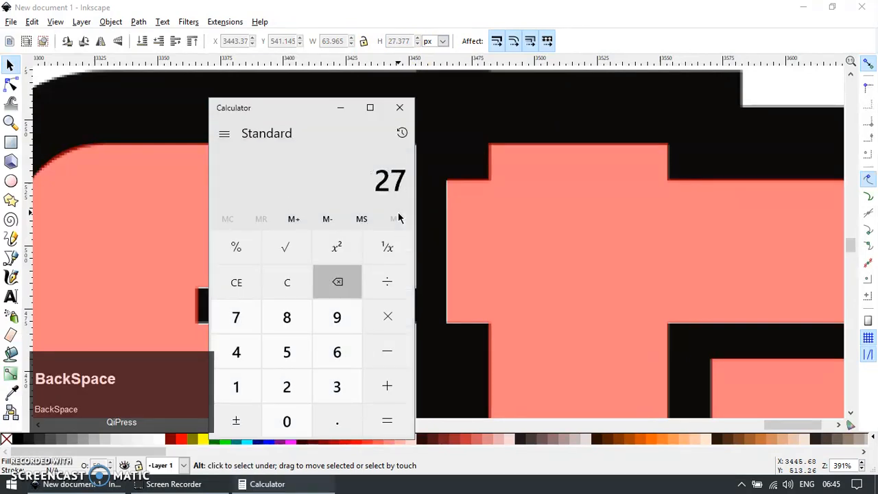
text(*2)
key(Return)
key(alt+F4)
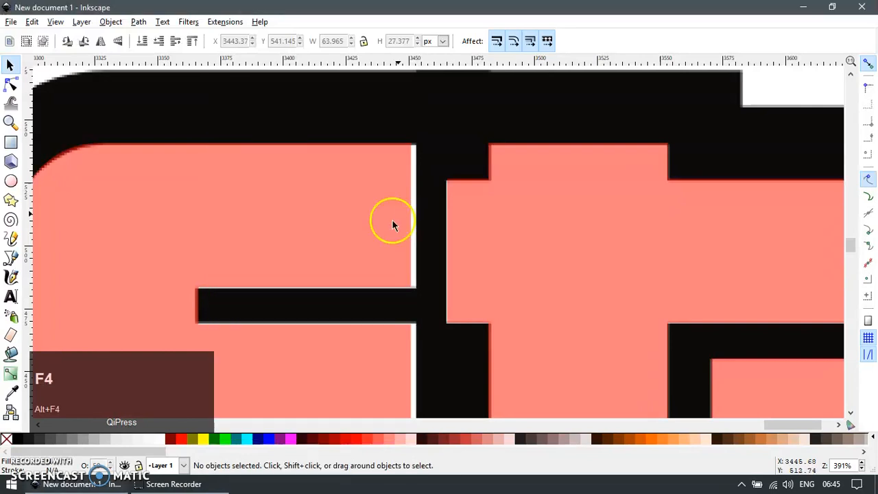
Step: Duplicate the lettering and give the copy a flat-colour stroke 54 px wide
ctrl+click(364, 237)
scroll(374, 242, down, 4)
click(418, 270)
scroll(352, 273, down, 3)
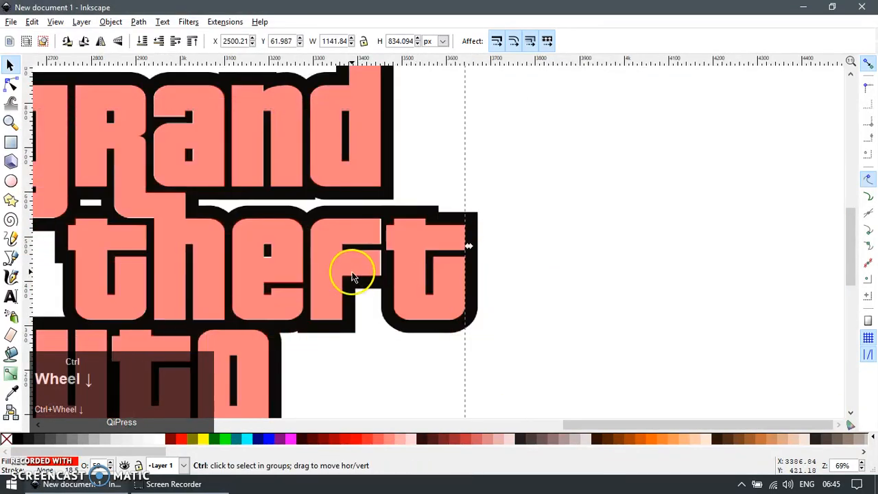
key(ctrl+d)
ctrl+click(341, 281)
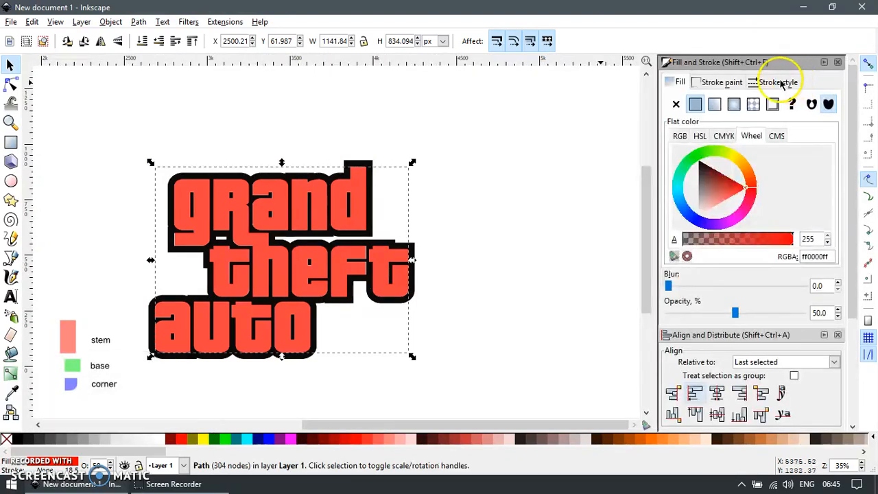
click(775, 81)
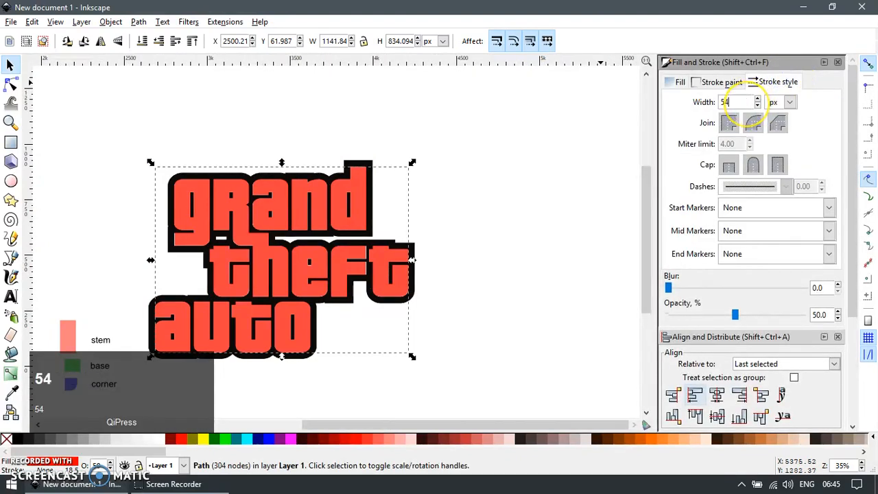
click(720, 82)
click(695, 104)
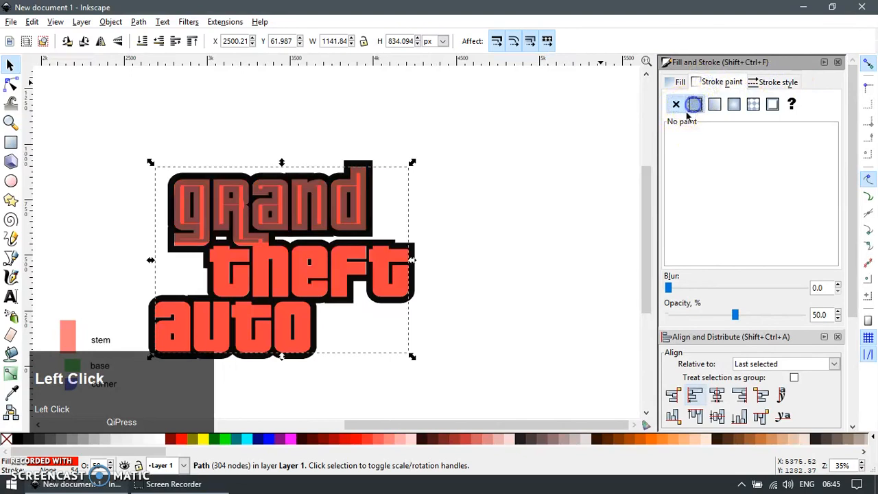
Step: Lower the stroked copy of the lettering to the bottom of the stack and clear the selection
click(368, 229)
key(ctrl+z)
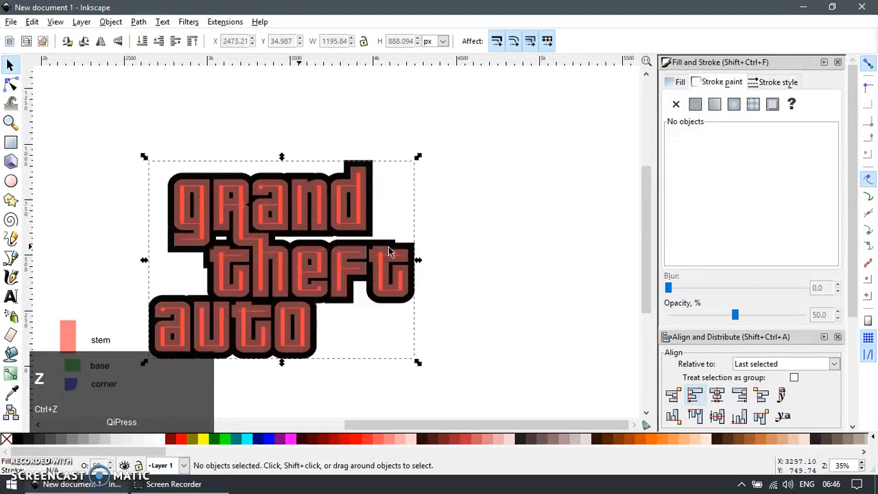
key(End)
key(Escape)
ctrl+scroll(373, 180, up, 3)
drag(363, 153, 471, 194)
key(ctrl+z)
ctrl+scroll(409, 236, down, 3)
Step: Move the reference image to the right of the traced lettering so both logos stand side by side
drag(390, 197, 626, 177)
scroll(389, 313, down, 2)
click(391, 291)
key(ctrl+z)
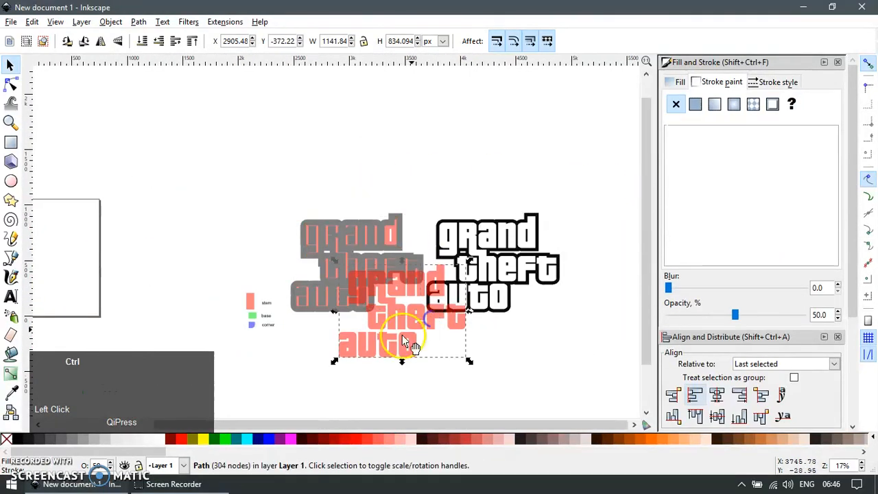
key(ctrl+z)
Step: Set the opacity of the red lettering to 100% and hide the open dialogs
text(100)
key(Return)
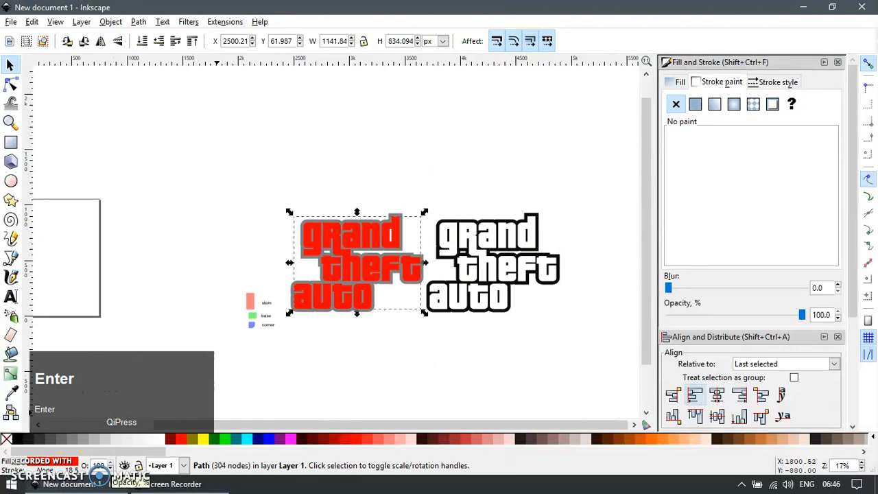
key(F12)
ctrl+scroll(403, 257, up, 2)
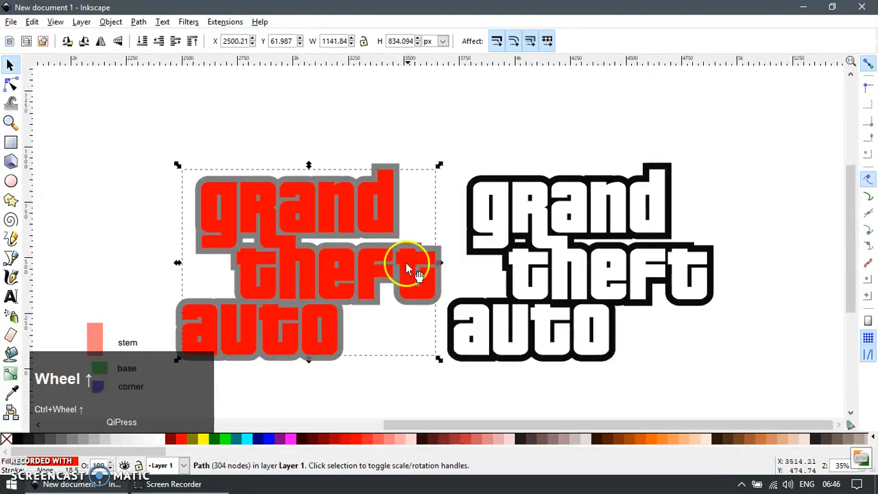
Step: Apply the reference outline's colour #0c0a08 to the stroked copy behind the lettering and set its opacity to 100%
drag(395, 165, 432, 153)
key(ctrl+z)
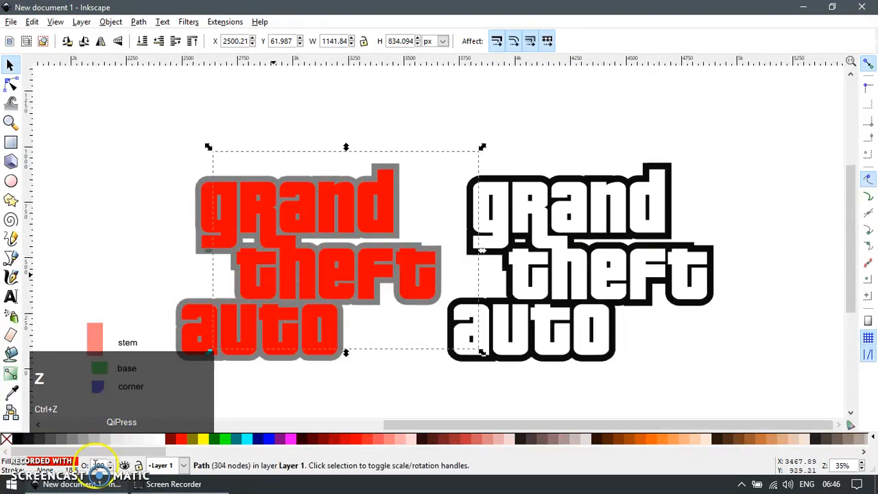
click(101, 466)
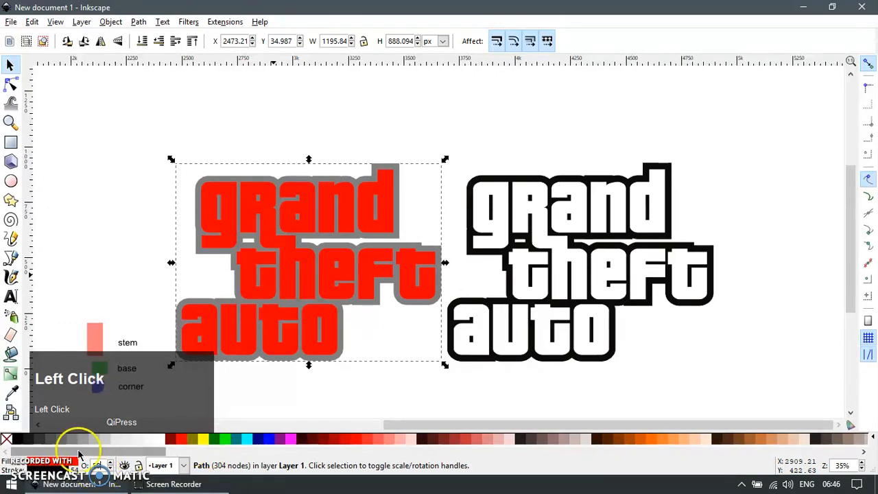
key(F7)
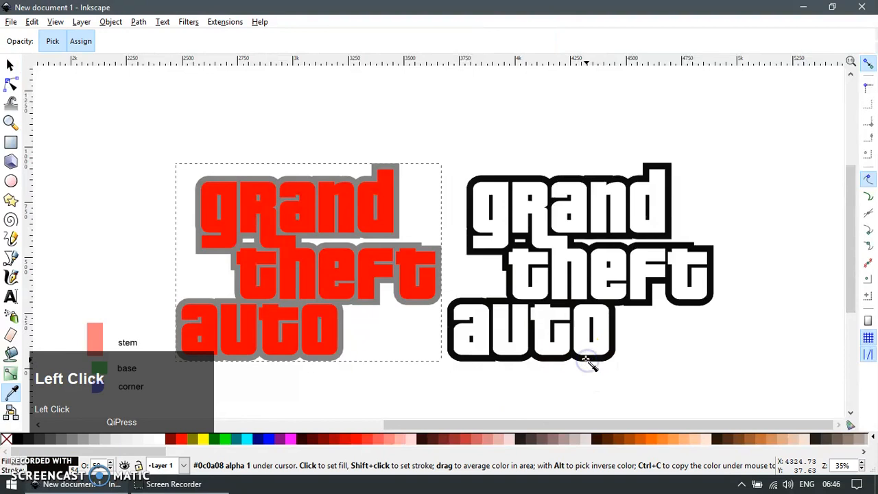
key(F1)
text(100)
key(Return)
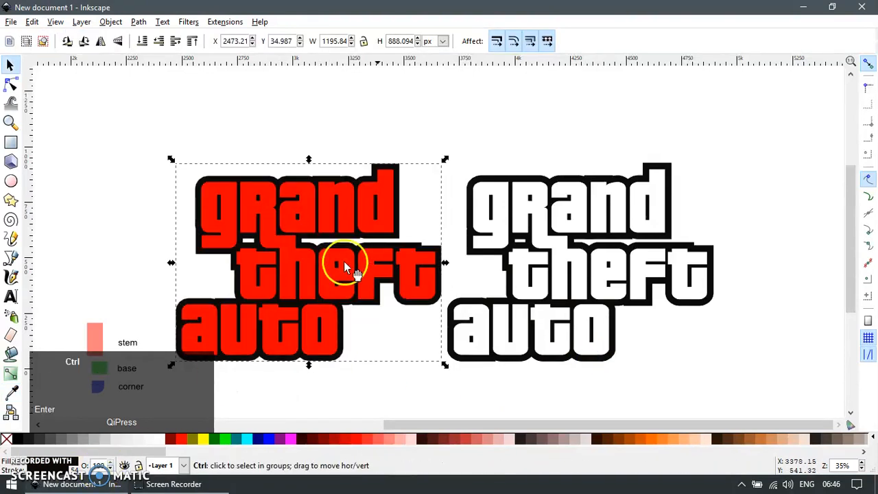
scroll(374, 254, down, 2)
drag(359, 259, 398, 294)
key(ctrl+z)
scroll(382, 265, up, 3)
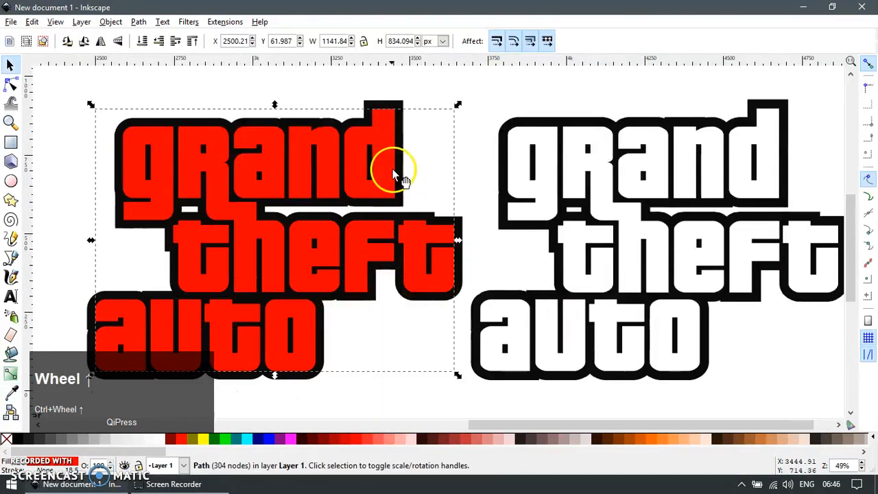
scroll(391, 288, down, 2)
Step: Fill the red front lettering with white to match the reference logo
click(378, 364)
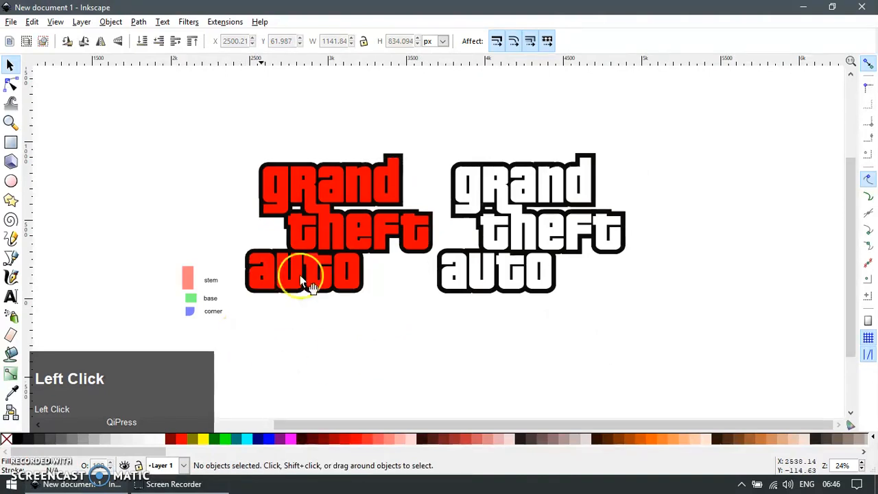
click(520, 219)
click(384, 193)
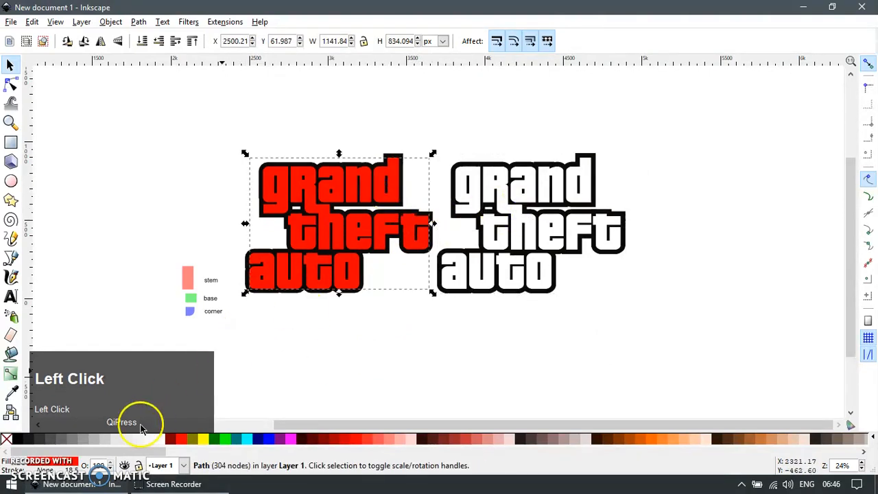
click(158, 439)
Step: Draw a background rectangle about 1826 × 1191 px over the traced logo and part of the reference, and remove its stroke
key(r)
drag(237, 134, 526, 323)
key(F1)
shift+click(6, 439)
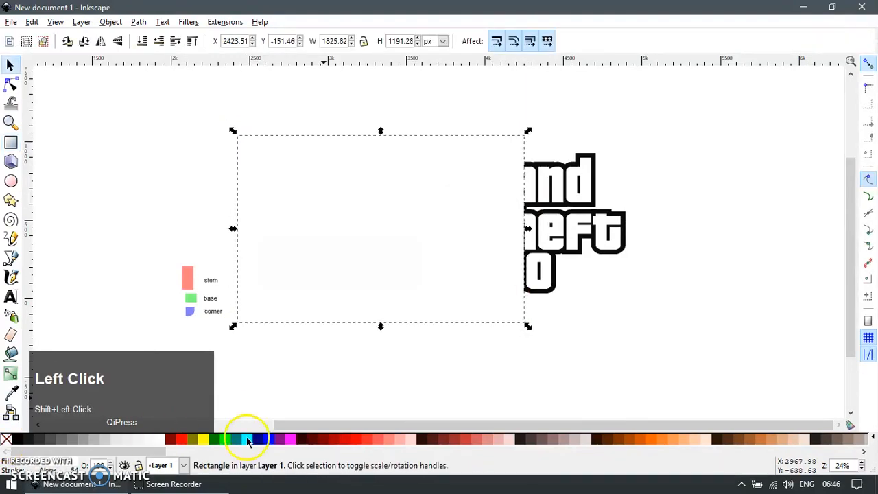
Step: Send the background rectangle to the bottom of the stack and fill it with a dark greyish brown
click(430, 439)
key(End)
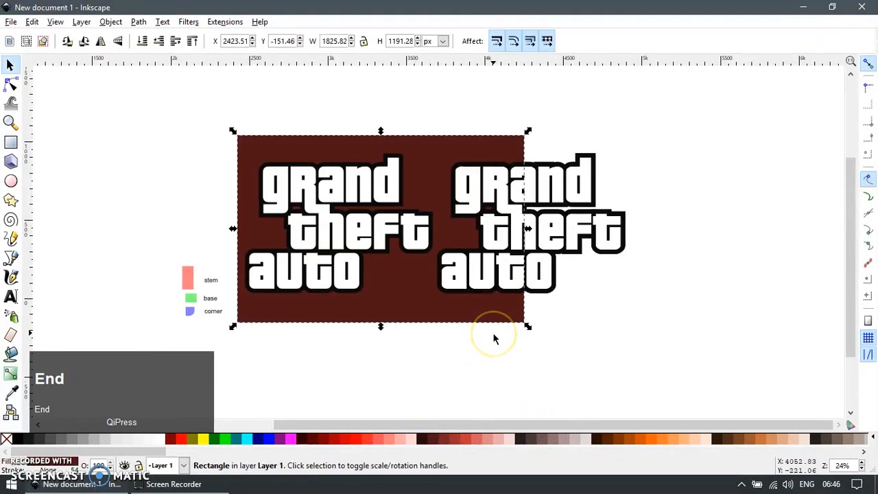
click(534, 439)
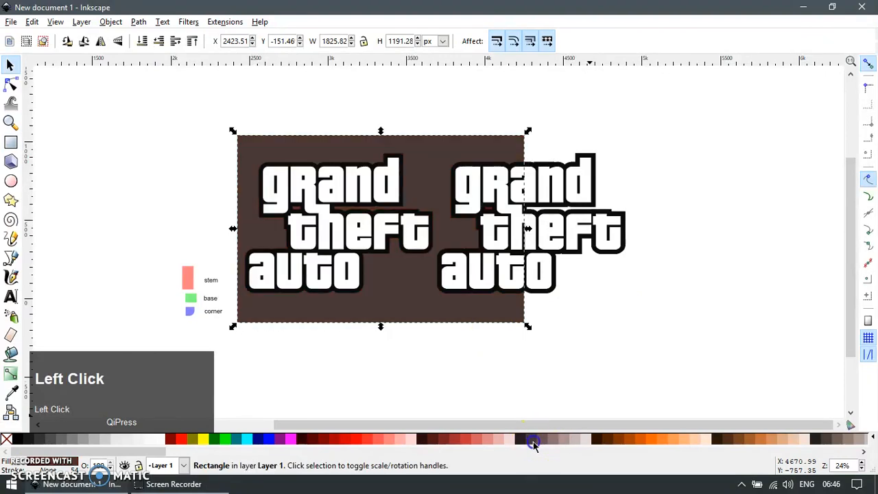